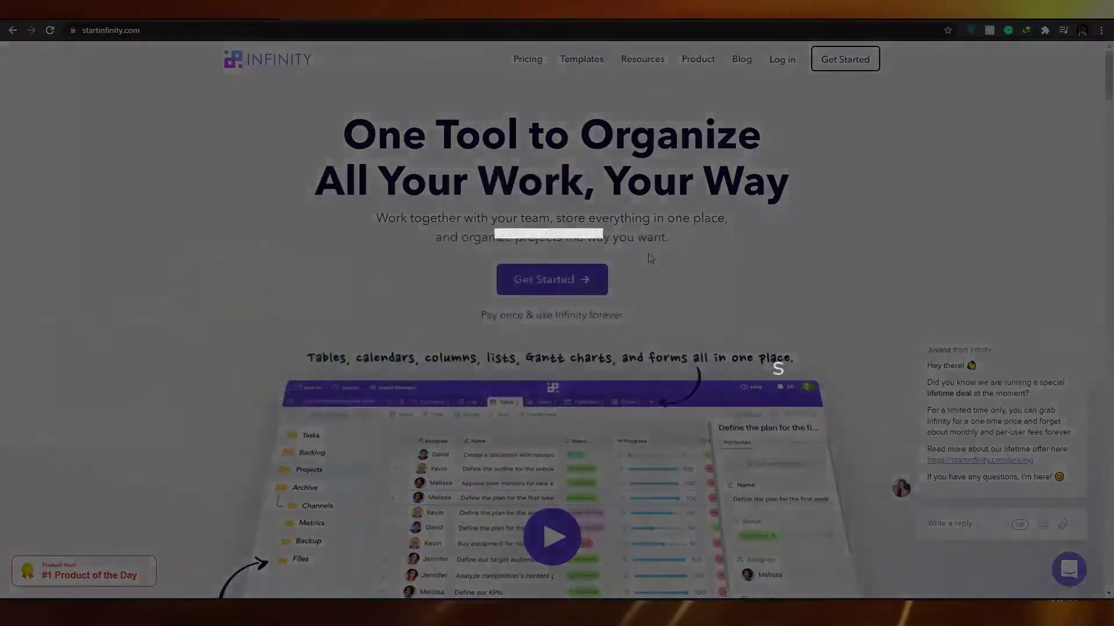
- Open Infinity's lifetime deal pricing page from the homepage hero's Get Started button
{"action": "scroll", "coordinate": [308, 262], "scroll_direction": "down", "scroll_amount": 8}
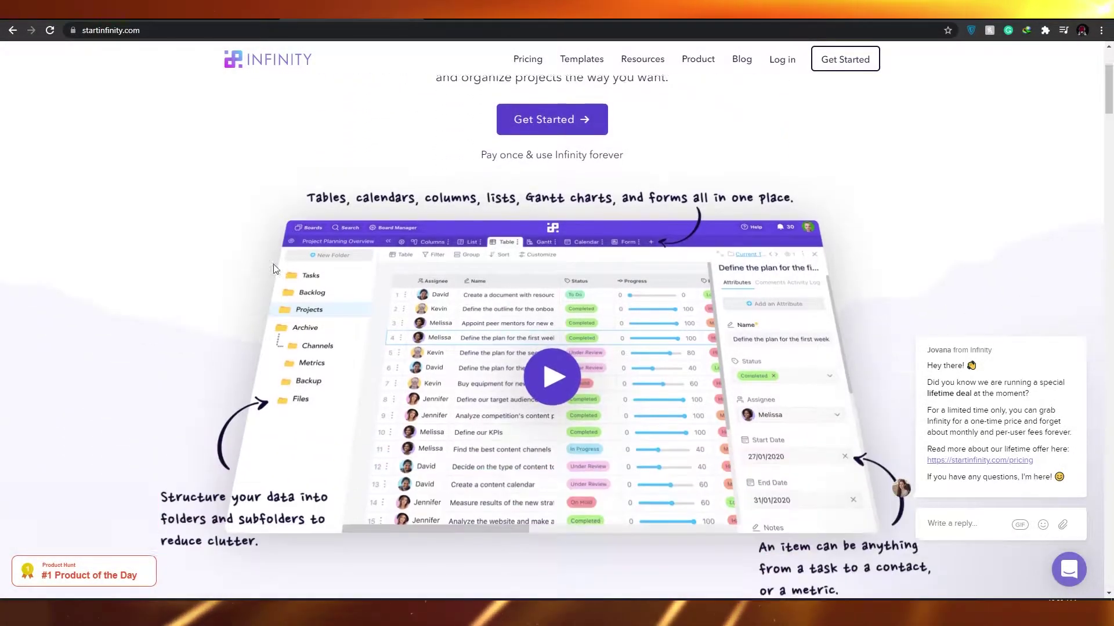
{"action": "scroll", "coordinate": [235, 273], "scroll_direction": "down", "scroll_amount": 3}
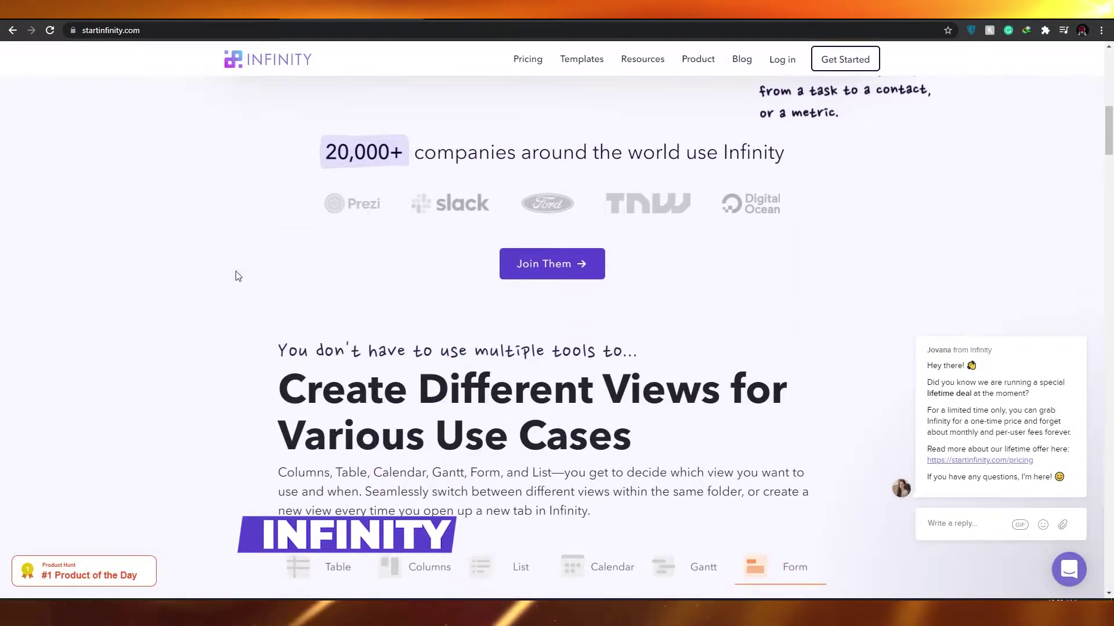
{"action": "scroll", "coordinate": [234, 270], "scroll_direction": "up", "scroll_amount": 8}
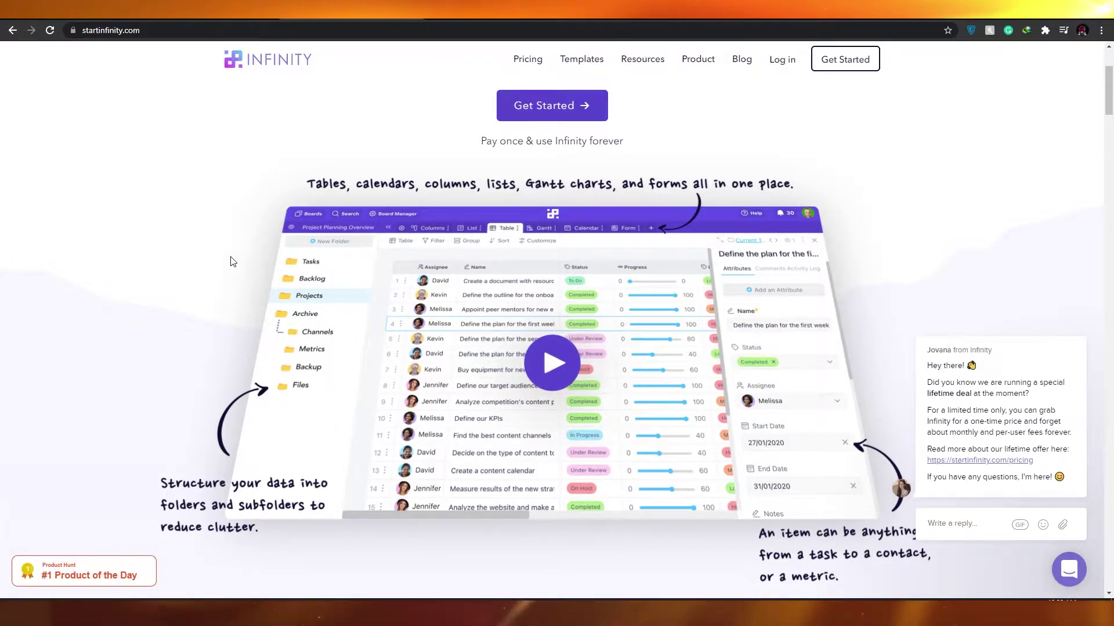
{"action": "scroll", "coordinate": [231, 262], "scroll_direction": "up", "scroll_amount": 3}
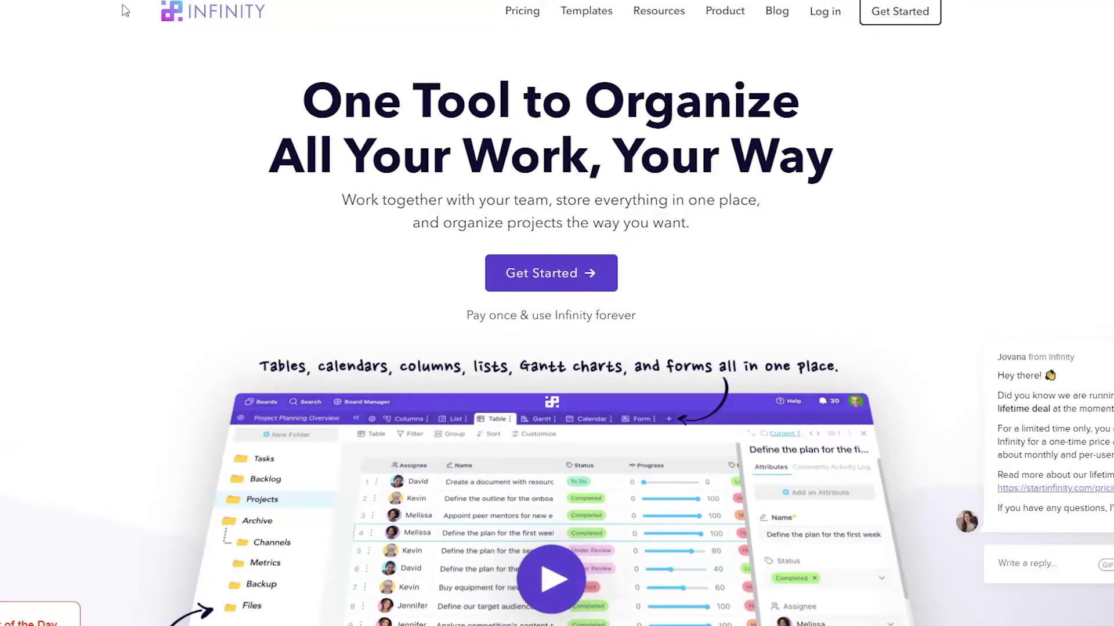
{"action": "scroll", "coordinate": [250, 383], "scroll_direction": "down", "scroll_amount": 7}
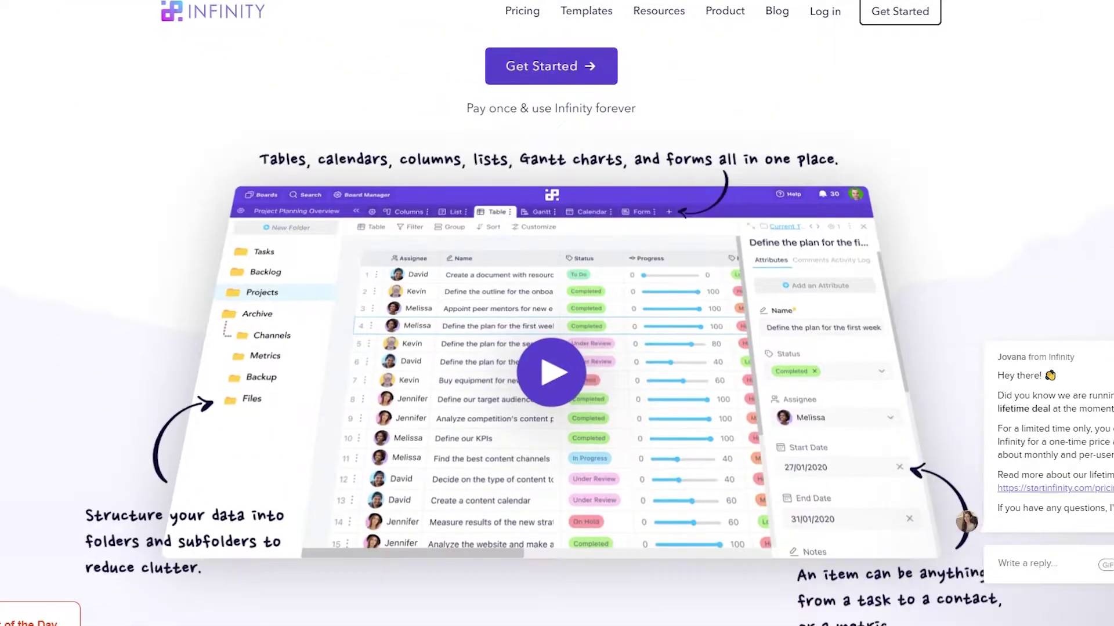
{"action": "scroll", "coordinate": [251, 383], "scroll_direction": "up", "scroll_amount": 6}
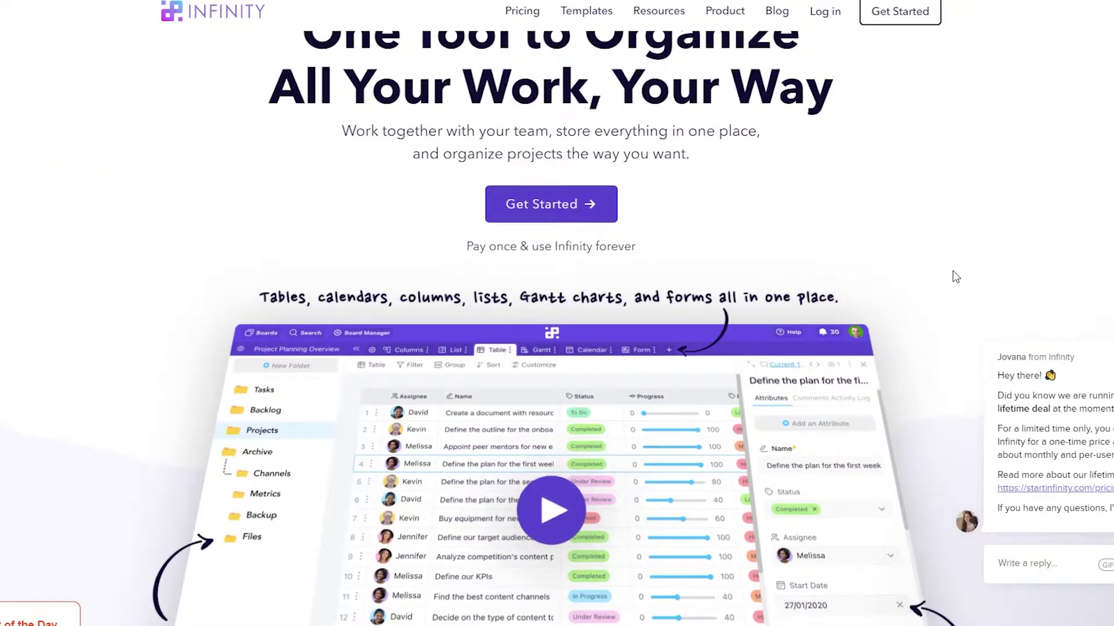
{"action": "scroll", "coordinate": [922, 186], "scroll_direction": "up", "scroll_amount": 1}
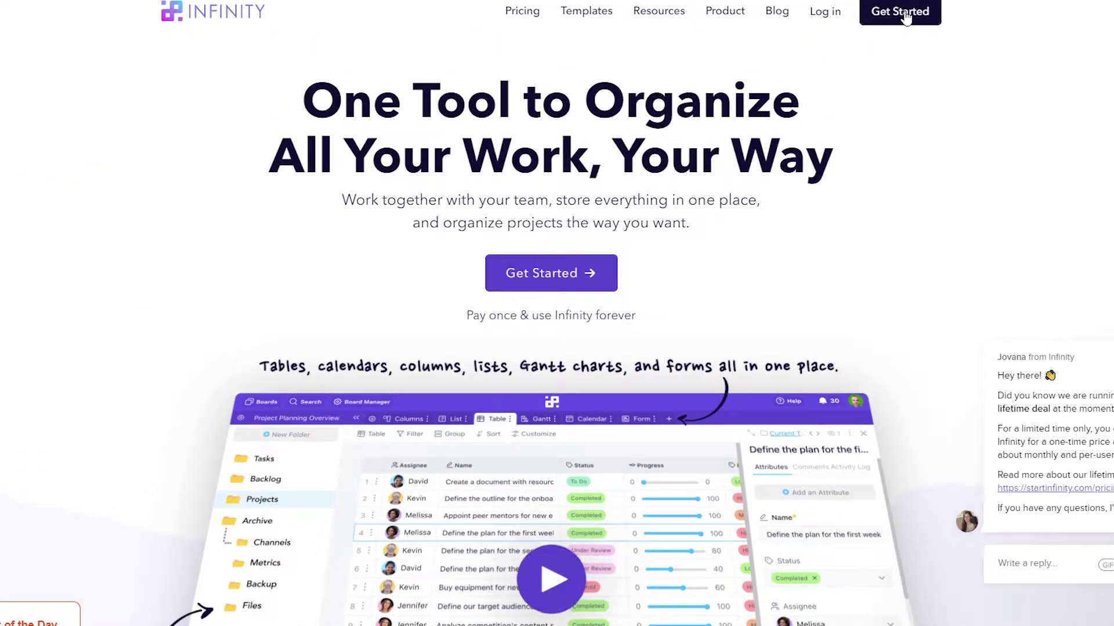
{"action": "left_click", "coordinate": [551, 273]}
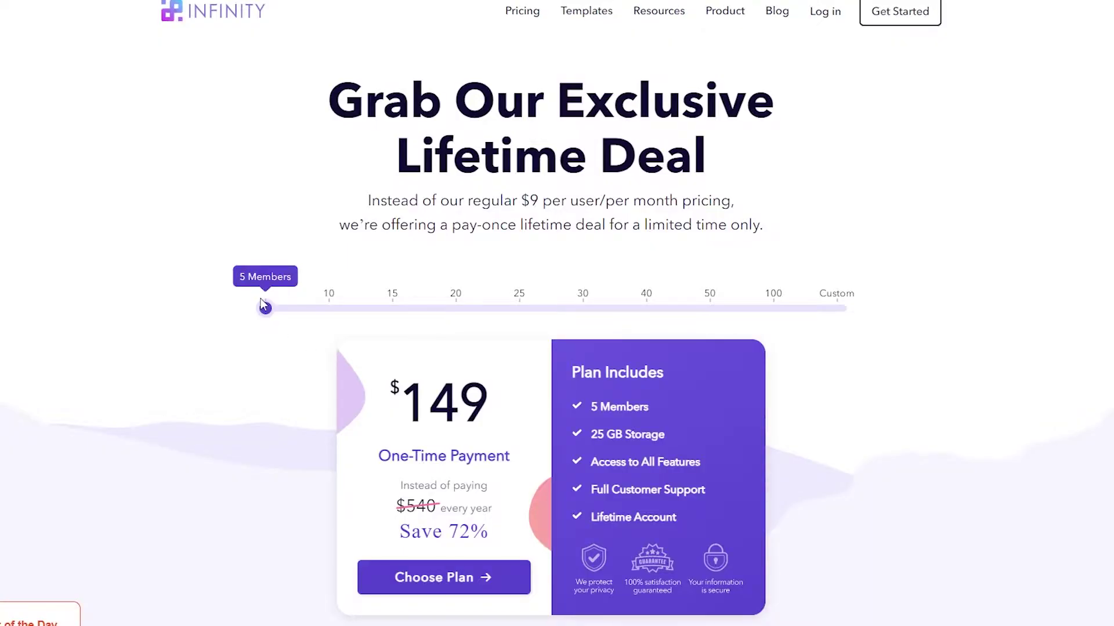
{"action": "scroll", "coordinate": [264, 307], "scroll_direction": "down", "scroll_amount": 1}
{"action": "scroll", "coordinate": [266, 310], "scroll_direction": "down", "scroll_amount": 3}
{"action": "scroll", "coordinate": [266, 309], "scroll_direction": "up", "scroll_amount": 5}
{"action": "scroll", "coordinate": [274, 317], "scroll_direction": "down", "scroll_amount": 1}
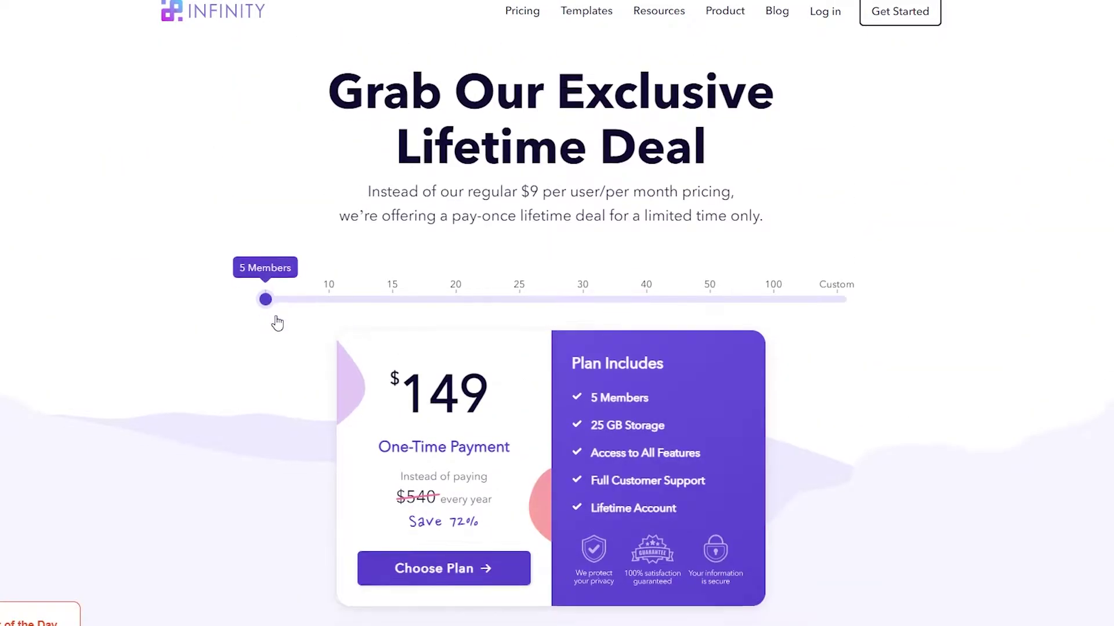
{"action": "scroll", "coordinate": [416, 447], "scroll_direction": "up", "scroll_amount": 1}
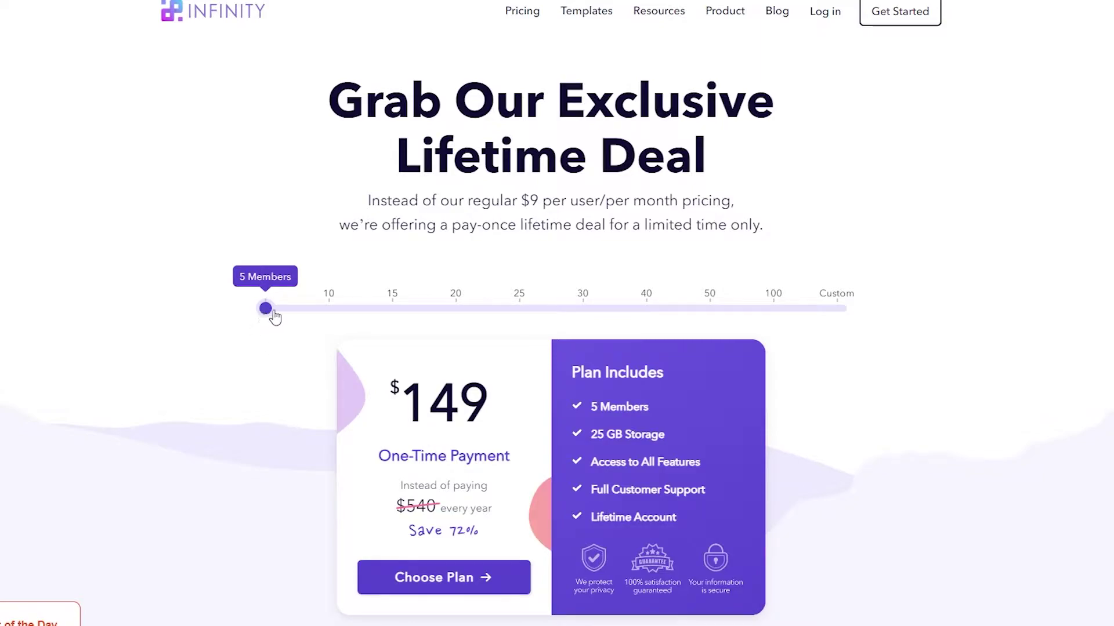
- Raise the Members slider from 5 through 15 and 20 to 25, highlighting the $549 price
{"action": "left_click_drag", "start_coordinate": [275, 317], "coordinate": [376, 311]}
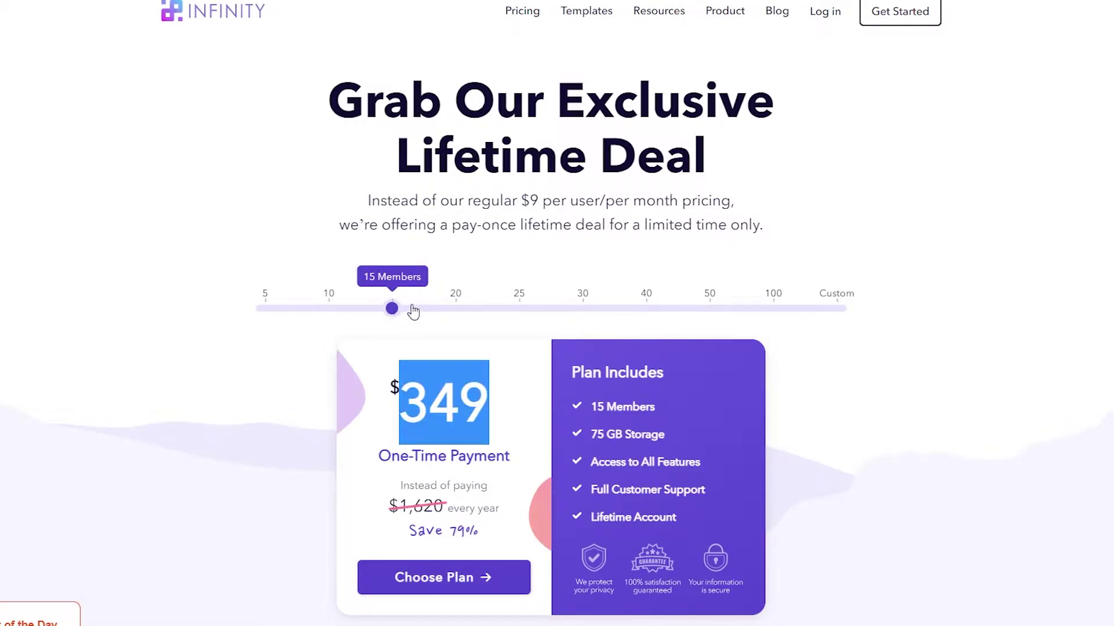
{"action": "left_click_drag", "start_coordinate": [413, 312], "coordinate": [453, 311]}
{"action": "left_click_drag", "start_coordinate": [414, 401], "coordinate": [498, 408]}
{"action": "left_click_drag", "start_coordinate": [456, 312], "coordinate": [522, 305]}
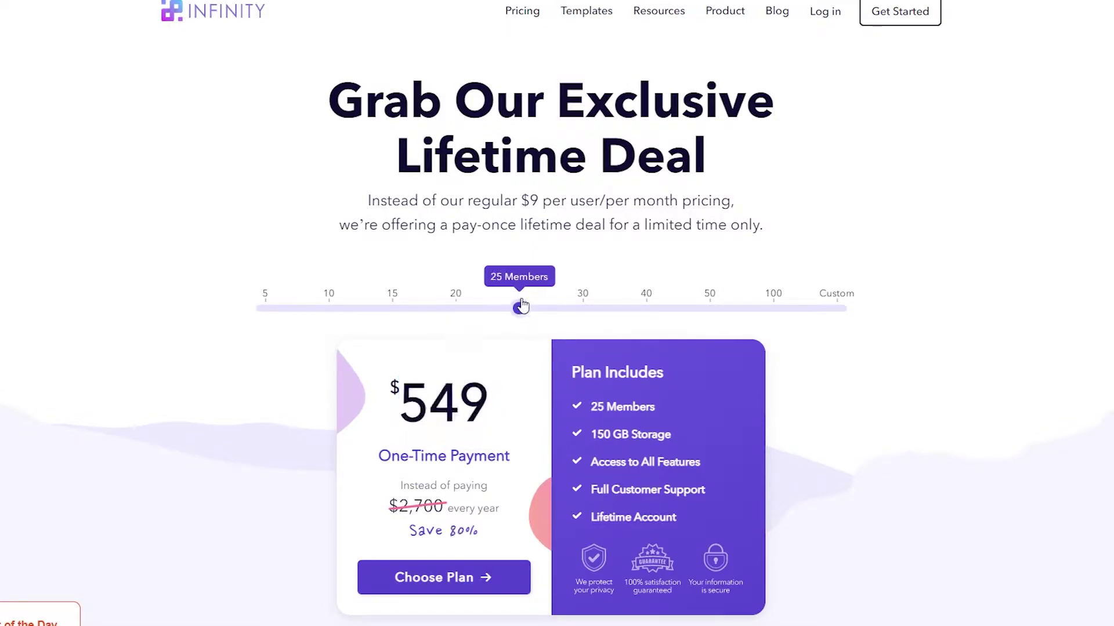
{"action": "left_click_drag", "start_coordinate": [403, 392], "coordinate": [480, 391]}
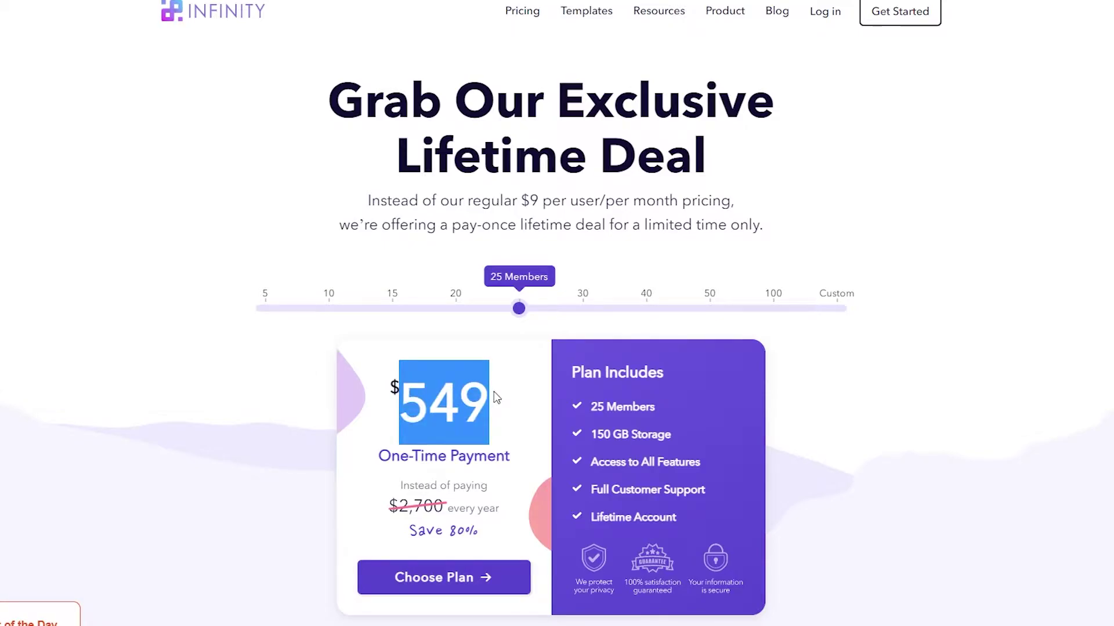
{"action": "scroll", "coordinate": [495, 398], "scroll_direction": "down", "scroll_amount": 5}
{"action": "scroll", "coordinate": [493, 382], "scroll_direction": "down", "scroll_amount": 5}
{"action": "scroll", "coordinate": [490, 358], "scroll_direction": "up", "scroll_amount": 5}
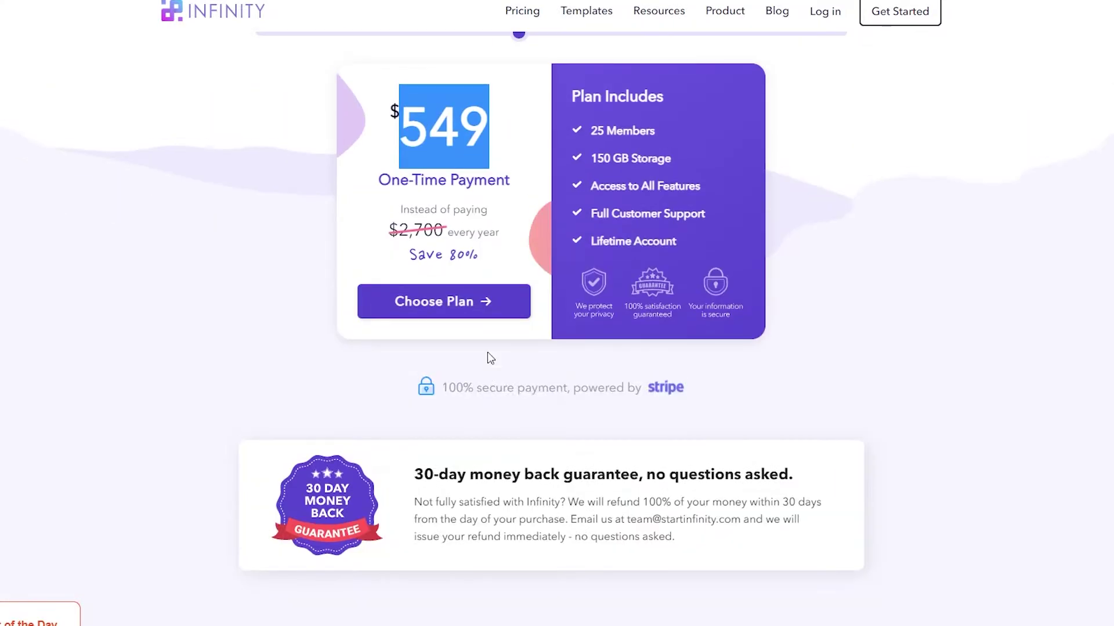
{"action": "scroll", "coordinate": [487, 353], "scroll_direction": "down", "scroll_amount": 5}
{"action": "scroll", "coordinate": [583, 376], "scroll_direction": "up", "scroll_amount": 5}
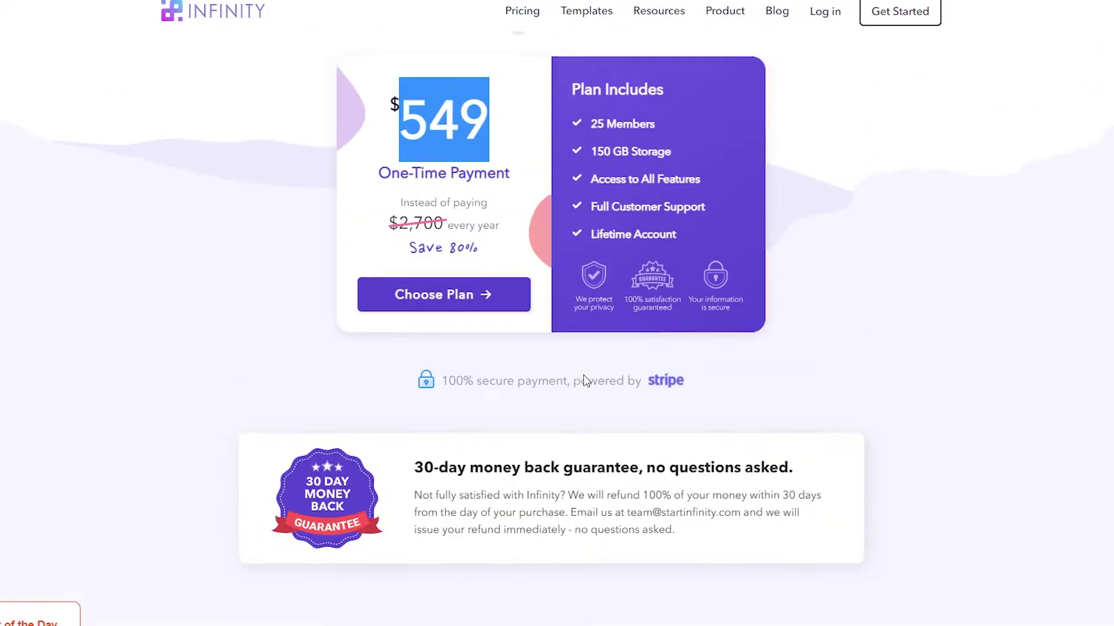
{"action": "scroll", "coordinate": [584, 381], "scroll_direction": "up", "scroll_amount": 5}
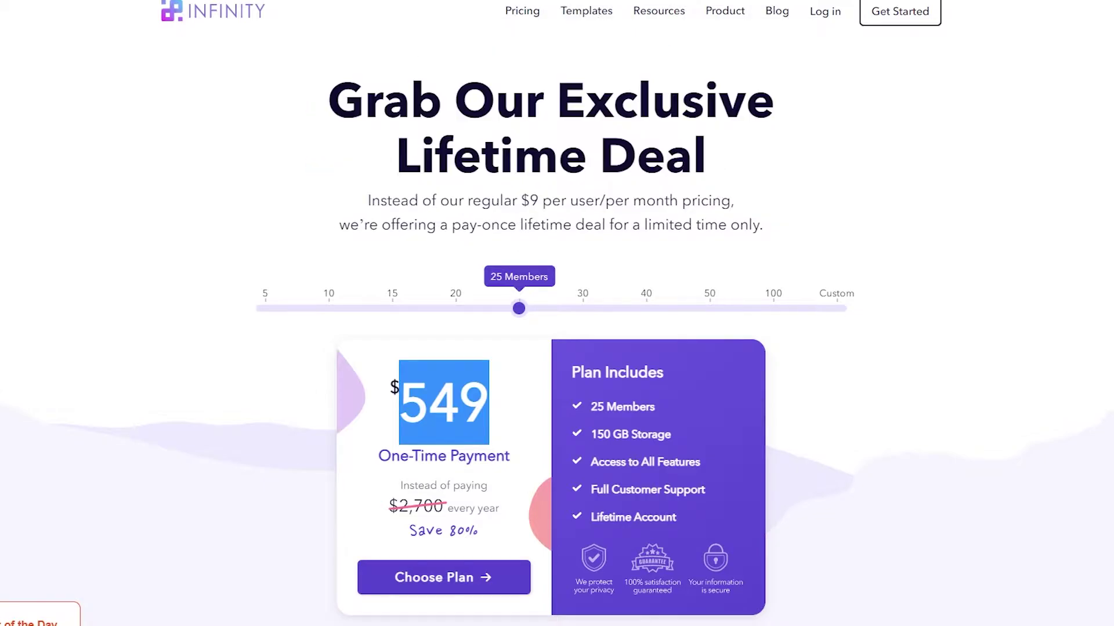
{"action": "scroll", "coordinate": [715, 309], "scroll_direction": "down", "scroll_amount": 3}
{"action": "scroll", "coordinate": [714, 316], "scroll_direction": "up", "scroll_amount": 3}
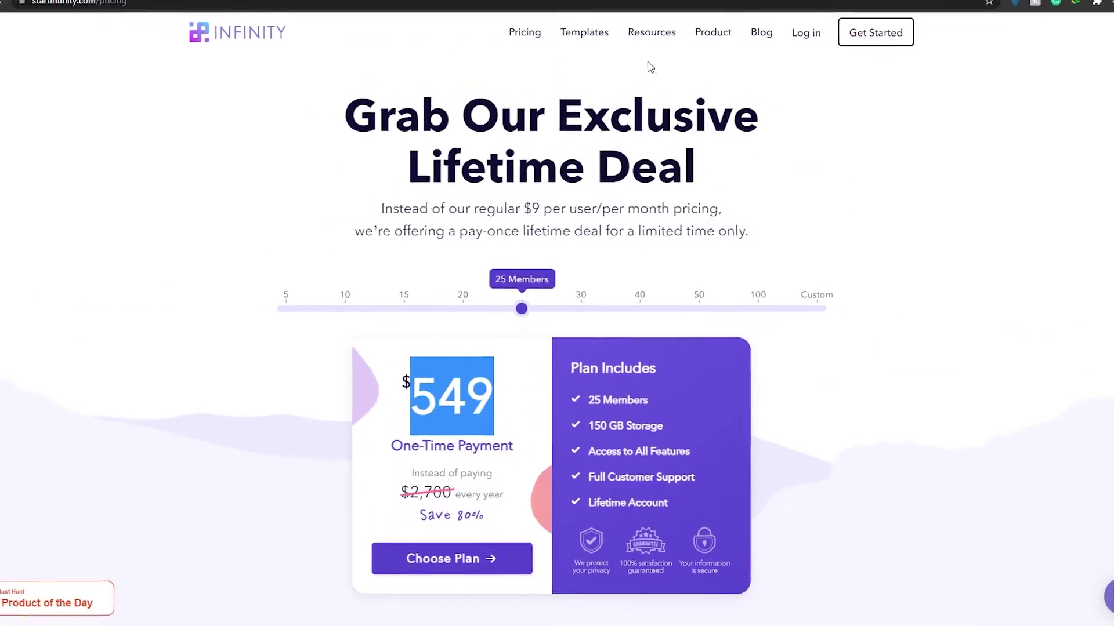
- Open the template gallery and scroll through its listed templates
{"action": "mouse_move", "coordinate": [578, 42]}
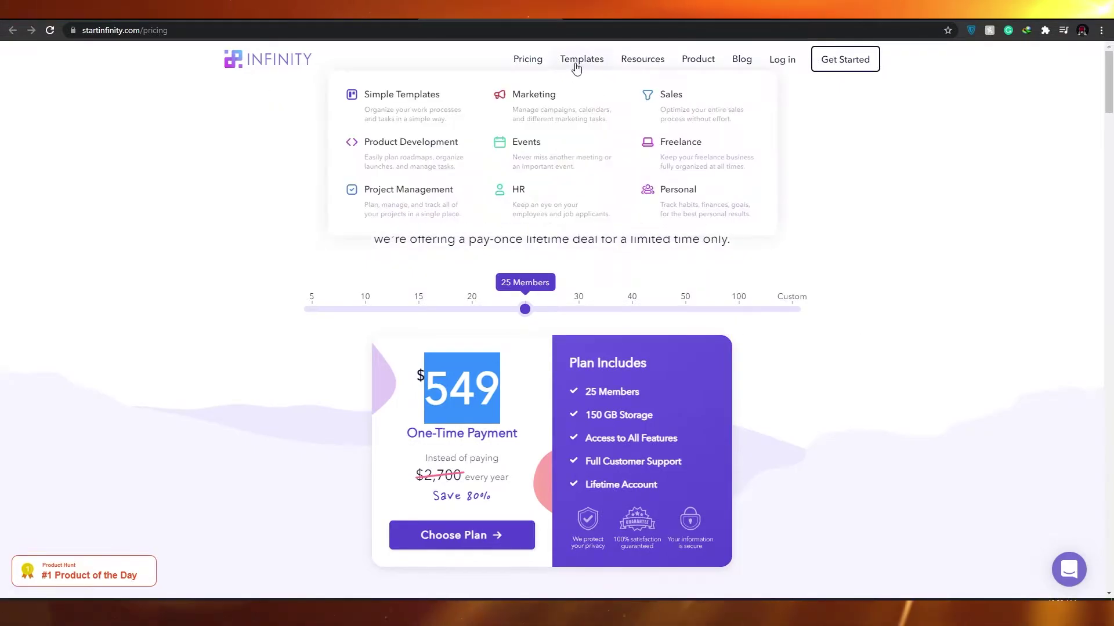
{"action": "left_click", "coordinate": [576, 66]}
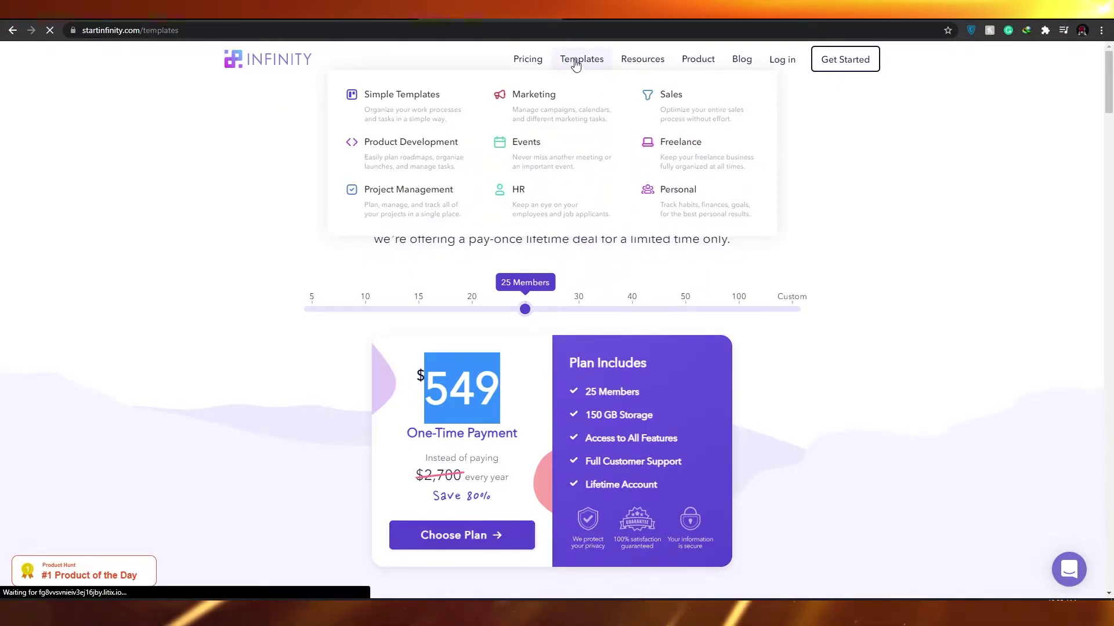
{"action": "scroll", "coordinate": [151, 207], "scroll_direction": "down", "scroll_amount": 5}
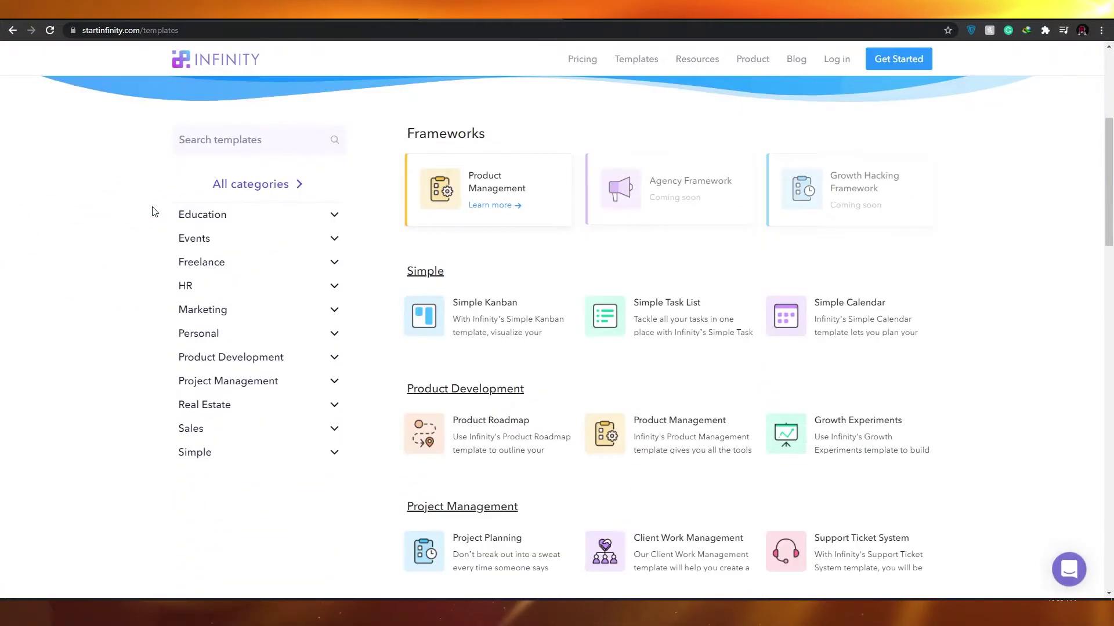
{"action": "scroll", "coordinate": [133, 203], "scroll_direction": "up", "scroll_amount": 5}
{"action": "scroll", "coordinate": [652, 191], "scroll_direction": "down", "scroll_amount": 5}
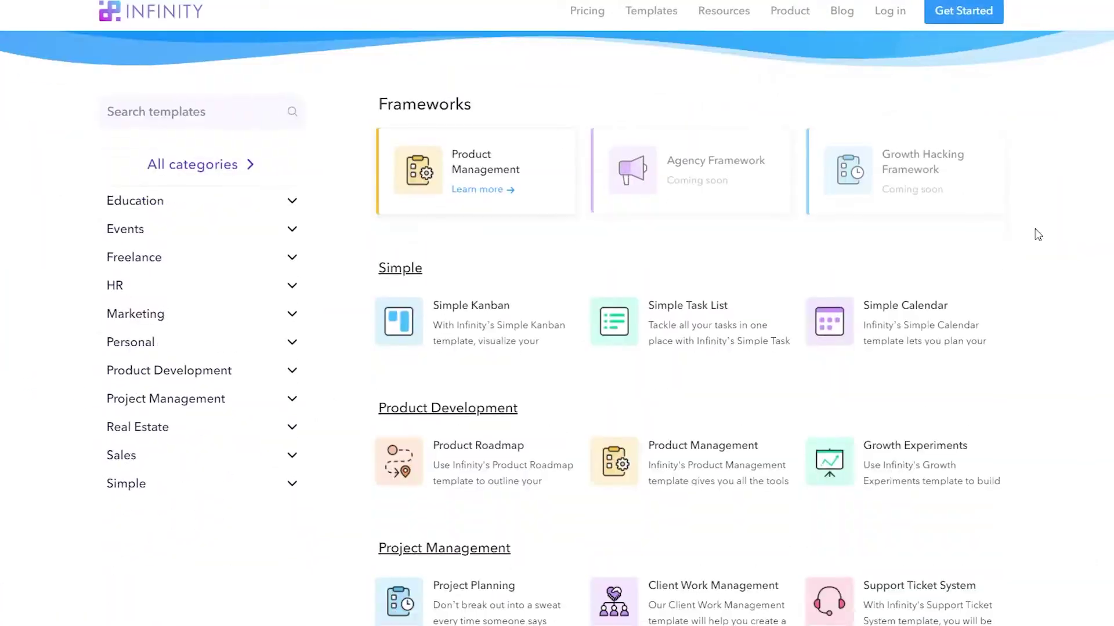
{"action": "scroll", "coordinate": [455, 174], "scroll_direction": "down", "scroll_amount": 7}
{"action": "scroll", "coordinate": [346, 226], "scroll_direction": "up", "scroll_amount": 8}
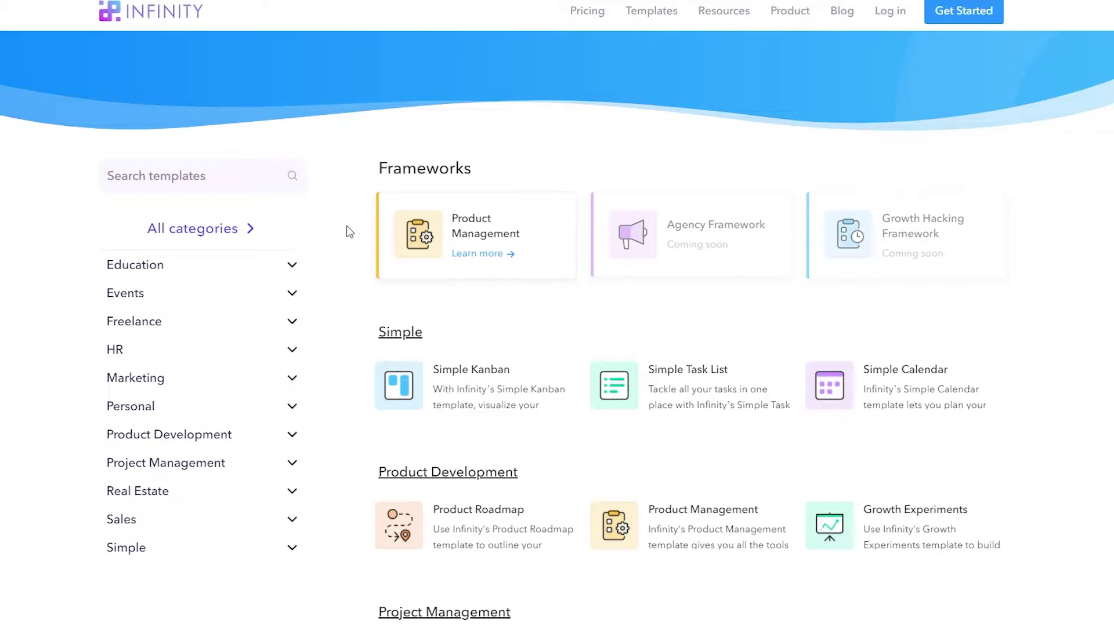
{"action": "scroll", "coordinate": [350, 232], "scroll_direction": "down", "scroll_amount": 3}
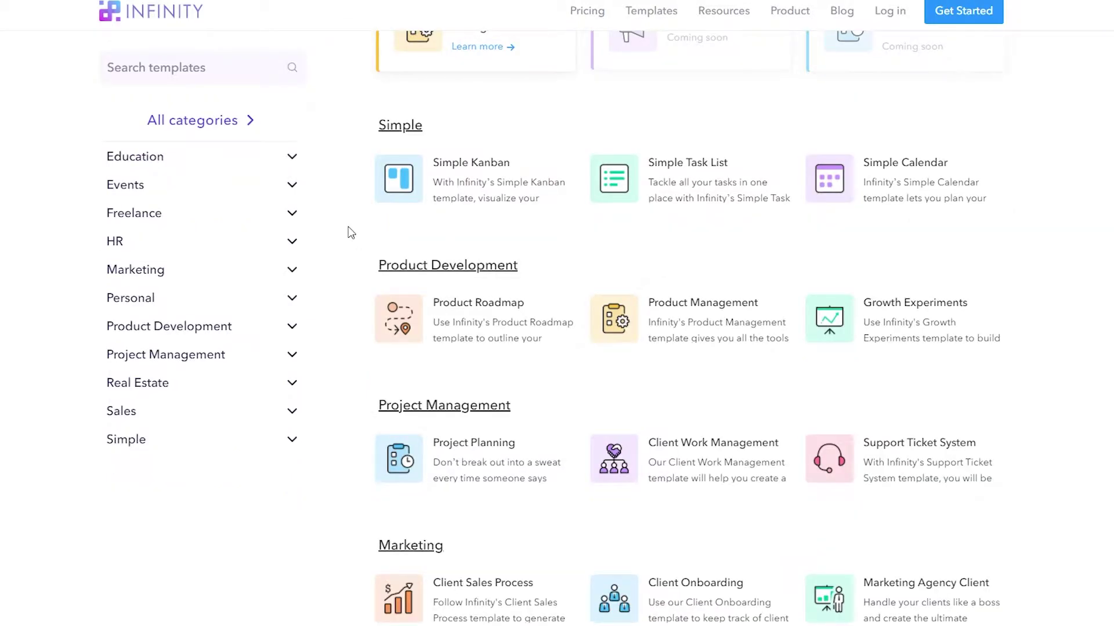
{"action": "scroll", "coordinate": [353, 232], "scroll_direction": "down", "scroll_amount": 7}
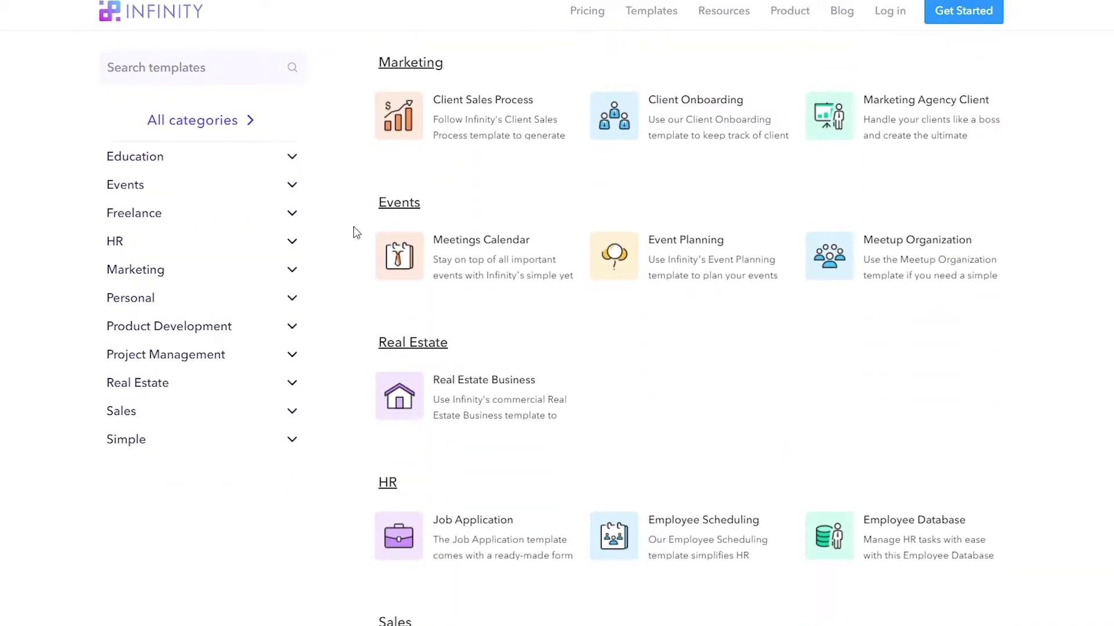
{"action": "scroll", "coordinate": [355, 232], "scroll_direction": "down", "scroll_amount": 8}
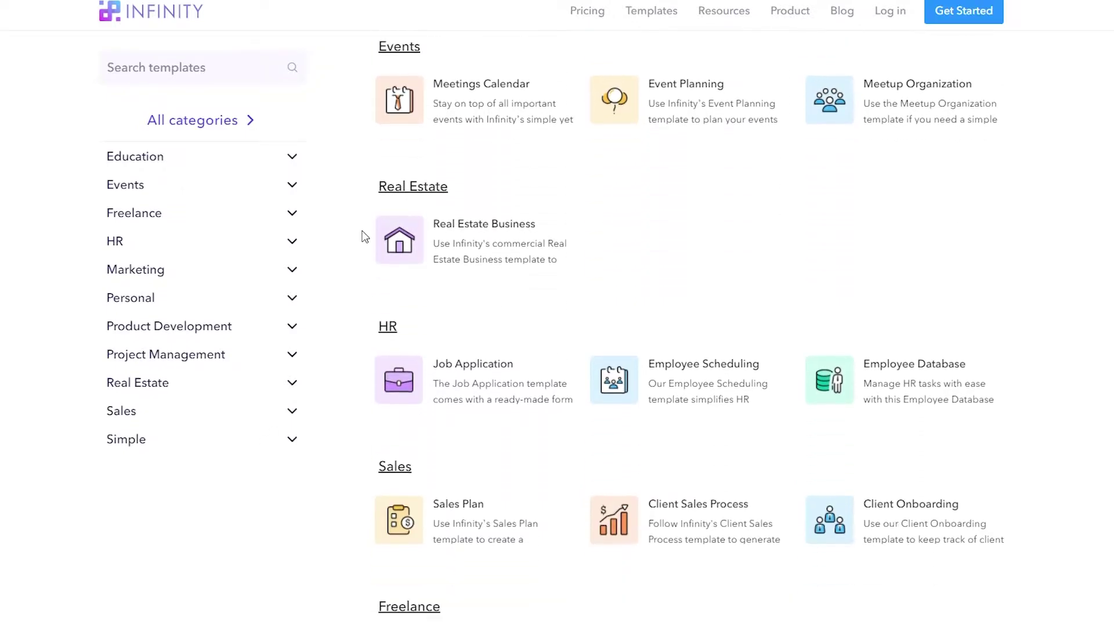
{"action": "scroll", "coordinate": [367, 237], "scroll_direction": "down", "scroll_amount": 3}
{"action": "scroll", "coordinate": [372, 237], "scroll_direction": "up", "scroll_amount": 10}
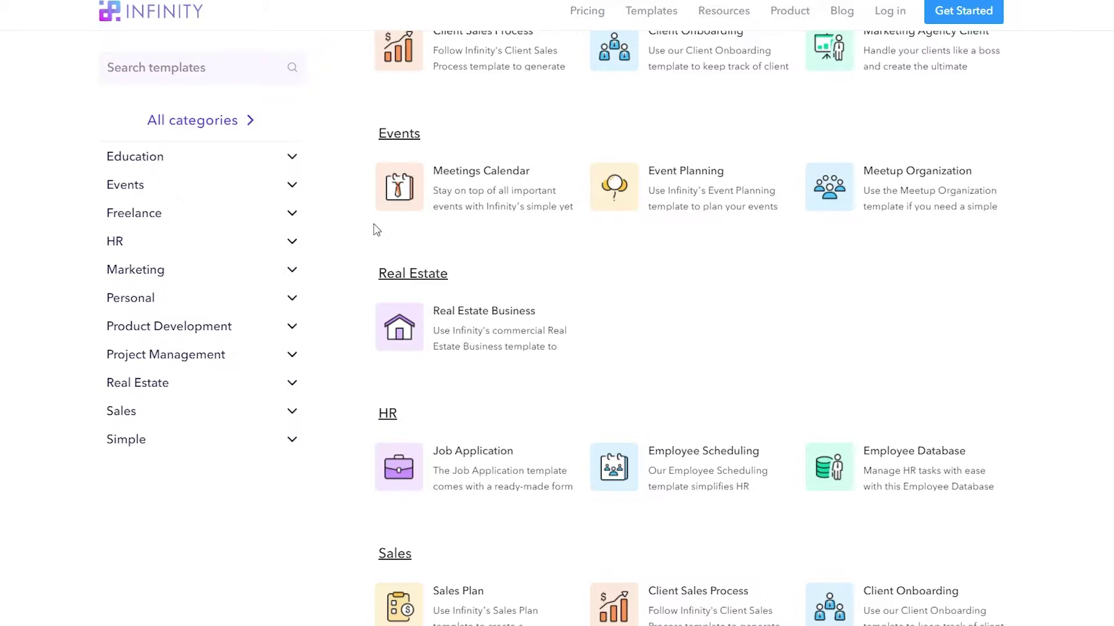
{"action": "scroll", "coordinate": [366, 227], "scroll_direction": "up", "scroll_amount": 7}
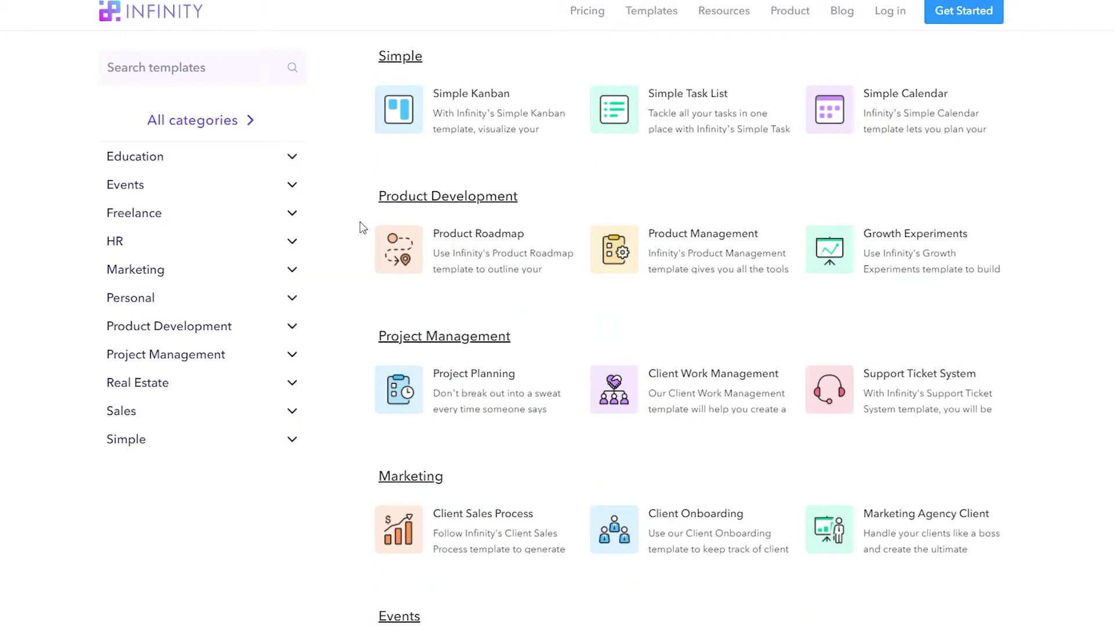
{"action": "scroll", "coordinate": [362, 198], "scroll_direction": "up", "scroll_amount": 2}
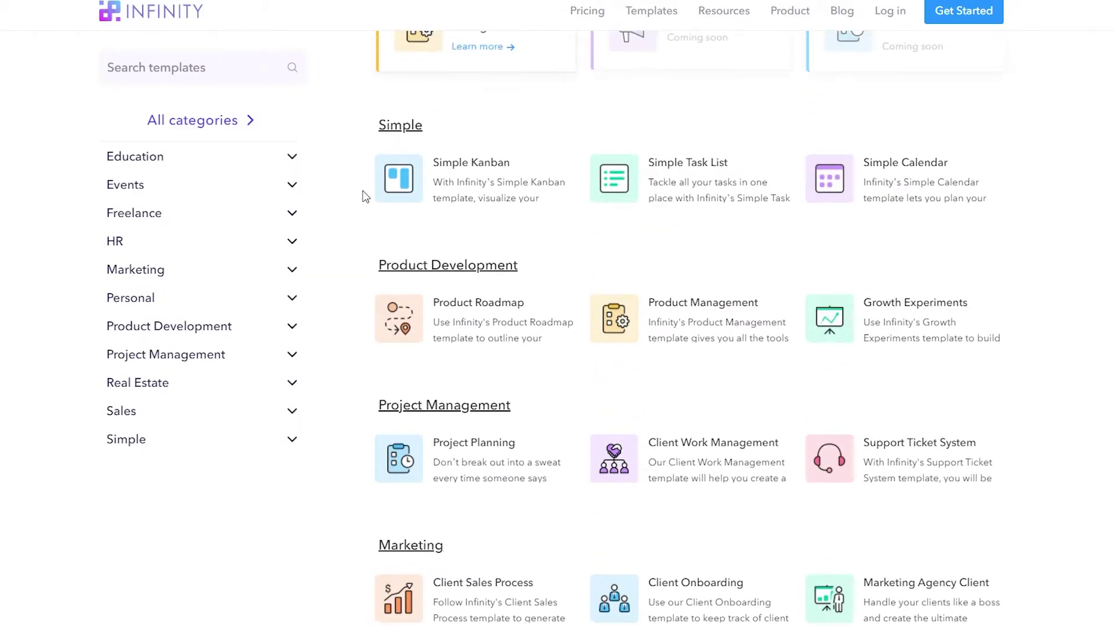
{"action": "scroll", "coordinate": [363, 197], "scroll_direction": "up", "scroll_amount": 2}
{"action": "scroll", "coordinate": [383, 214], "scroll_direction": "down", "scroll_amount": 1}
{"action": "scroll", "coordinate": [383, 215], "scroll_direction": "up", "scroll_amount": 1}
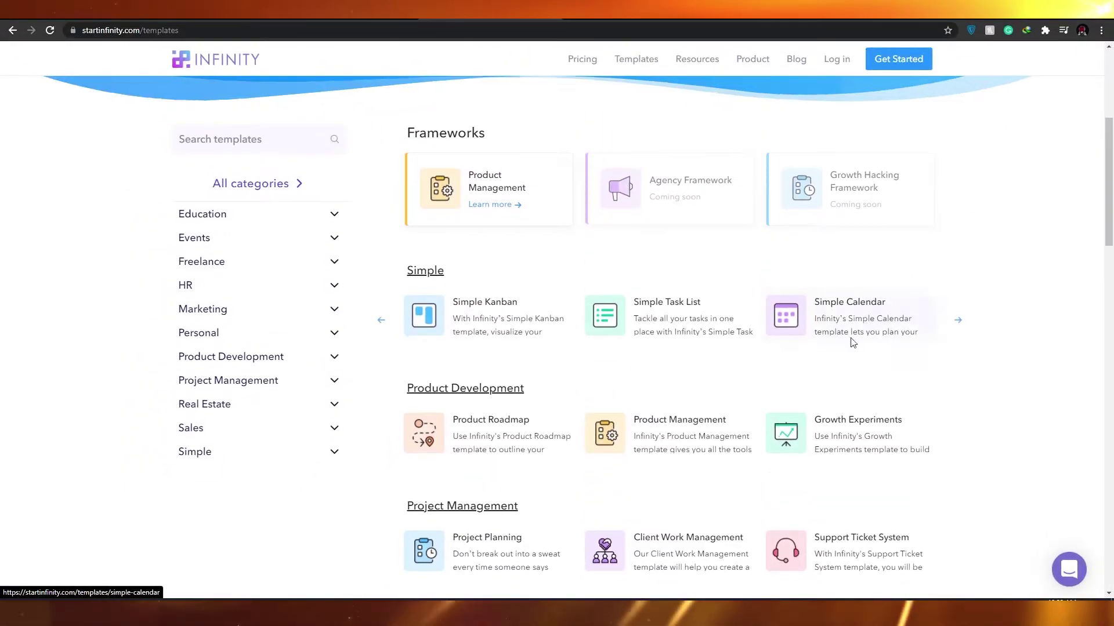
{"action": "scroll", "coordinate": [562, 280], "scroll_direction": "down", "scroll_amount": 4}
{"action": "scroll", "coordinate": [480, 281], "scroll_direction": "up", "scroll_amount": 4}
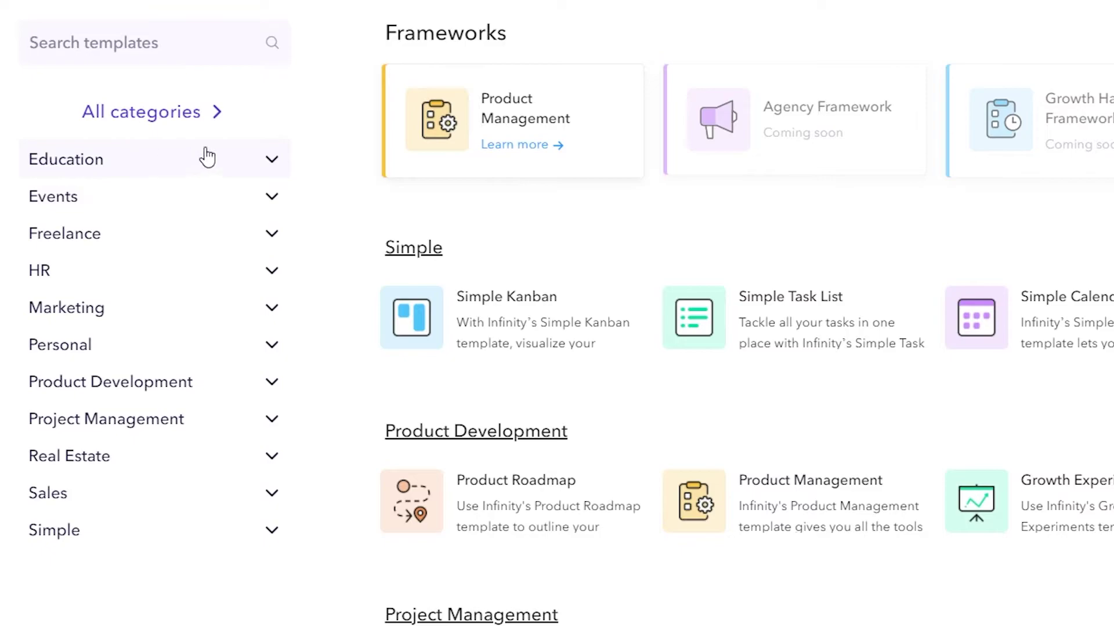
- Expand the Education, Events, Freelance and HR categories, then open the Client Sales Process template
{"action": "left_click", "coordinate": [276, 170]}
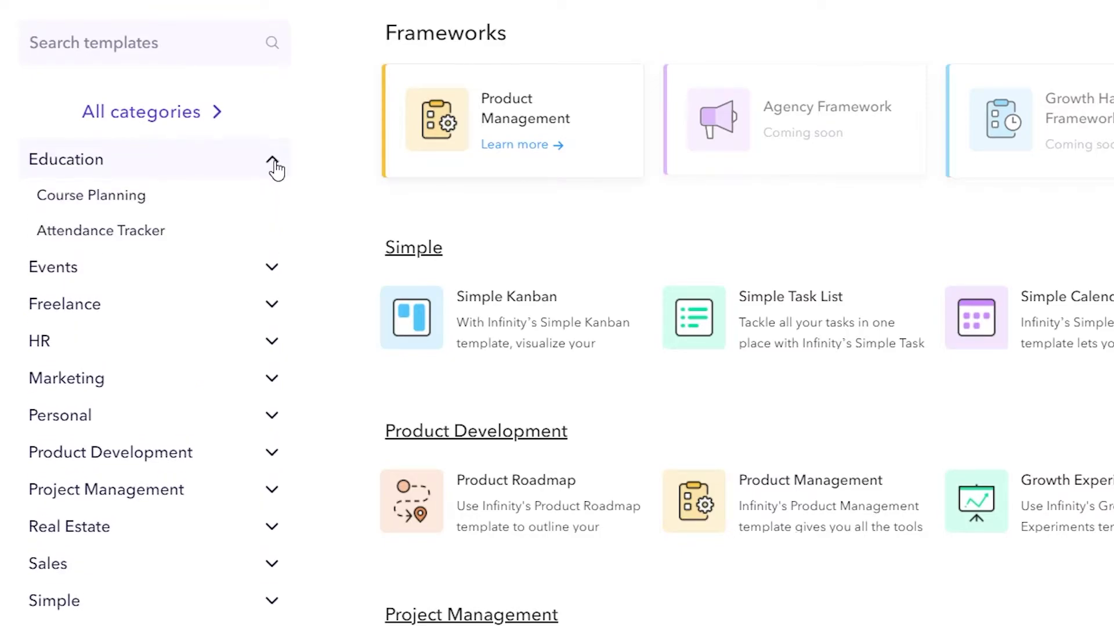
{"action": "left_click", "coordinate": [274, 169]}
{"action": "left_click", "coordinate": [274, 169]}
{"action": "left_click", "coordinate": [271, 273]}
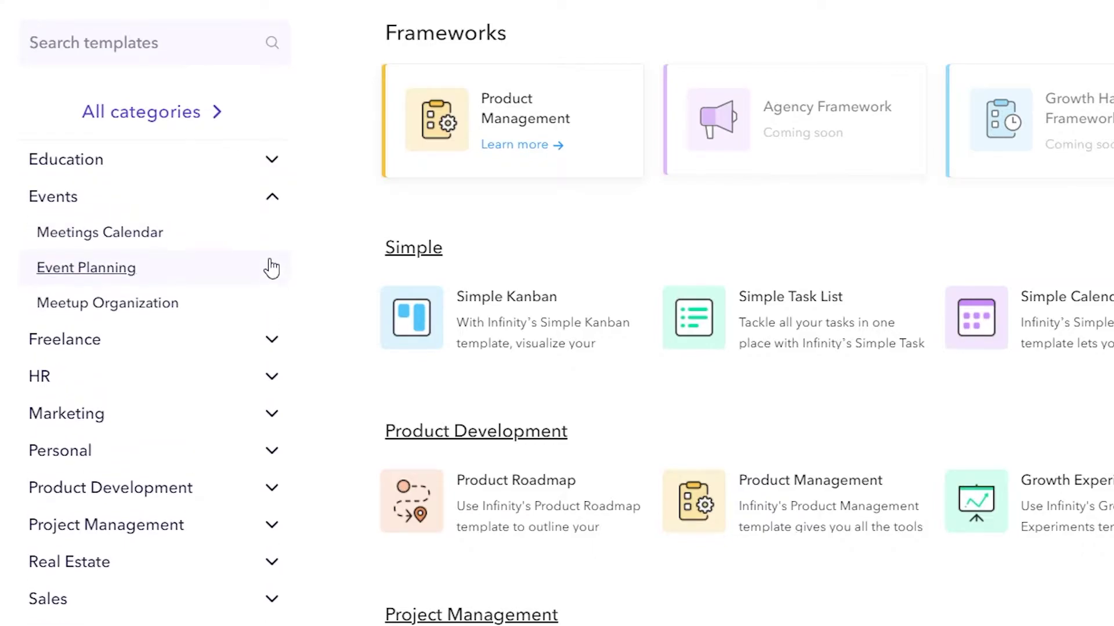
{"action": "left_click", "coordinate": [274, 351]}
{"action": "left_click", "coordinate": [266, 519]}
{"action": "scroll", "coordinate": [209, 579], "scroll_direction": "down", "scroll_amount": 5}
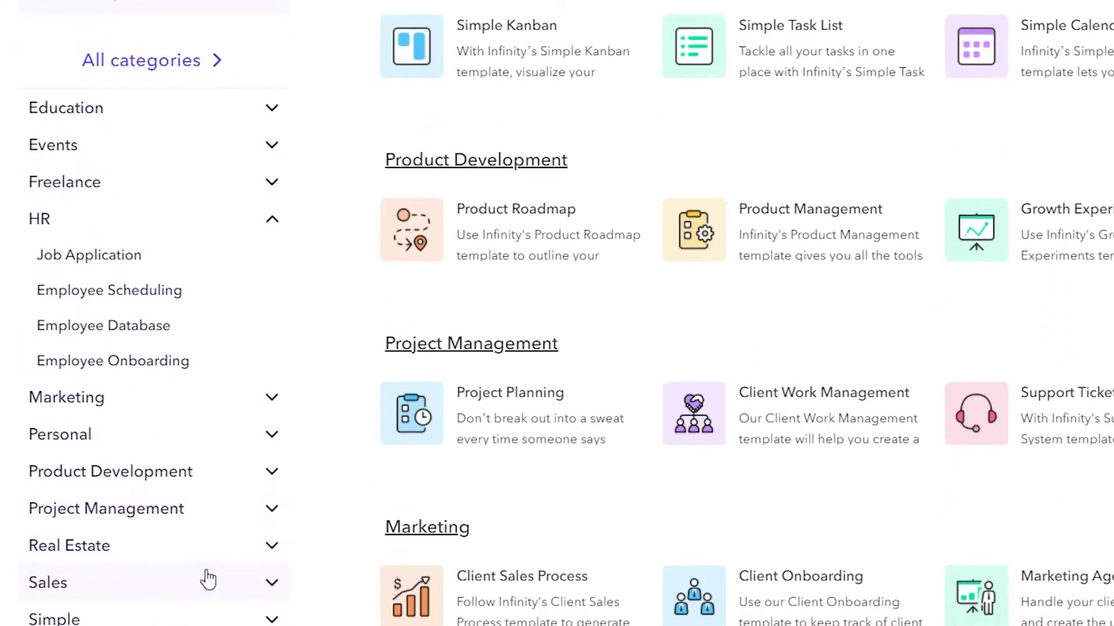
{"action": "left_click", "coordinate": [168, 615]}
{"action": "scroll", "coordinate": [882, 228], "scroll_direction": "down", "scroll_amount": 10}
{"action": "scroll", "coordinate": [716, 385], "scroll_direction": "up", "scroll_amount": 6}
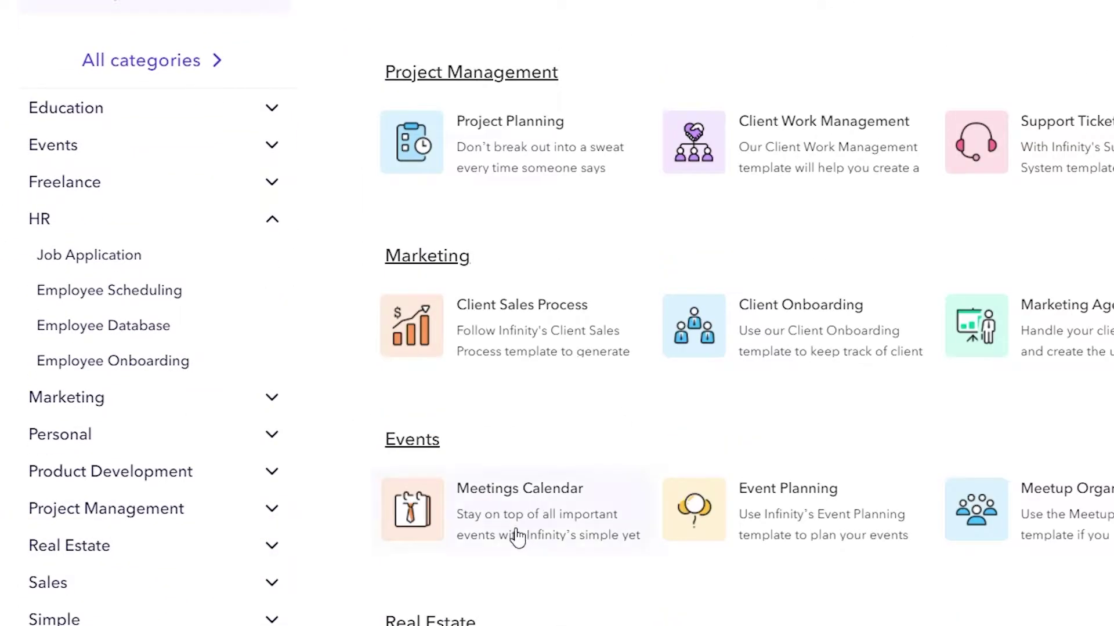
{"action": "left_click", "coordinate": [499, 353]}
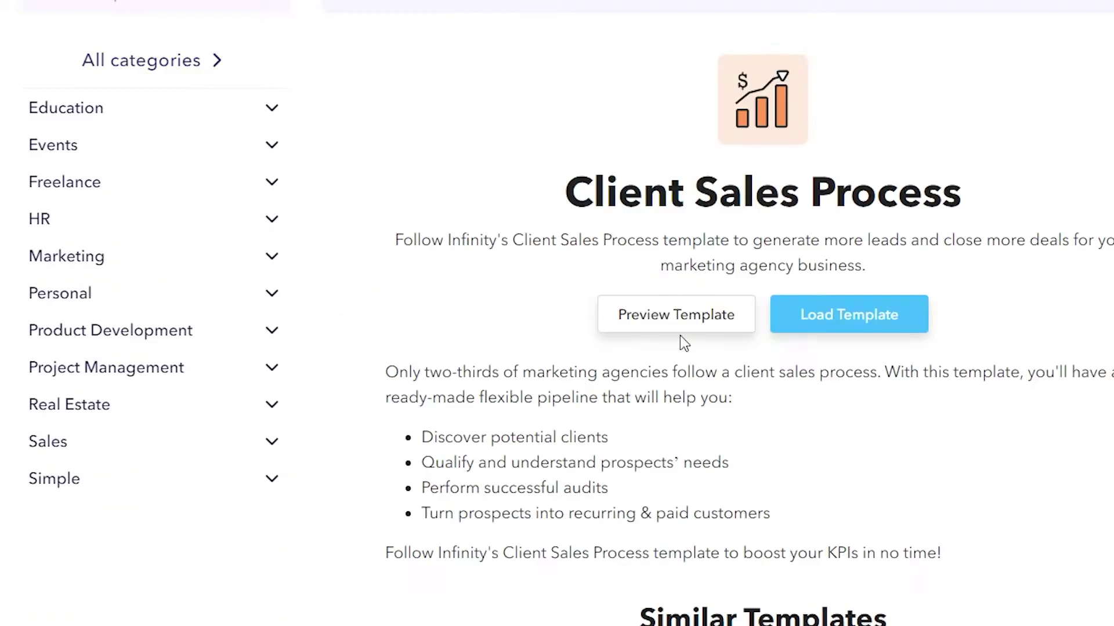
{"action": "scroll", "coordinate": [554, 338], "scroll_direction": "down", "scroll_amount": 4}
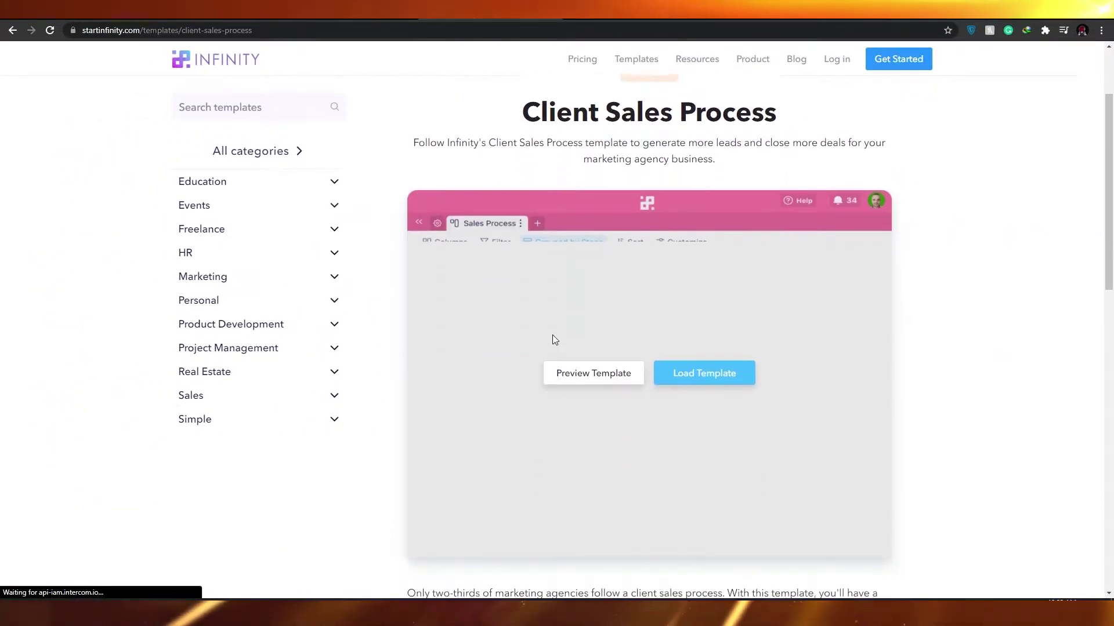
{"action": "left_click", "coordinate": [589, 327]}
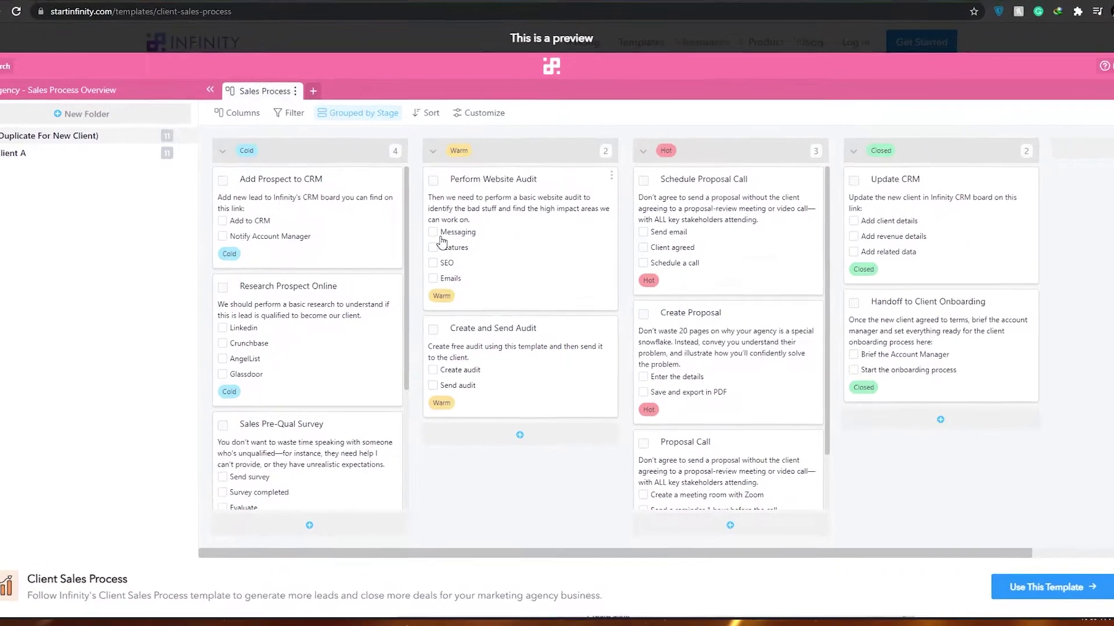
{"action": "scroll", "coordinate": [325, 191], "scroll_direction": "down", "scroll_amount": 1}
{"action": "scroll", "coordinate": [279, 288], "scroll_direction": "down", "scroll_amount": 2}
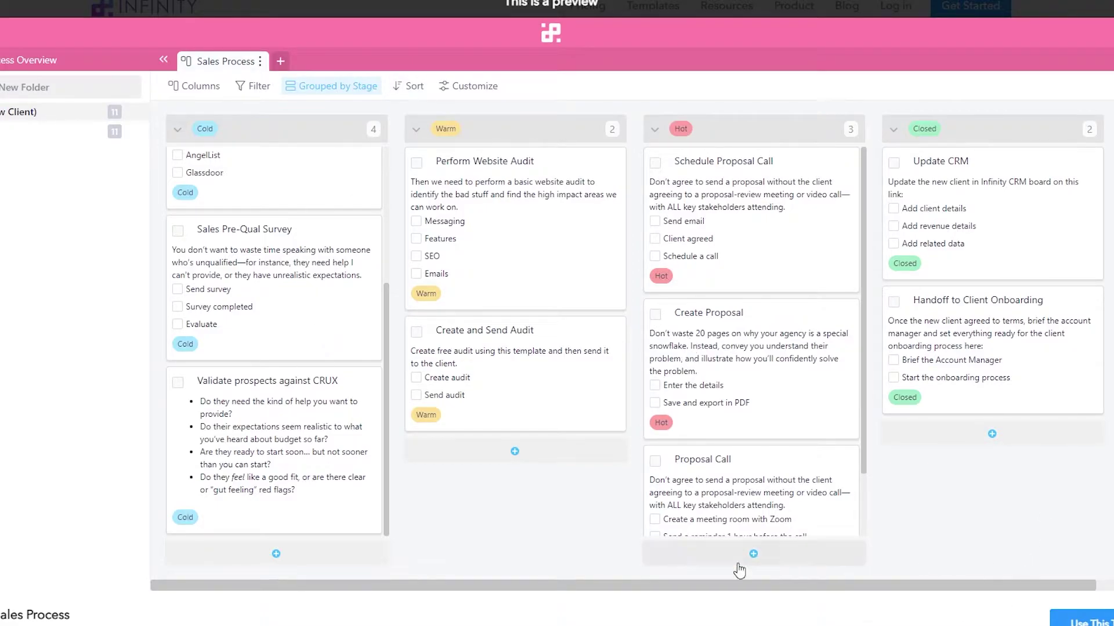
{"action": "left_click_drag", "start_coordinate": [656, 583], "coordinate": [184, 497]}
{"action": "scroll", "coordinate": [741, 497], "scroll_direction": "right", "scroll_amount": 4}
{"action": "scroll", "coordinate": [753, 567], "scroll_direction": "left", "scroll_amount": 4}
{"action": "scroll", "coordinate": [726, 516], "scroll_direction": "right", "scroll_amount": 3}
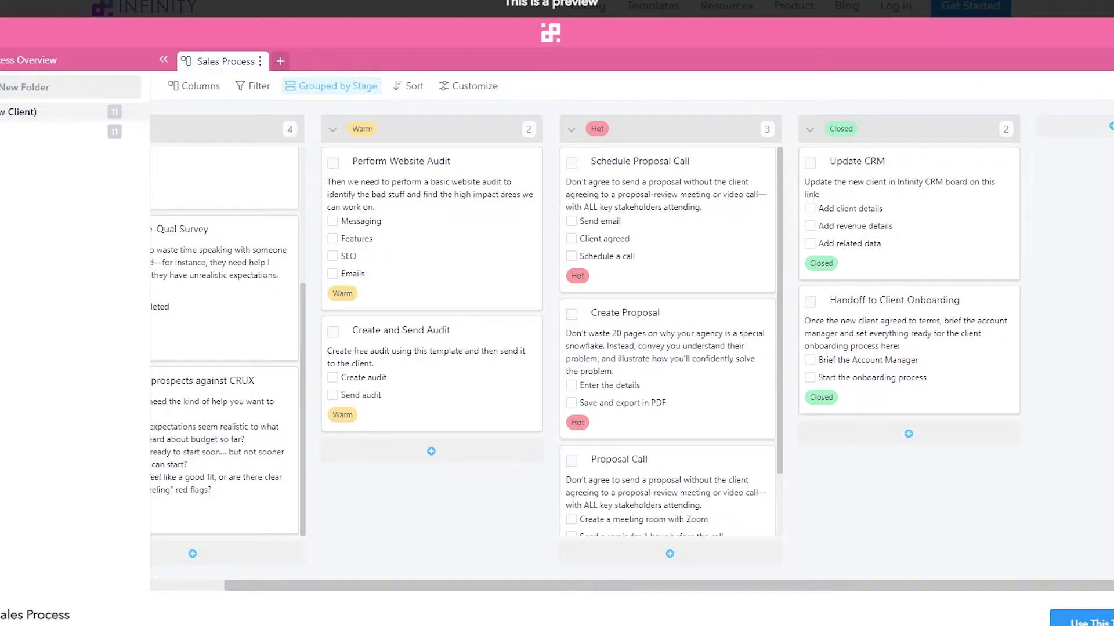
{"action": "key", "text": "Escape"}
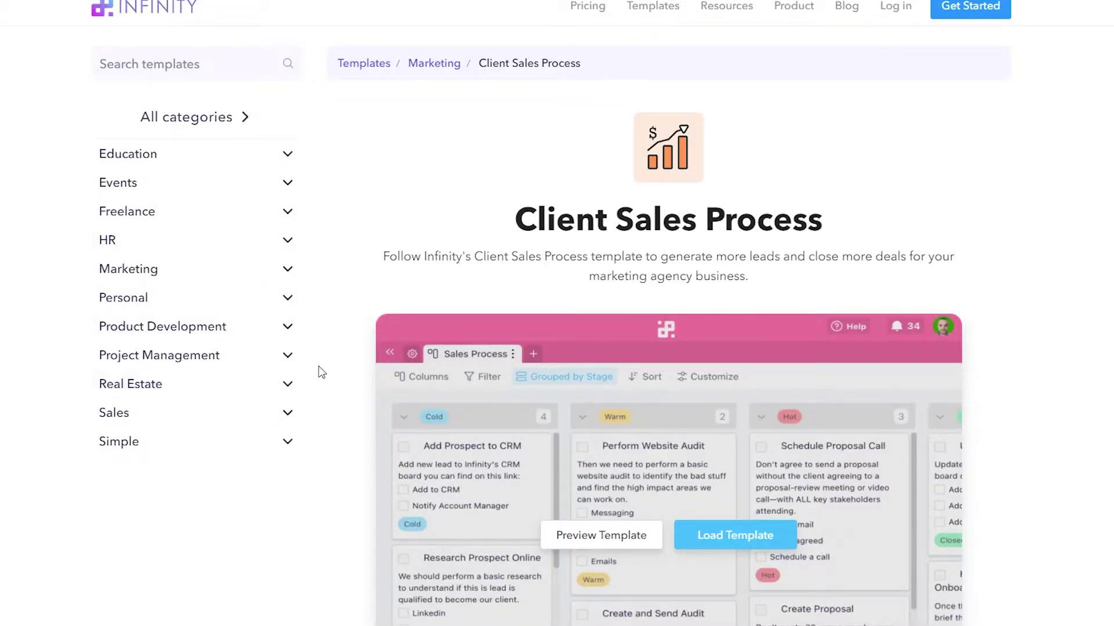
- Go back to the gallery and open the Project Planning template under Project Management
{"action": "key", "text": "alt+Left"}
{"action": "scroll", "coordinate": [428, 351], "scroll_direction": "down", "scroll_amount": 3}
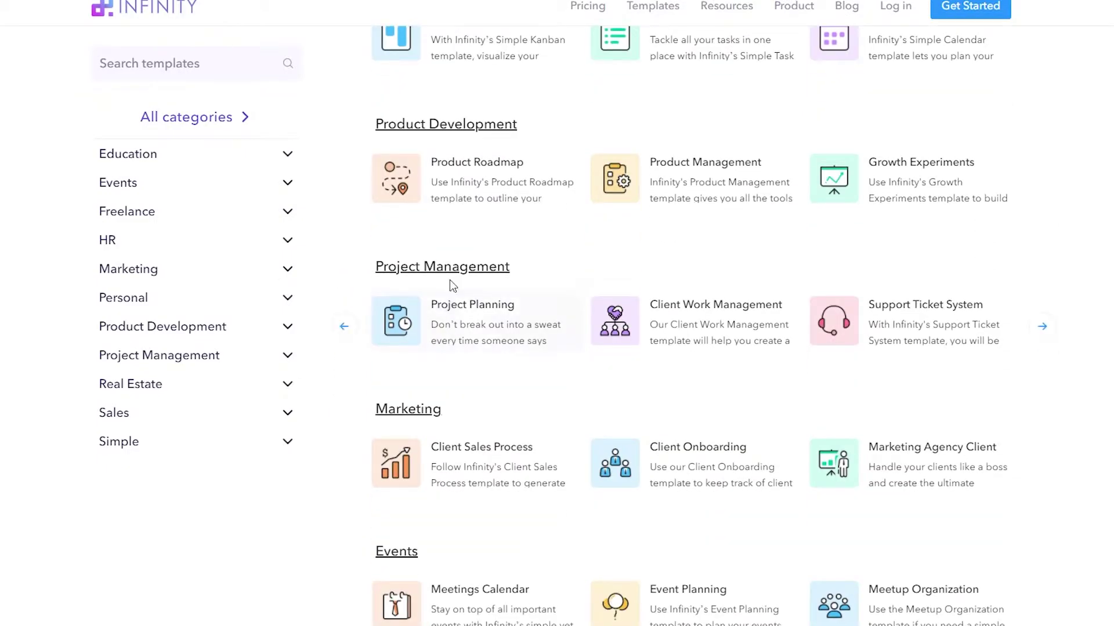
{"action": "scroll", "coordinate": [459, 267], "scroll_direction": "down", "scroll_amount": 1}
{"action": "scroll", "coordinate": [460, 253], "scroll_direction": "up", "scroll_amount": 1}
{"action": "scroll", "coordinate": [462, 255], "scroll_direction": "down", "scroll_amount": 1}
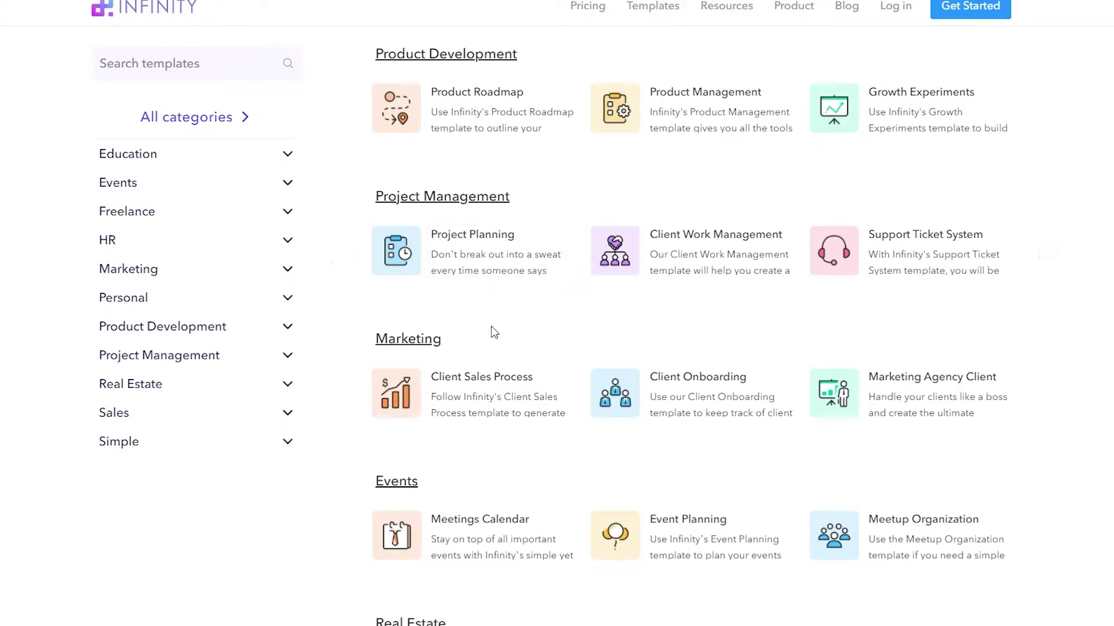
{"action": "scroll", "coordinate": [493, 332], "scroll_direction": "up", "scroll_amount": 3}
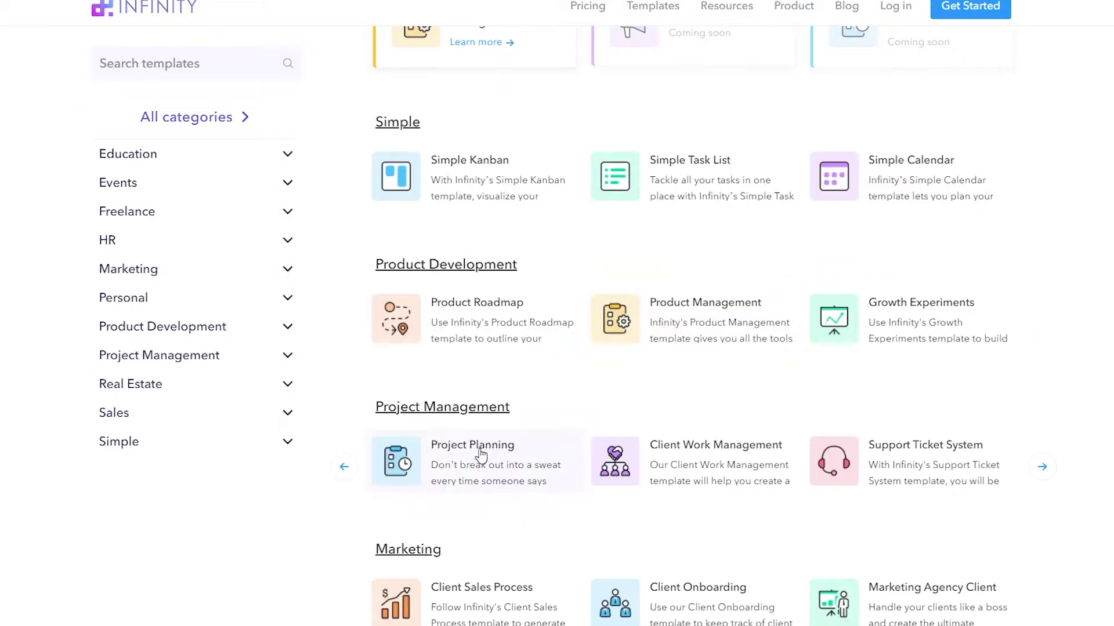
{"action": "left_click", "coordinate": [499, 480]}
{"action": "scroll", "coordinate": [545, 412], "scroll_direction": "down", "scroll_amount": 2}
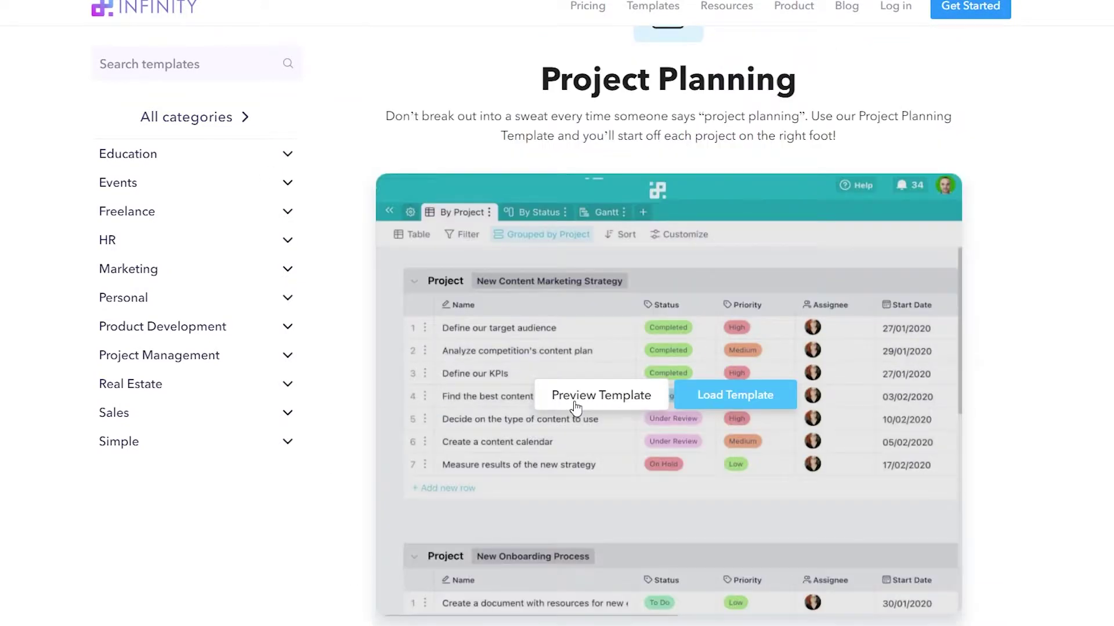
{"action": "left_click", "coordinate": [576, 407]}
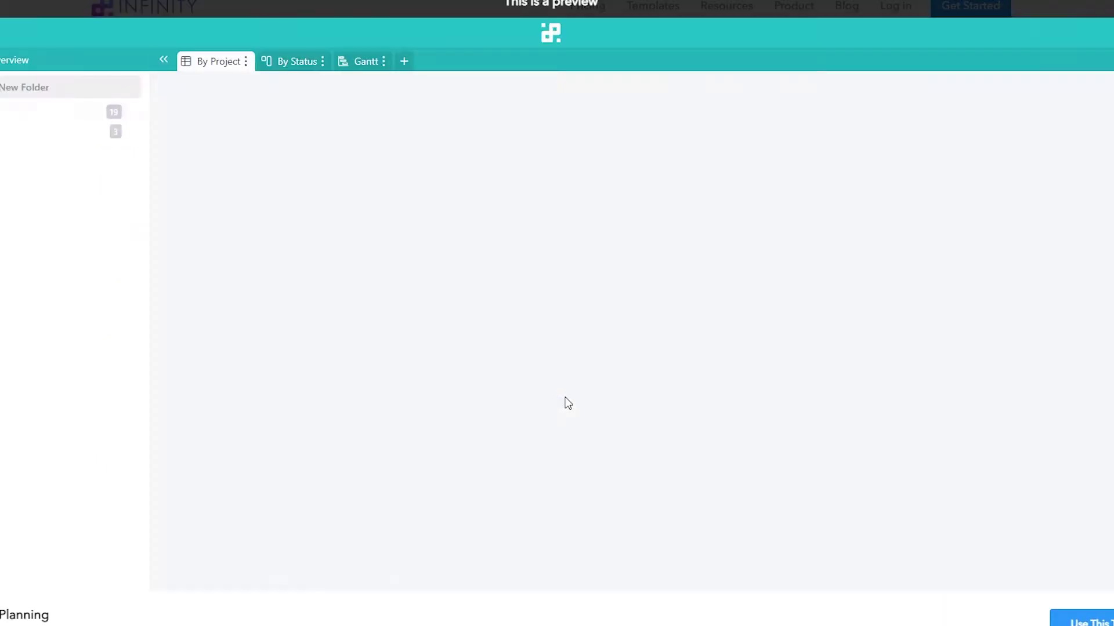
{"action": "scroll", "coordinate": [456, 360], "scroll_direction": "down", "scroll_amount": 3}
{"action": "scroll", "coordinate": [456, 361], "scroll_direction": "up", "scroll_amount": 2}
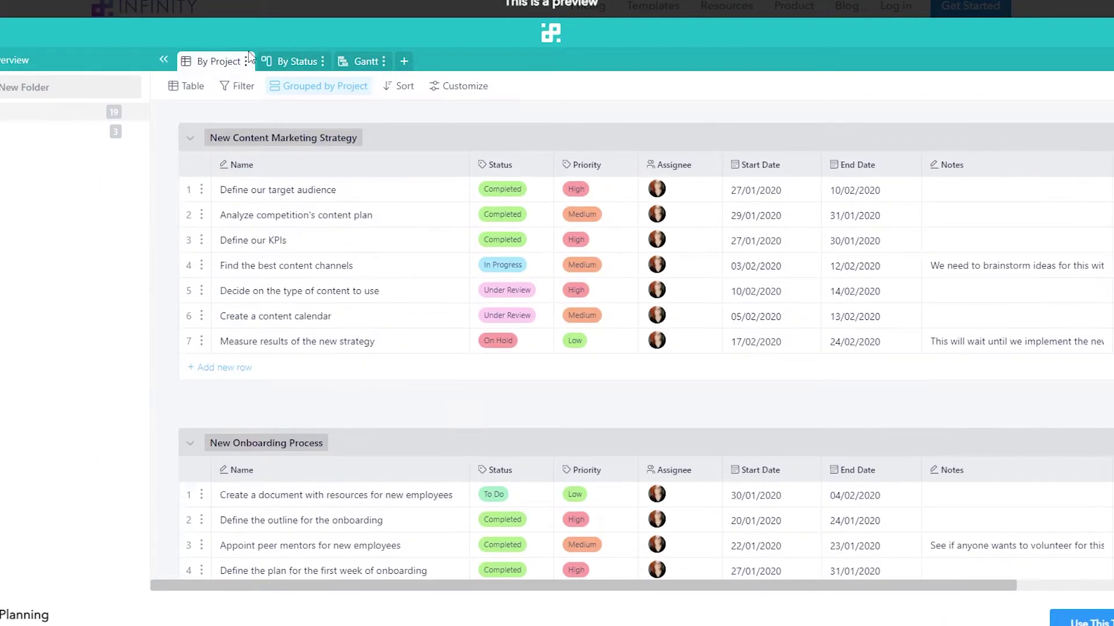
{"action": "scroll", "coordinate": [562, 238], "scroll_direction": "down", "scroll_amount": 3}
{"action": "scroll", "coordinate": [323, 430], "scroll_direction": "up", "scroll_amount": 3}
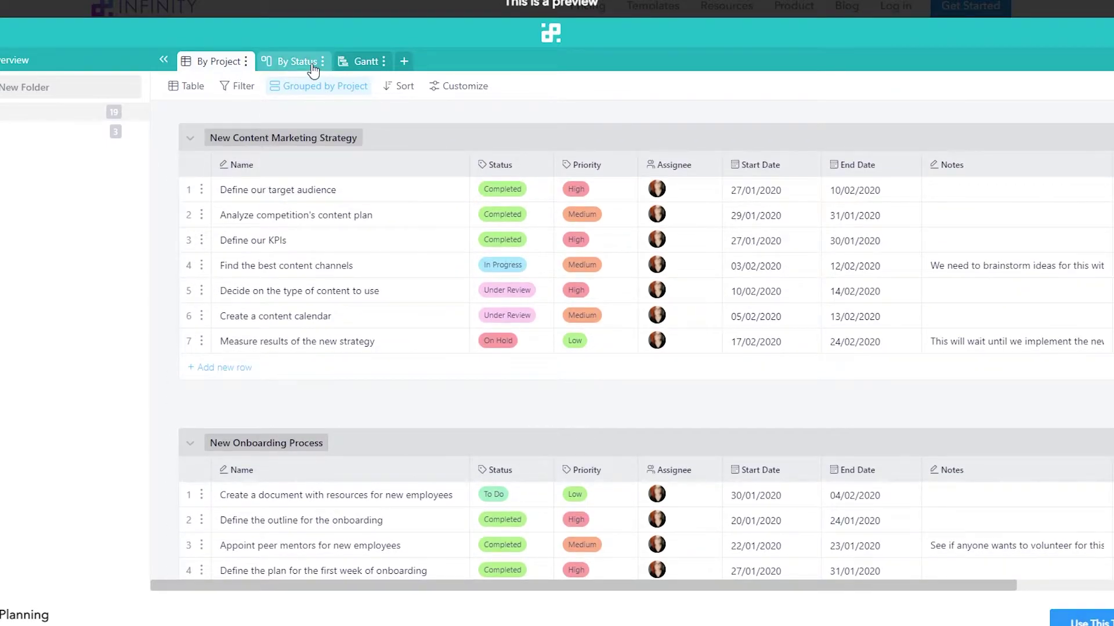
{"action": "left_click", "coordinate": [309, 65]}
{"action": "left_click", "coordinate": [362, 65]}
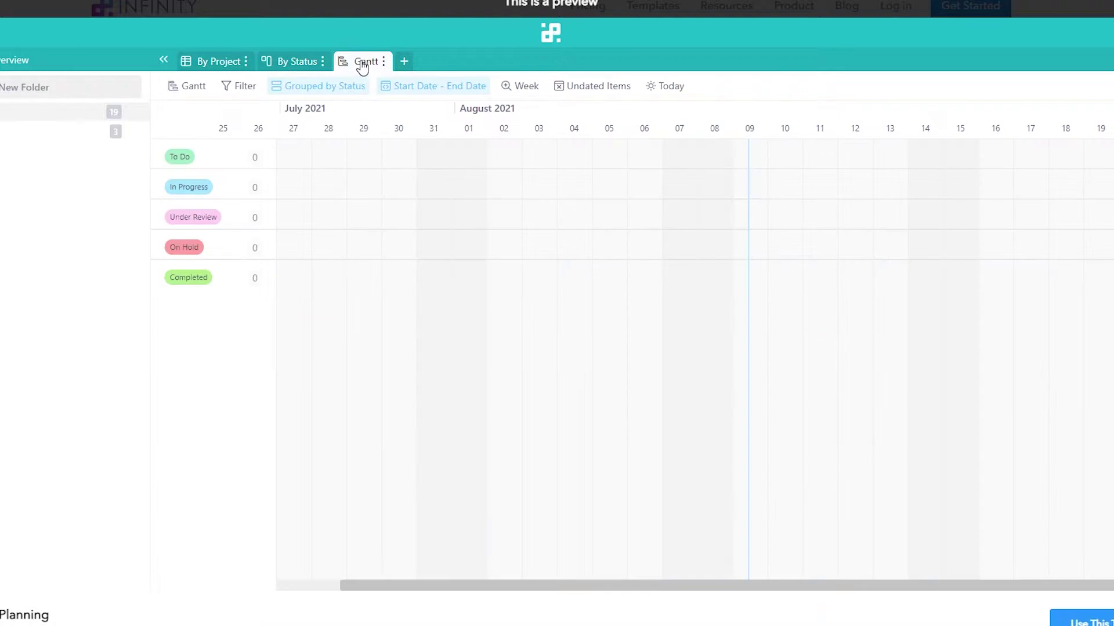
{"action": "left_click", "coordinate": [210, 62]}
{"action": "scroll", "coordinate": [267, 162], "scroll_direction": "down", "scroll_amount": 7}
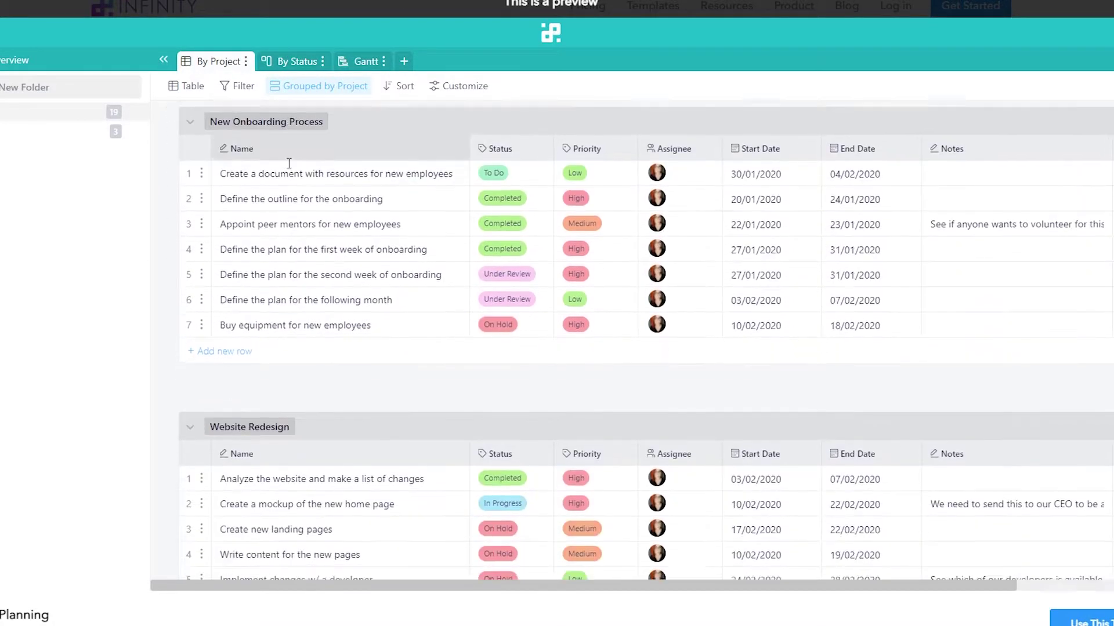
{"action": "scroll", "coordinate": [287, 166], "scroll_direction": "up", "scroll_amount": 7}
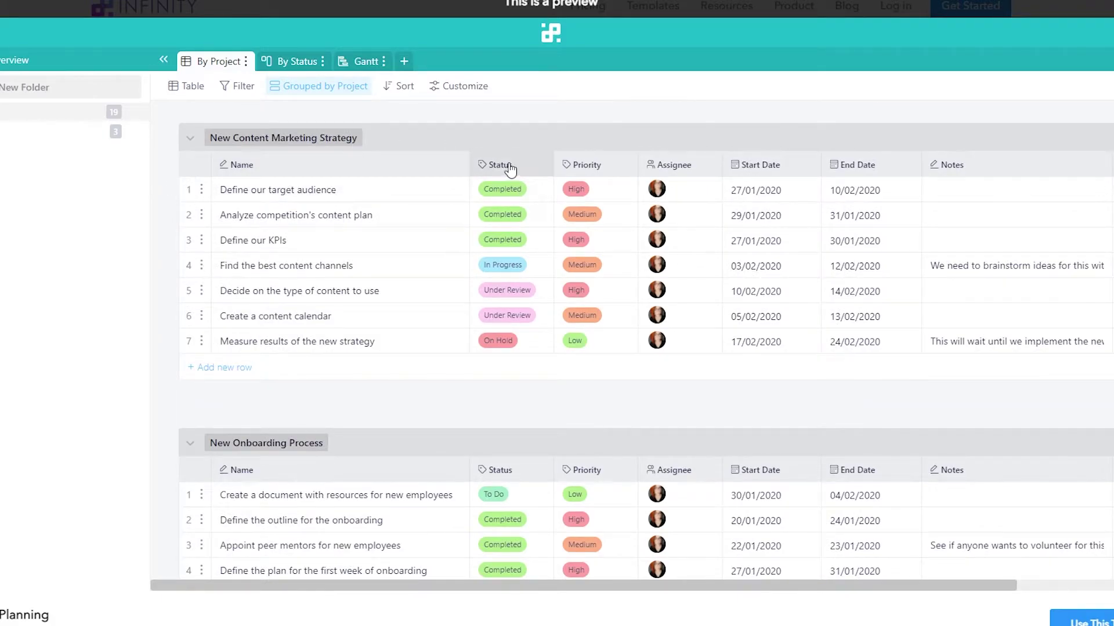
{"action": "scroll", "coordinate": [1091, 520], "scroll_direction": "down", "scroll_amount": 5}
{"action": "scroll", "coordinate": [1090, 521], "scroll_direction": "down", "scroll_amount": 3}
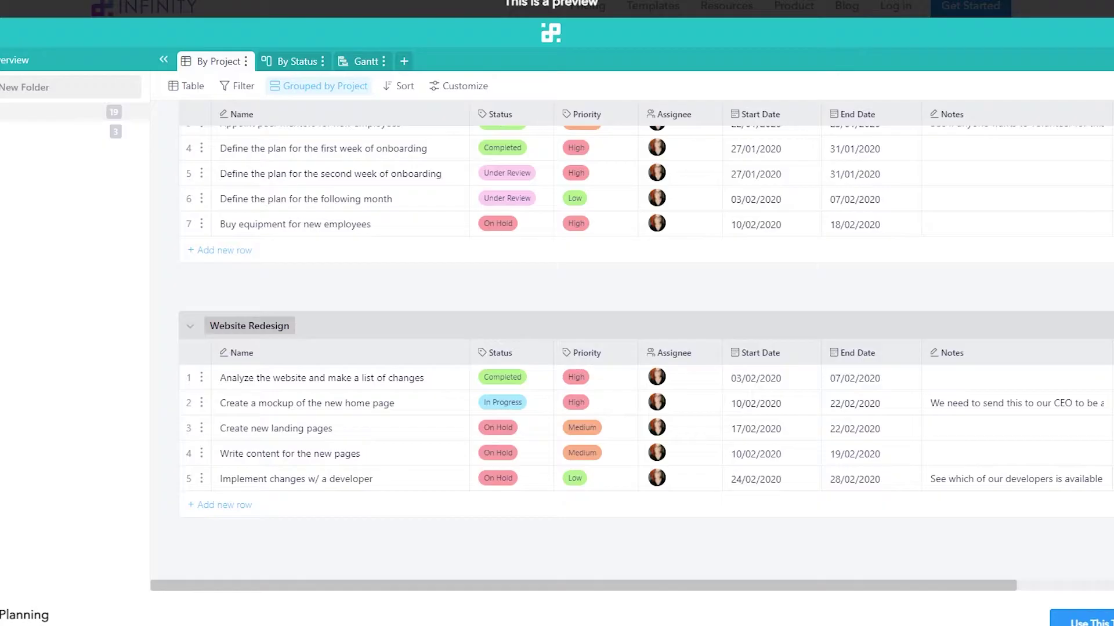
{"action": "key", "text": "Escape"}
{"action": "scroll", "coordinate": [649, 119], "scroll_direction": "up", "scroll_amount": 6}
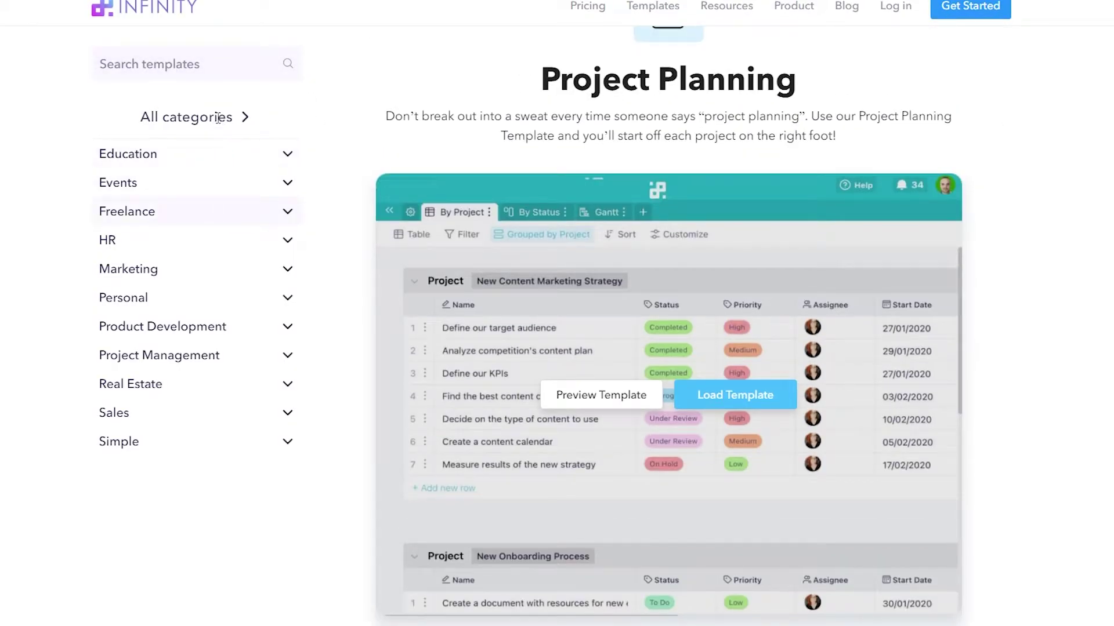
- Return to All categories and open Product Management from Frameworks, scrolling through its page
{"action": "left_click", "coordinate": [218, 117]}
{"action": "scroll", "coordinate": [383, 238], "scroll_direction": "down", "scroll_amount": 10}
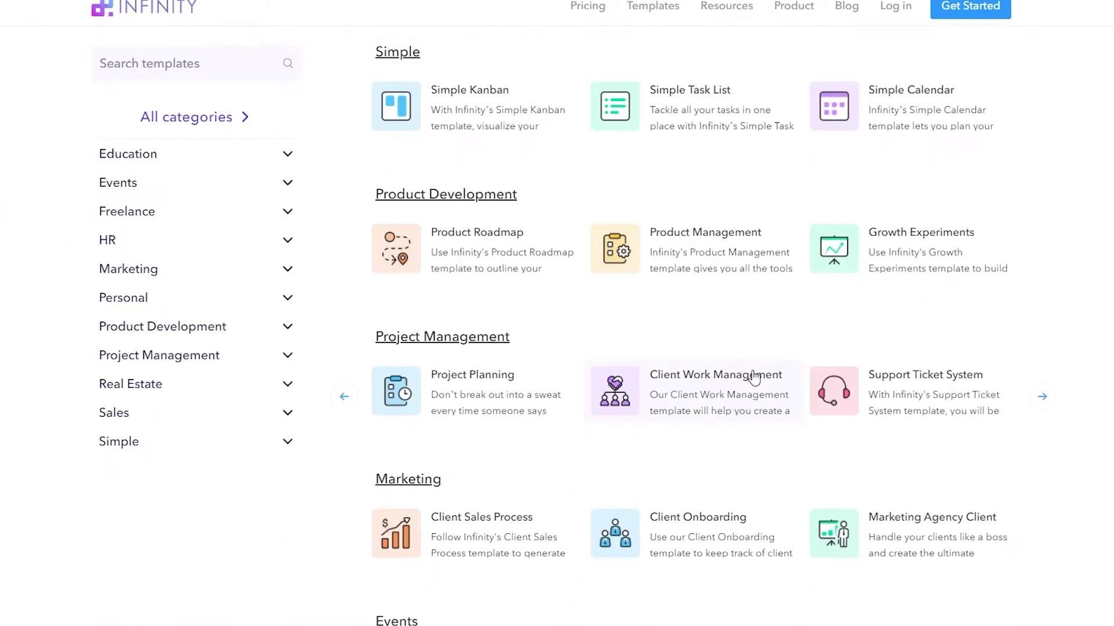
{"action": "scroll", "coordinate": [542, 236], "scroll_direction": "up", "scroll_amount": 5}
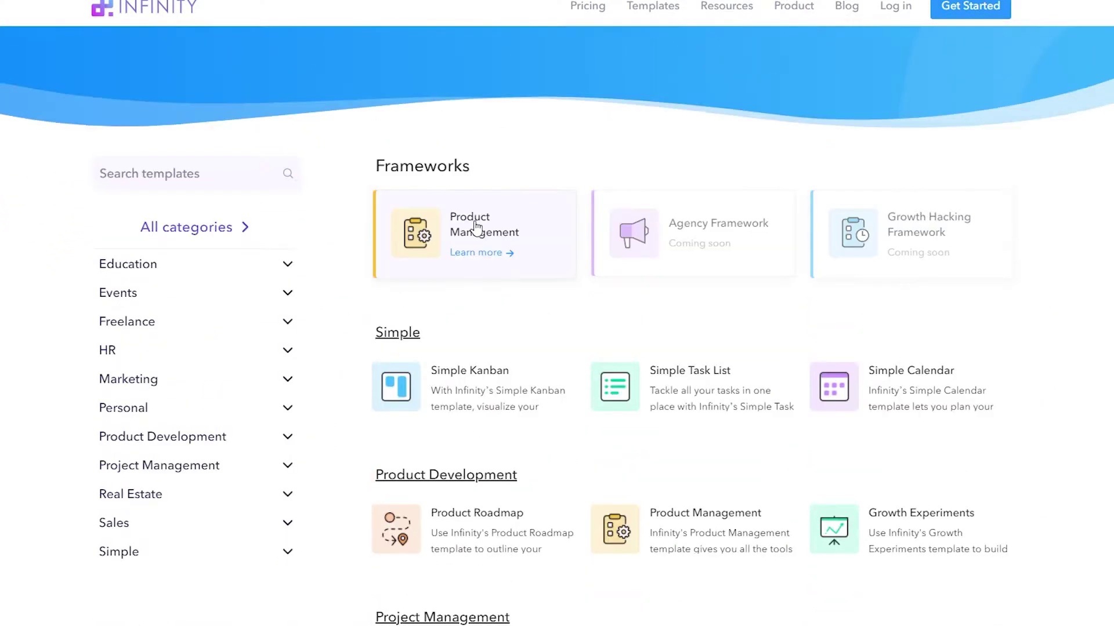
{"action": "left_click", "coordinate": [490, 253]}
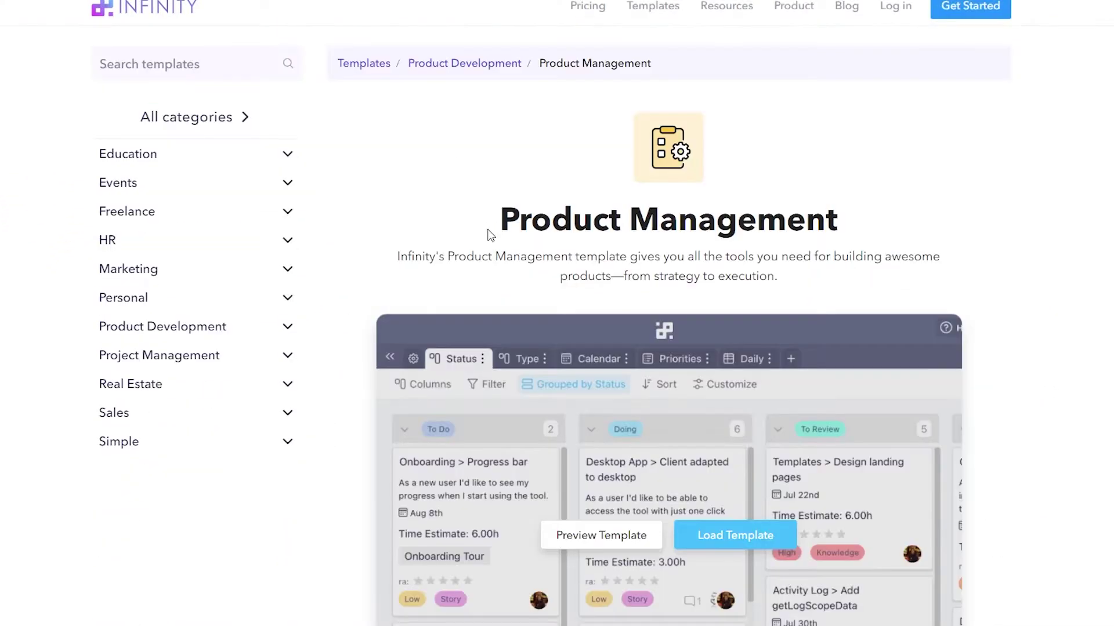
{"action": "scroll", "coordinate": [493, 259], "scroll_direction": "down", "scroll_amount": 5}
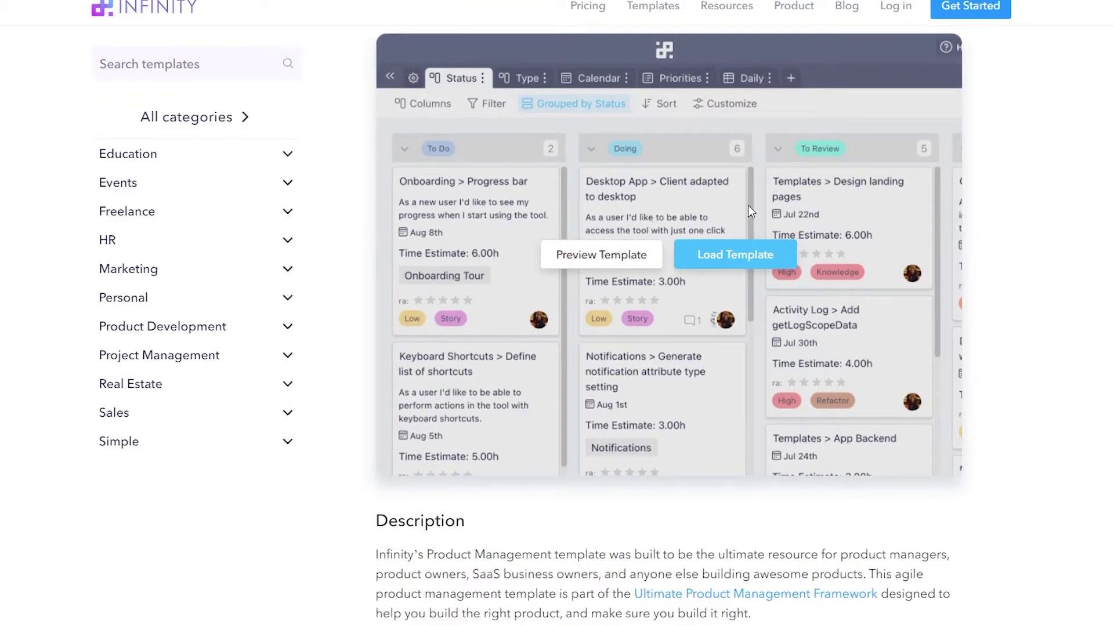
{"action": "scroll", "coordinate": [556, 212], "scroll_direction": "down", "scroll_amount": 10}
{"action": "scroll", "coordinate": [555, 240], "scroll_direction": "up", "scroll_amount": 6}
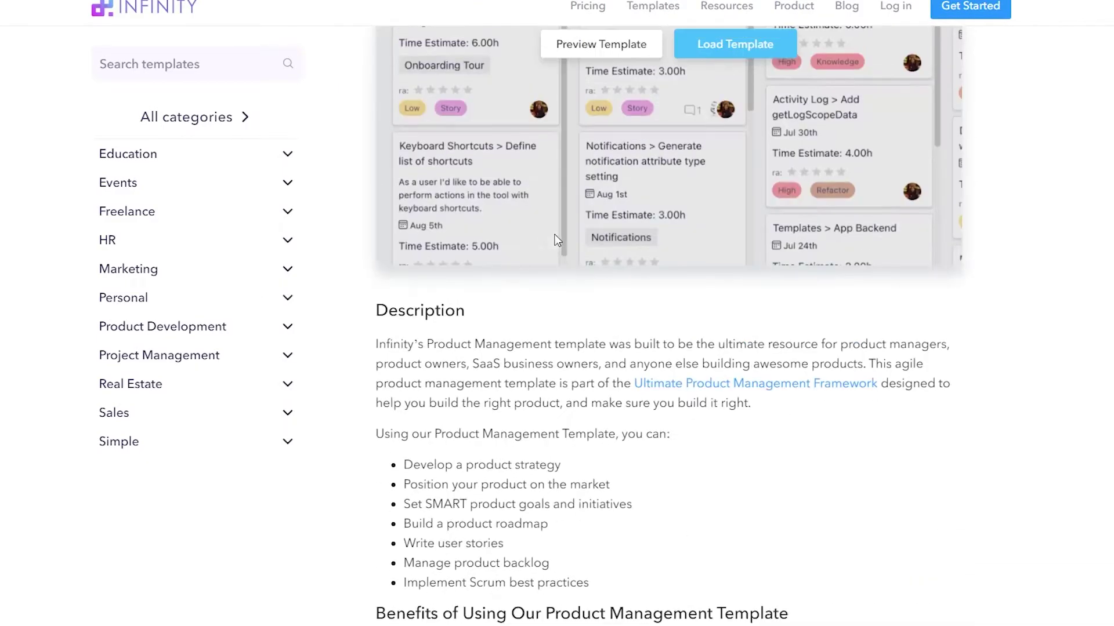
{"action": "scroll", "coordinate": [555, 240], "scroll_direction": "up", "scroll_amount": 5}
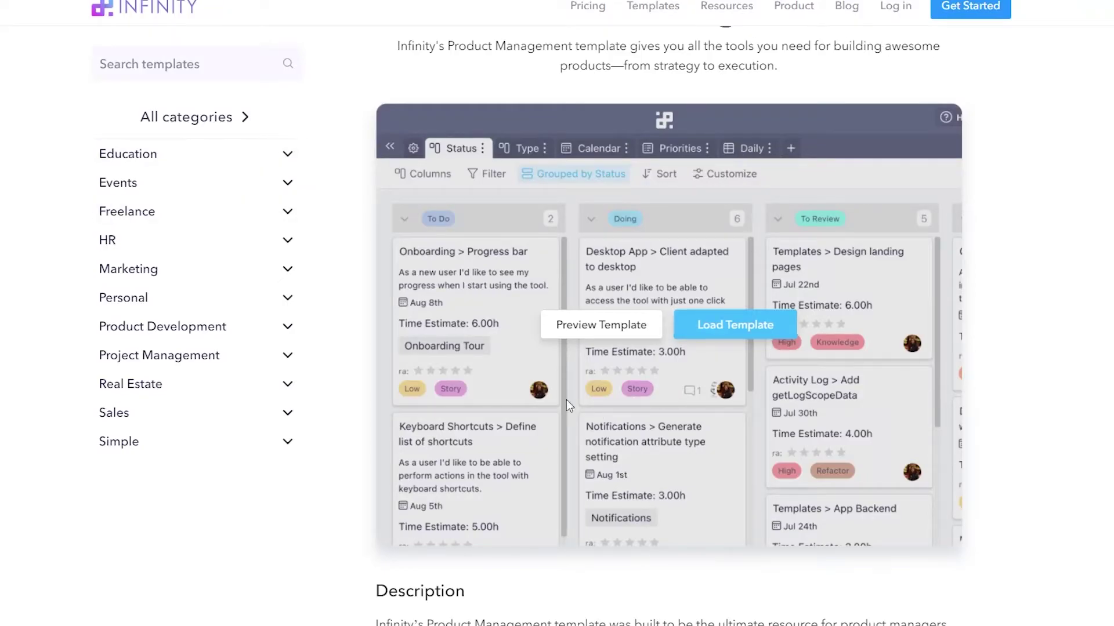
{"action": "left_click", "coordinate": [600, 336]}
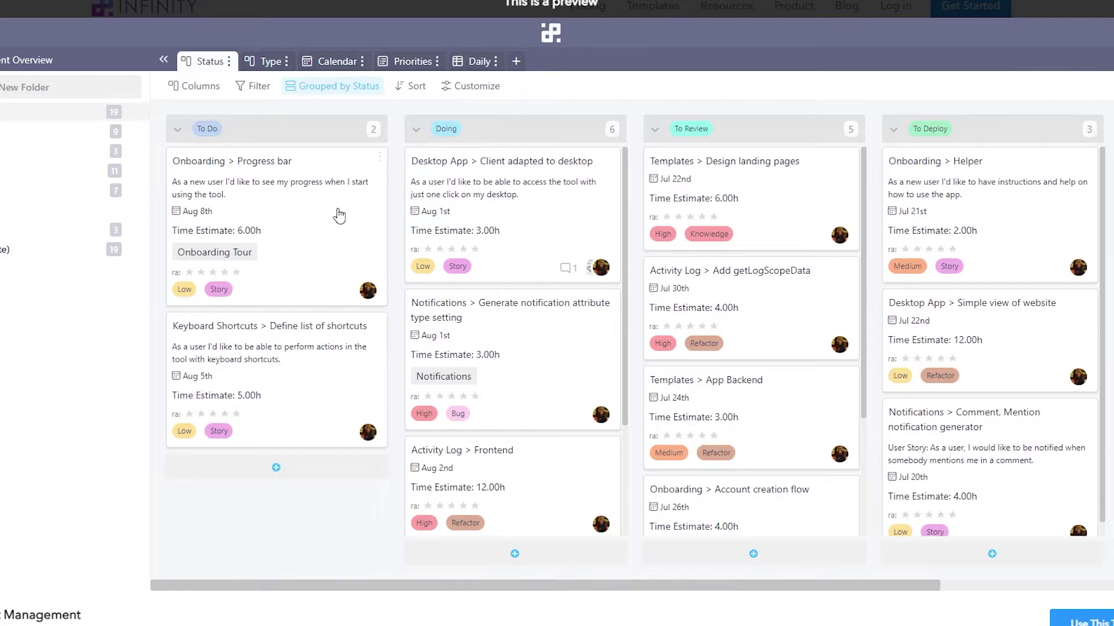
{"action": "scroll", "coordinate": [497, 336], "scroll_direction": "down", "scroll_amount": 9}
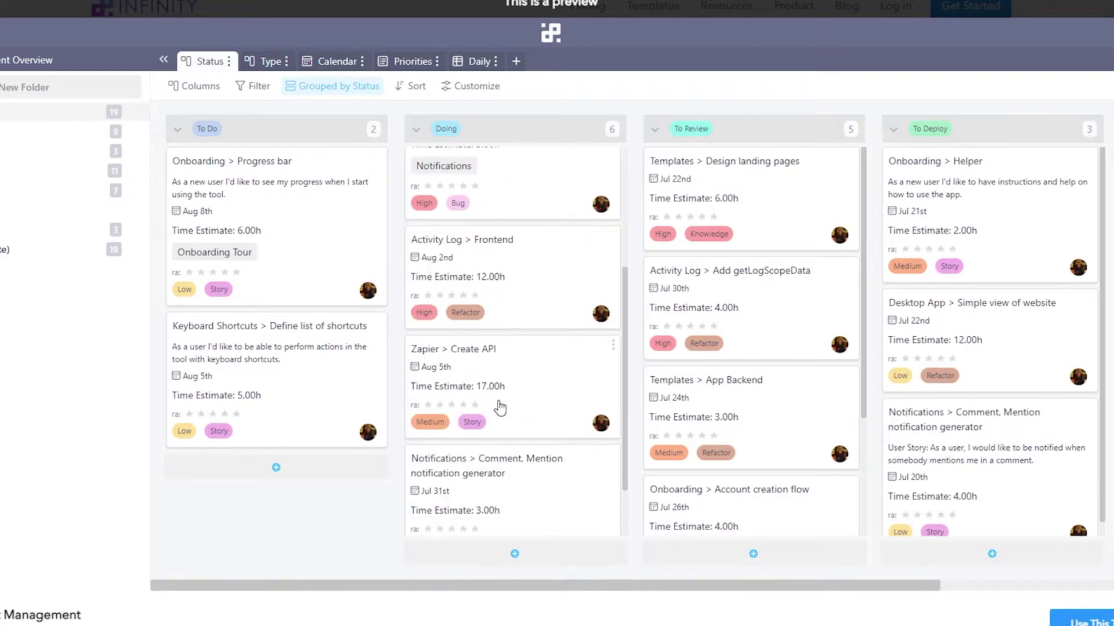
{"action": "scroll", "coordinate": [493, 383], "scroll_direction": "up", "scroll_amount": 9}
{"action": "scroll", "coordinate": [481, 168], "scroll_direction": "down", "scroll_amount": 5}
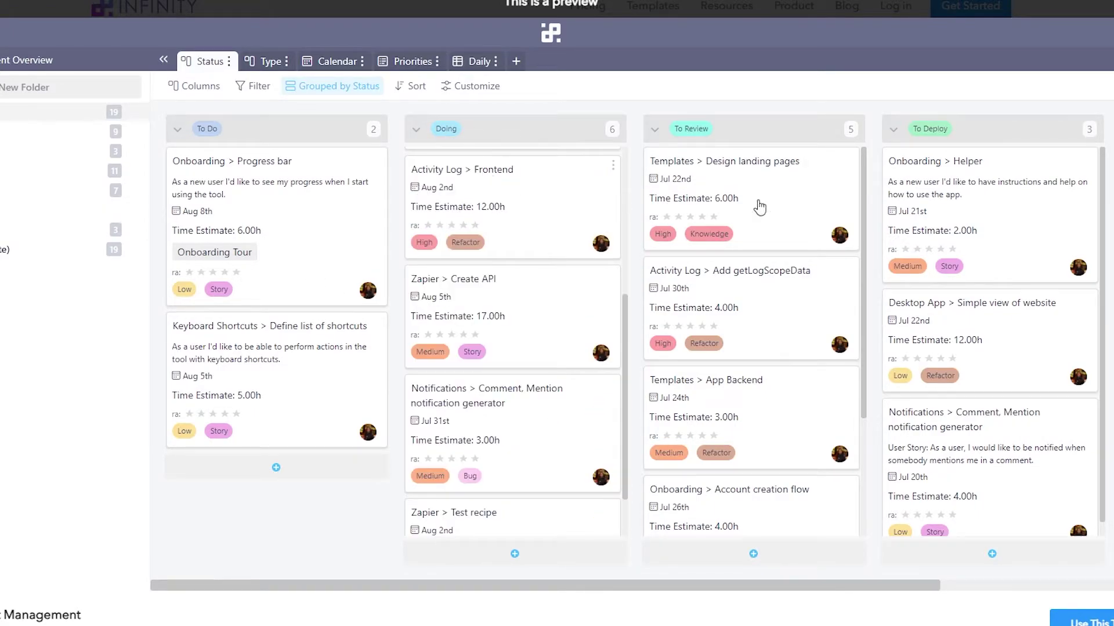
{"action": "scroll", "coordinate": [754, 261], "scroll_direction": "down", "scroll_amount": 3}
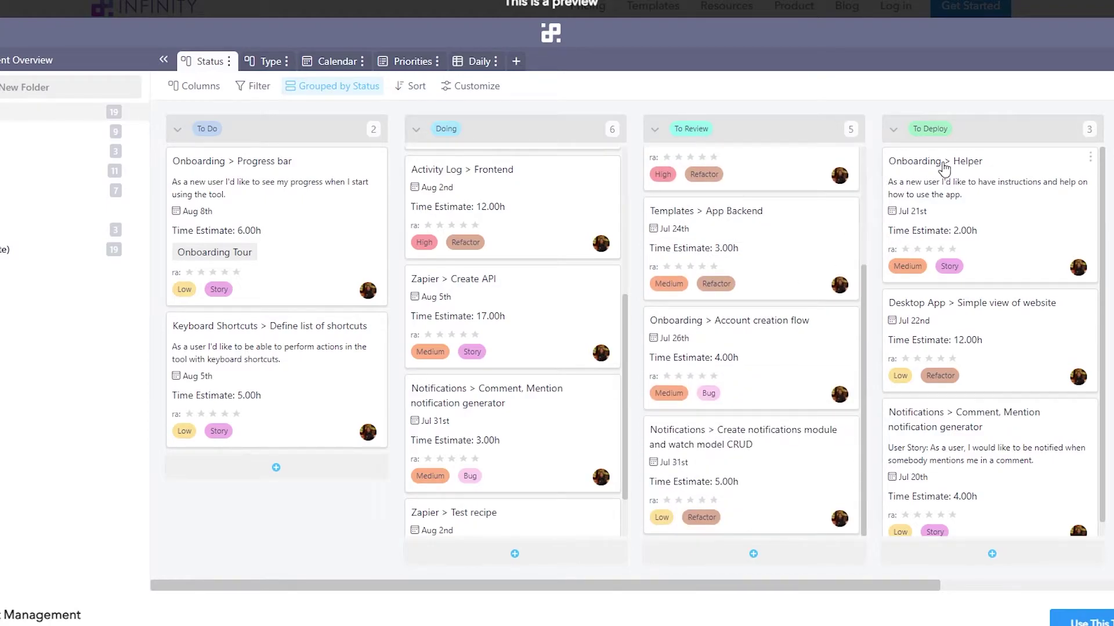
{"action": "left_click_drag", "start_coordinate": [583, 595], "coordinate": [569, 560]}
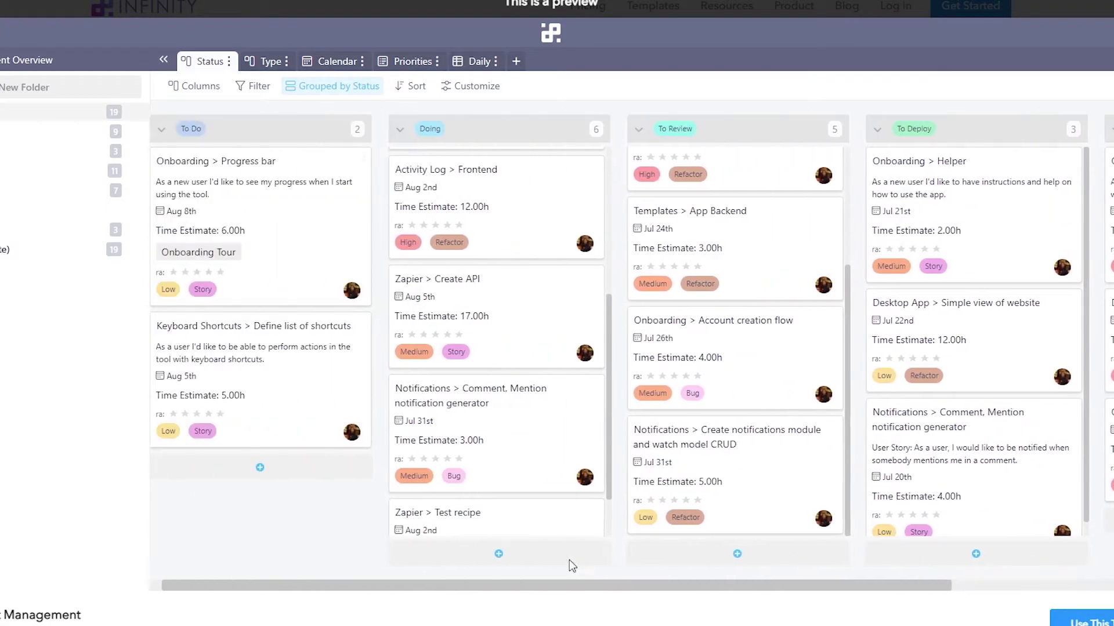
- Group the tasks by Type, then view them on the July 2019 month calendar
{"action": "left_click", "coordinate": [263, 62]}
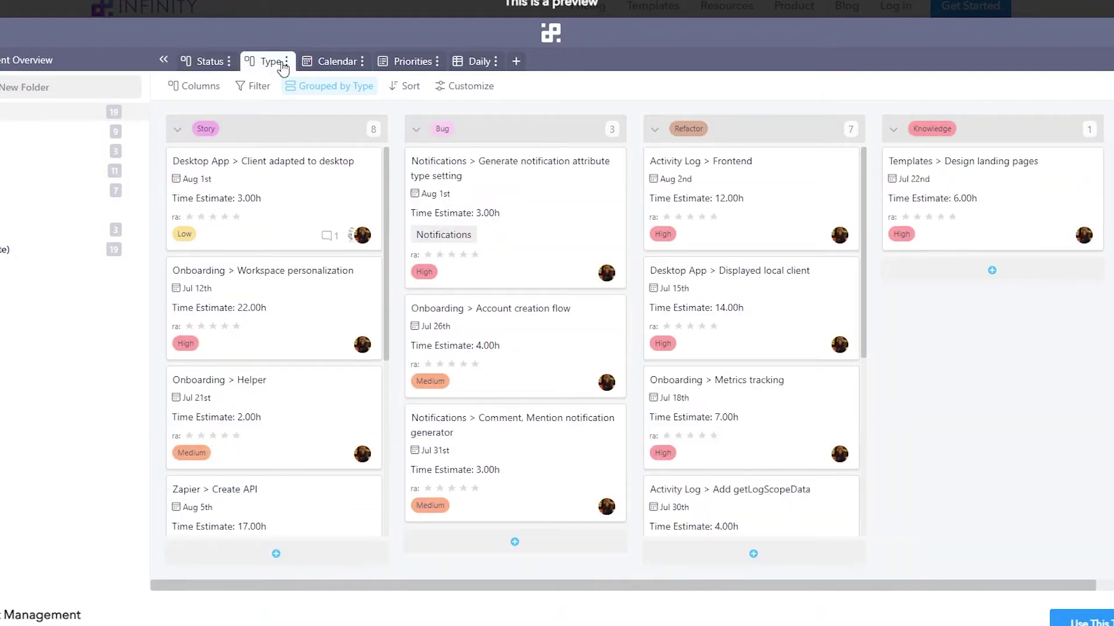
{"action": "left_click", "coordinate": [338, 62]}
{"action": "scroll", "coordinate": [582, 329], "scroll_direction": "down", "scroll_amount": 5}
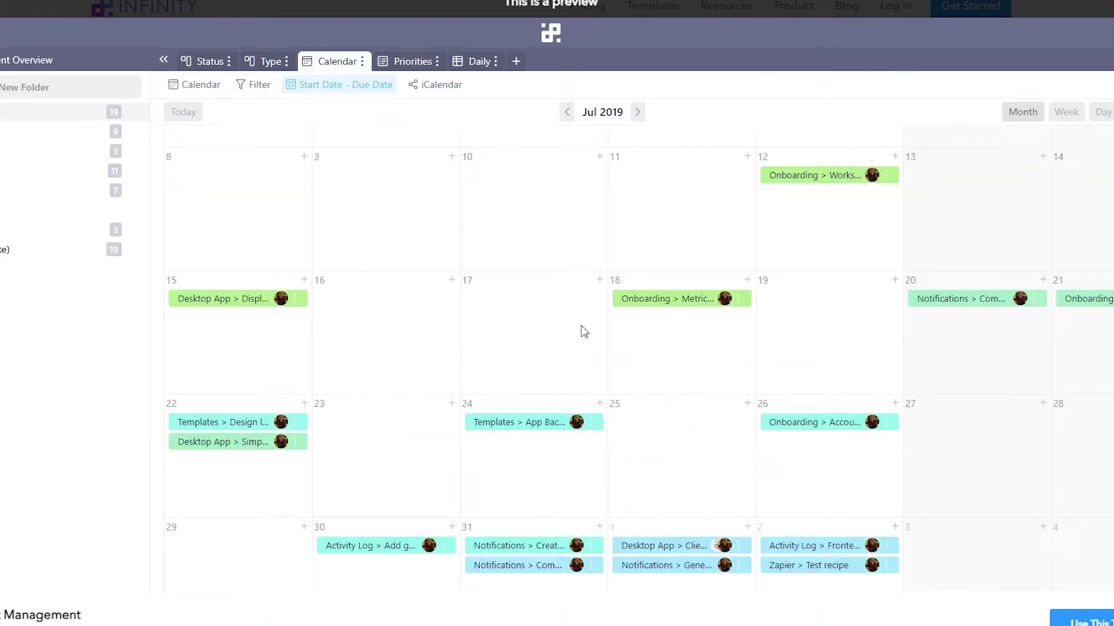
{"action": "scroll", "coordinate": [585, 331], "scroll_direction": "up", "scroll_amount": 3}
{"action": "scroll", "coordinate": [583, 341], "scroll_direction": "up", "scroll_amount": 3}
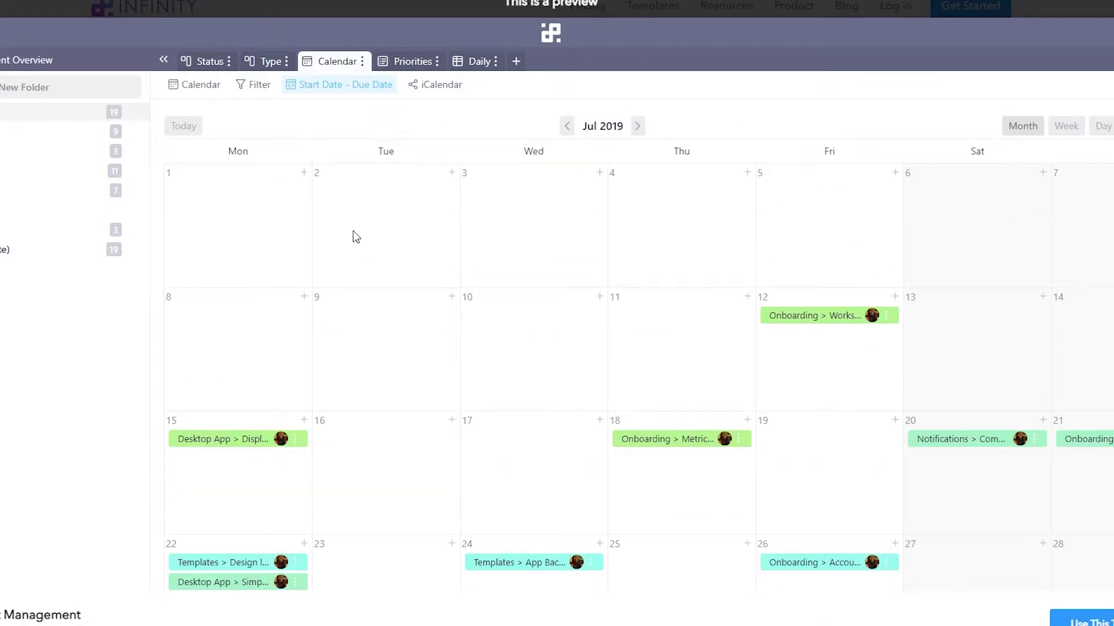
{"action": "scroll", "coordinate": [795, 192], "scroll_direction": "down", "scroll_amount": 4}
{"action": "scroll", "coordinate": [527, 291], "scroll_direction": "up", "scroll_amount": 2}
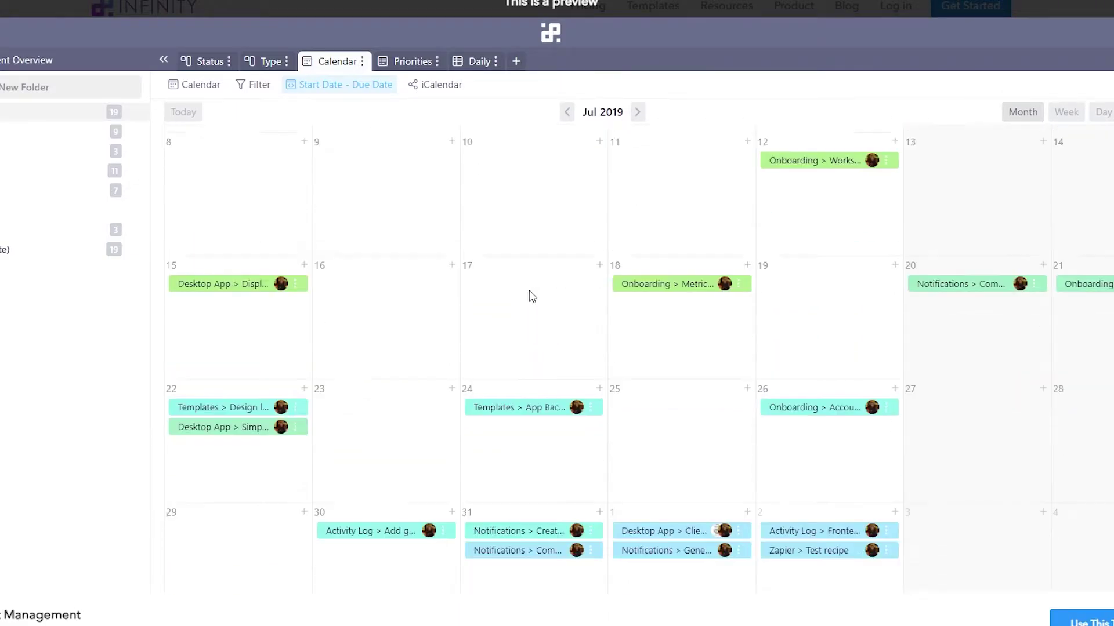
{"action": "scroll", "coordinate": [517, 238], "scroll_direction": "down", "scroll_amount": 2}
- List the tasks in High, Medium and Low priority groups and scroll through each group
{"action": "scroll", "coordinate": [517, 238], "scroll_direction": "up", "scroll_amount": 2}
{"action": "left_click", "coordinate": [412, 62]}
{"action": "scroll", "coordinate": [504, 298], "scroll_direction": "down", "scroll_amount": 1}
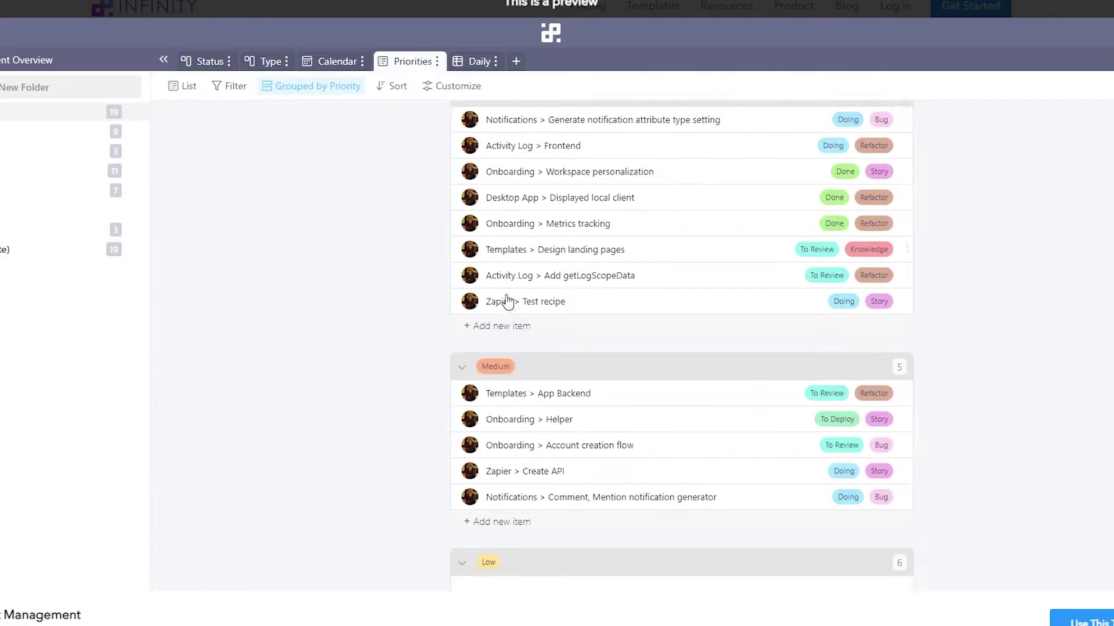
{"action": "scroll", "coordinate": [531, 383], "scroll_direction": "up", "scroll_amount": 1}
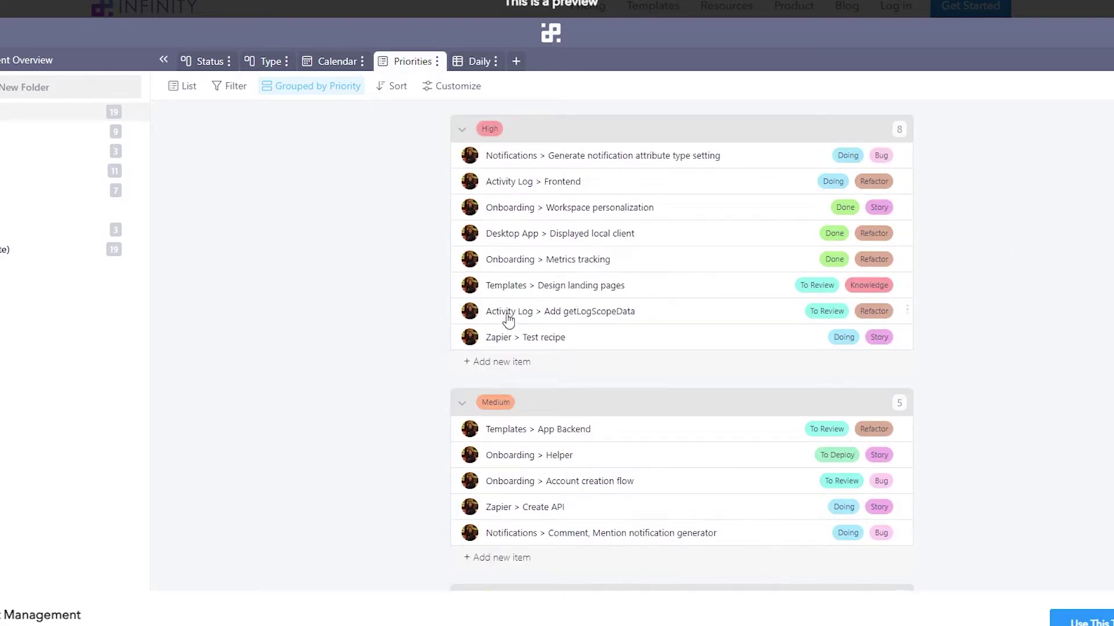
{"action": "scroll", "coordinate": [451, 283], "scroll_direction": "down", "scroll_amount": 1}
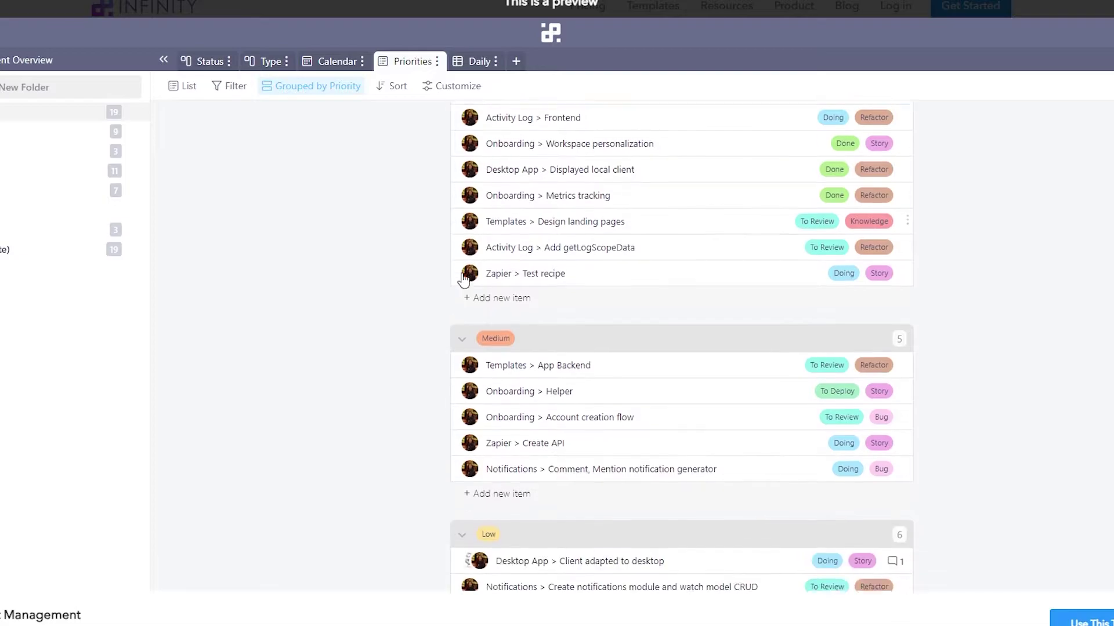
{"action": "scroll", "coordinate": [464, 279], "scroll_direction": "up", "scroll_amount": 1}
{"action": "scroll", "coordinate": [503, 139], "scroll_direction": "down", "scroll_amount": 2}
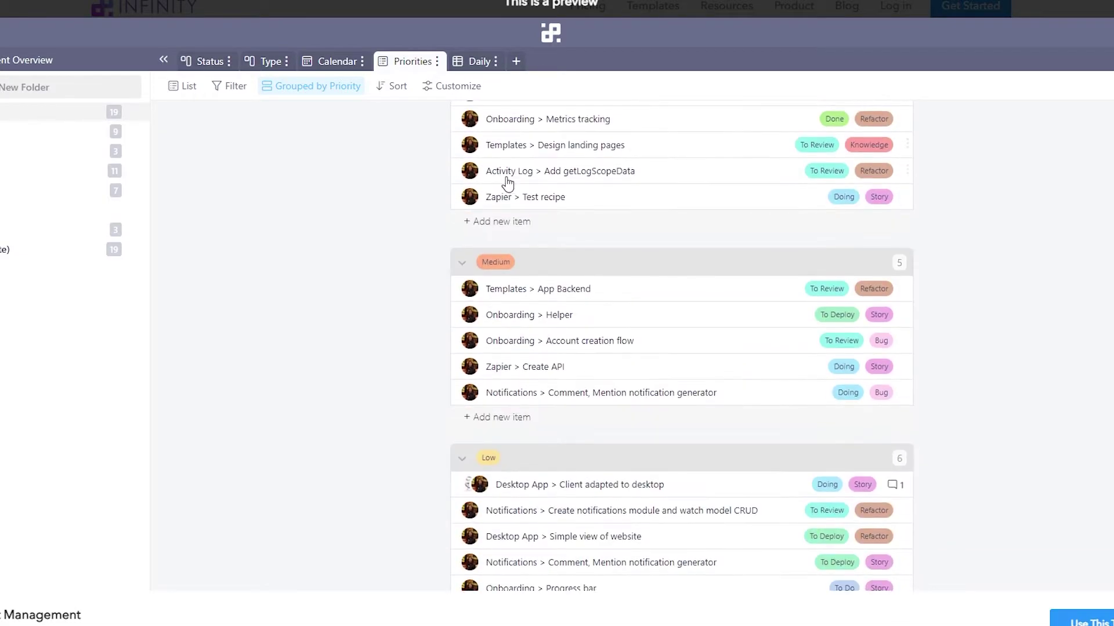
{"action": "scroll", "coordinate": [493, 174], "scroll_direction": "up", "scroll_amount": 2}
{"action": "scroll", "coordinate": [484, 148], "scroll_direction": "down", "scroll_amount": 2}
{"action": "scroll", "coordinate": [484, 148], "scroll_direction": "down", "scroll_amount": 1}
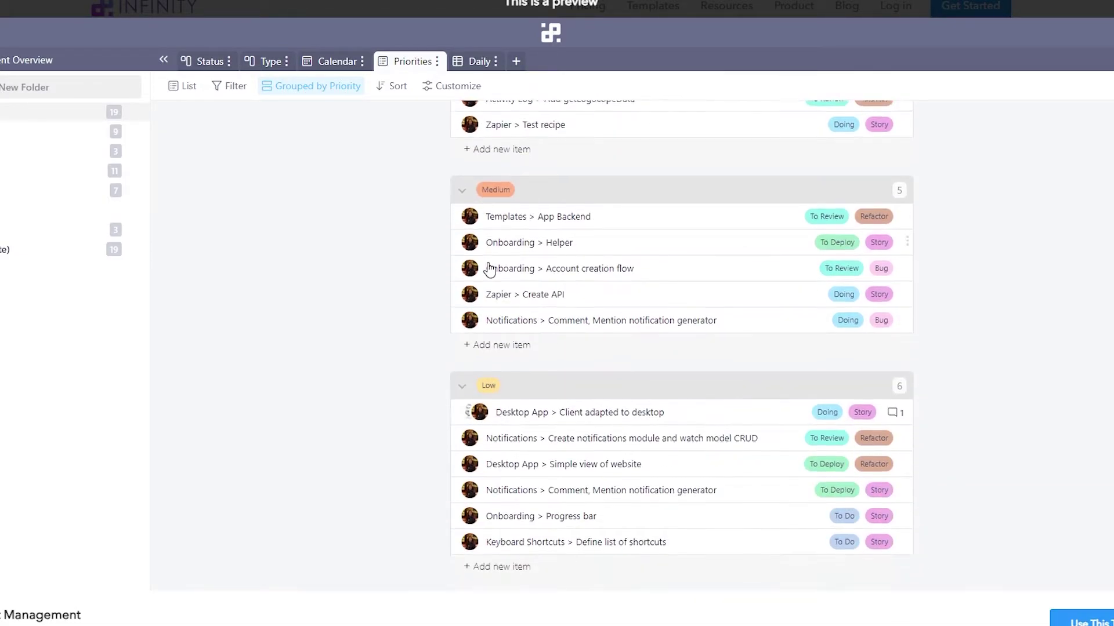
{"action": "scroll", "coordinate": [512, 529], "scroll_direction": "up", "scroll_amount": 3}
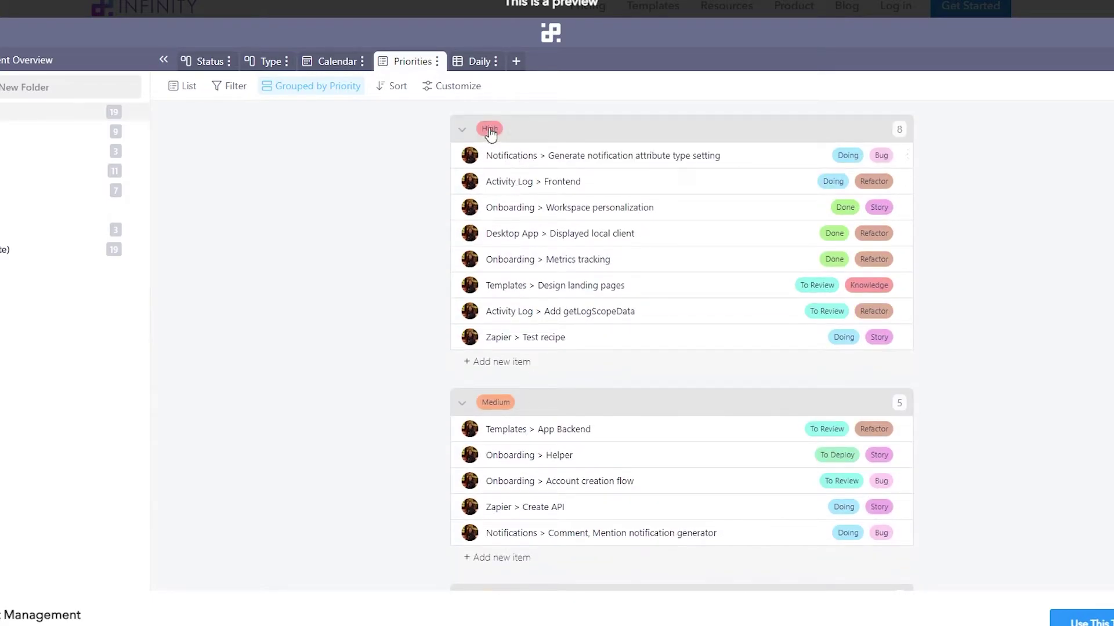
{"action": "scroll", "coordinate": [497, 351], "scroll_direction": "down", "scroll_amount": 2}
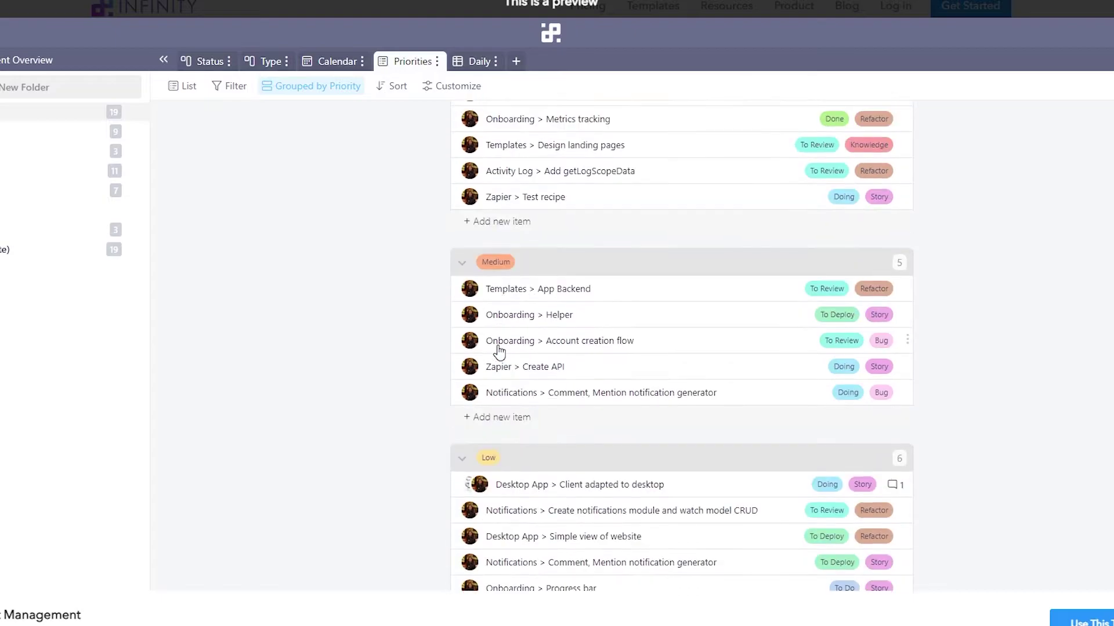
{"action": "scroll", "coordinate": [500, 300], "scroll_direction": "down", "scroll_amount": 1}
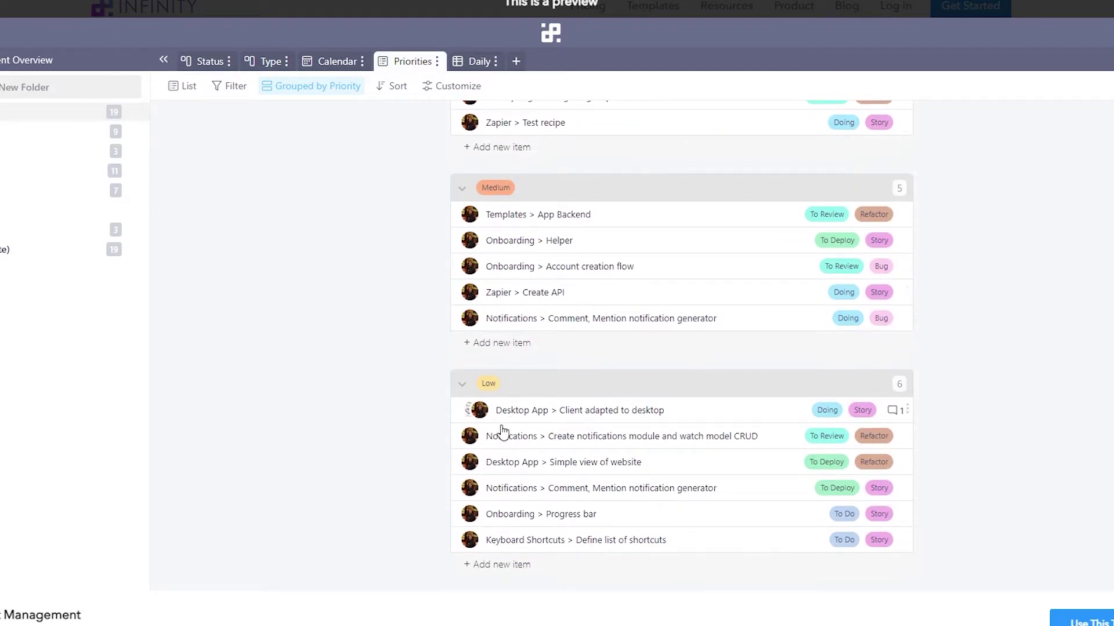
{"action": "scroll", "coordinate": [512, 560], "scroll_direction": "up", "scroll_amount": 2}
{"action": "scroll", "coordinate": [511, 560], "scroll_direction": "up", "scroll_amount": 1}
- Switch back to the Status board and scroll across its To Do, Doing, To Review and To Deploy columns
{"action": "left_click", "coordinate": [202, 61]}
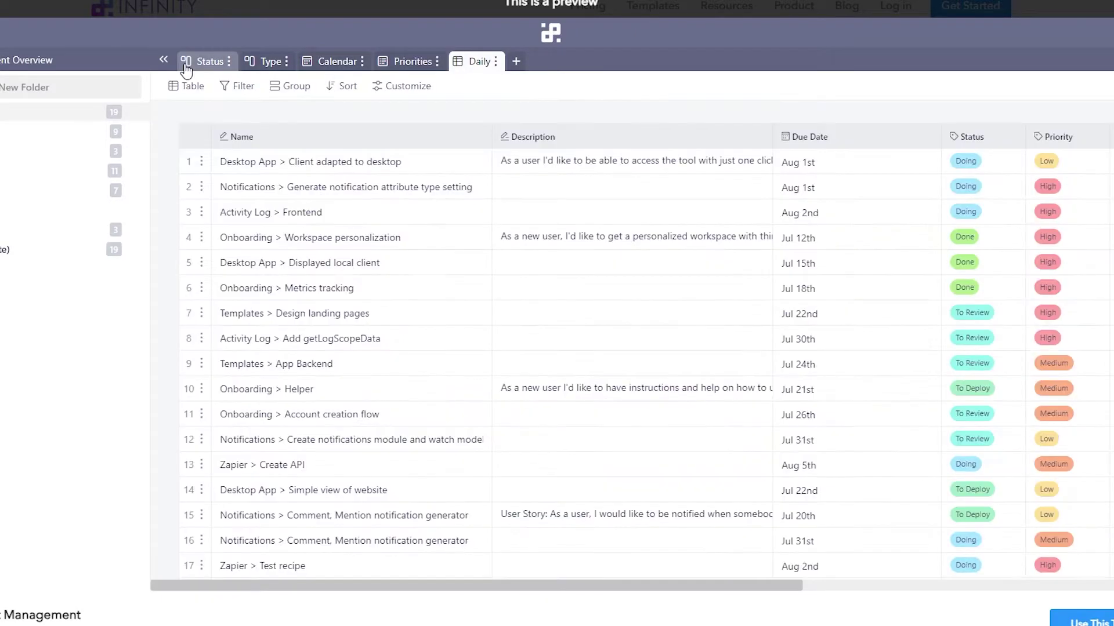
{"action": "scroll", "coordinate": [534, 435], "scroll_direction": "down", "scroll_amount": 3}
{"action": "scroll", "coordinate": [838, 385], "scroll_direction": "down", "scroll_amount": 2}
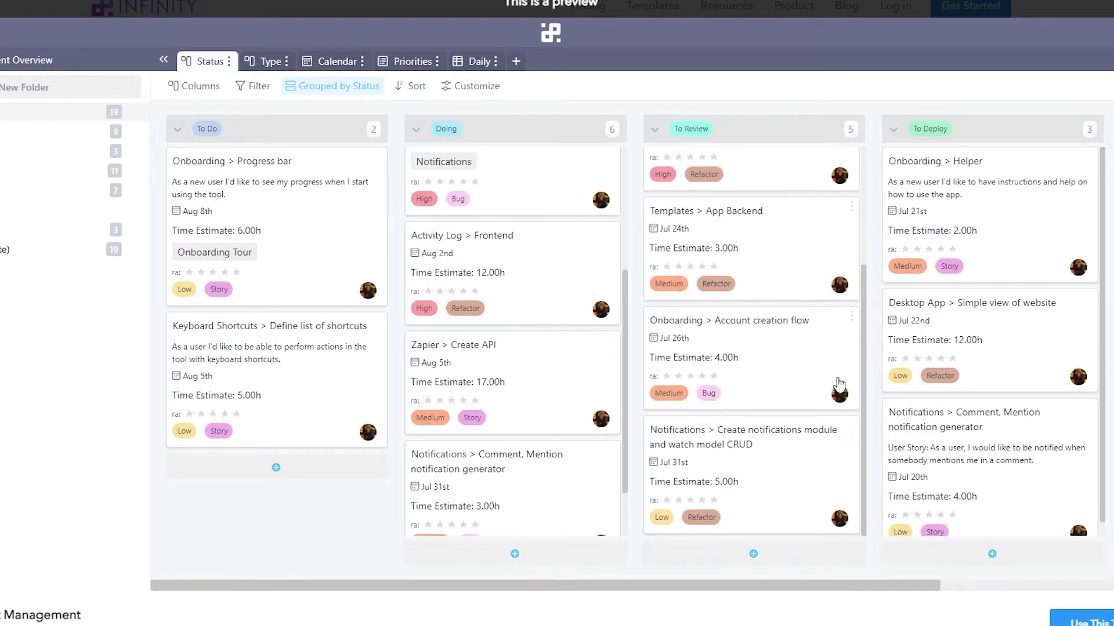
{"action": "scroll", "coordinate": [562, 334], "scroll_direction": "down", "scroll_amount": 1}
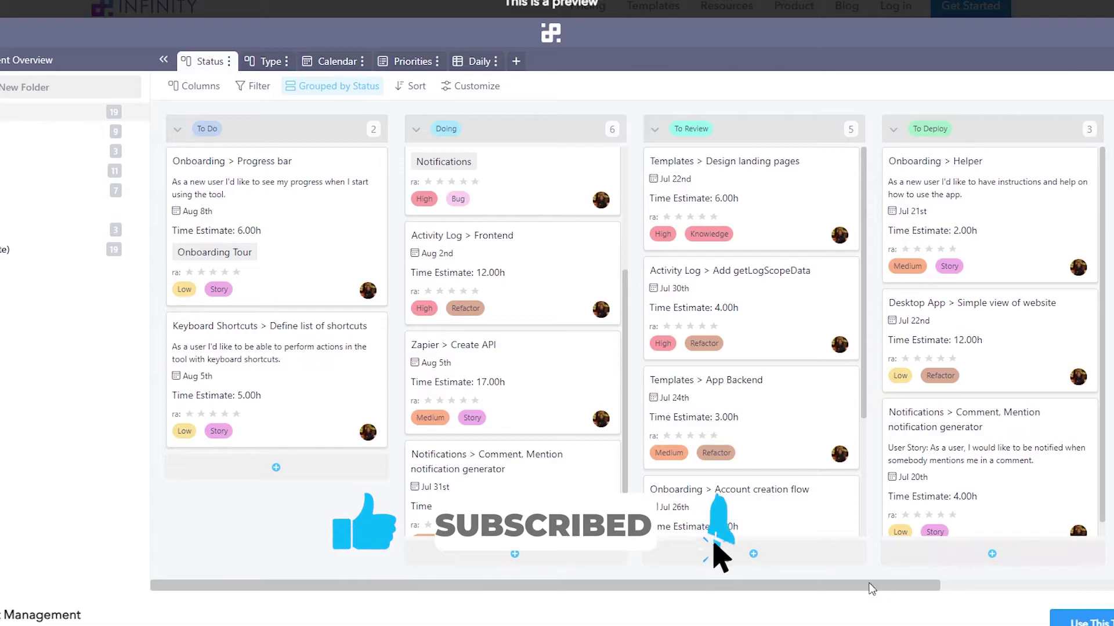
{"action": "scroll", "coordinate": [630, 571], "scroll_direction": "right", "scroll_amount": 5}
{"action": "scroll", "coordinate": [626, 573], "scroll_direction": "left", "scroll_amount": 5}
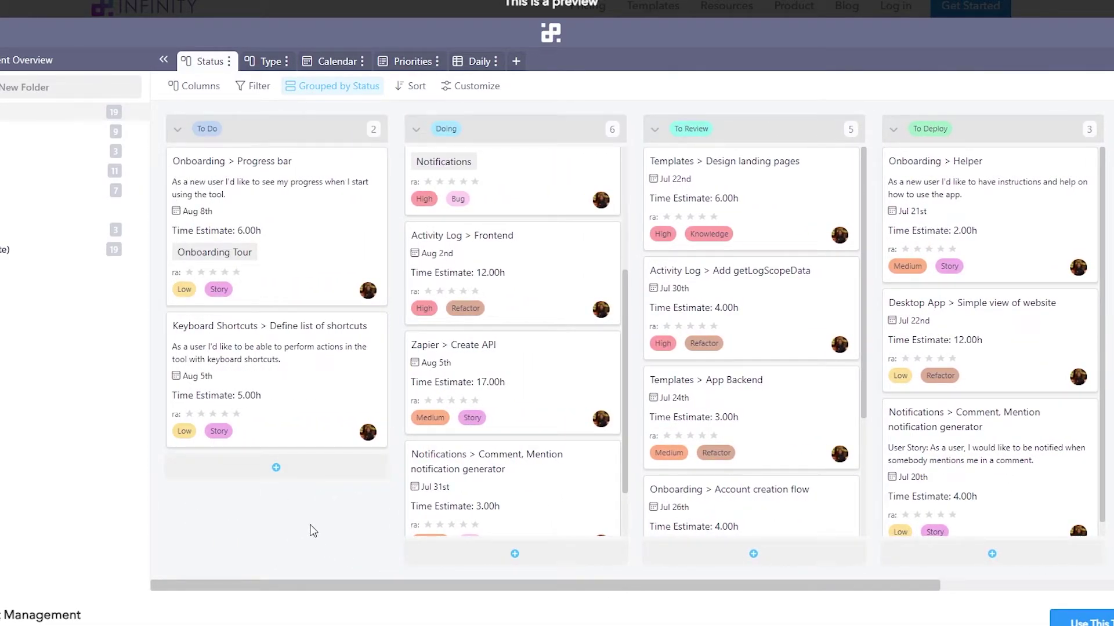
{"action": "scroll", "coordinate": [845, 385], "scroll_direction": "down", "scroll_amount": 3}
{"action": "scroll", "coordinate": [993, 302], "scroll_direction": "down", "scroll_amount": 1}
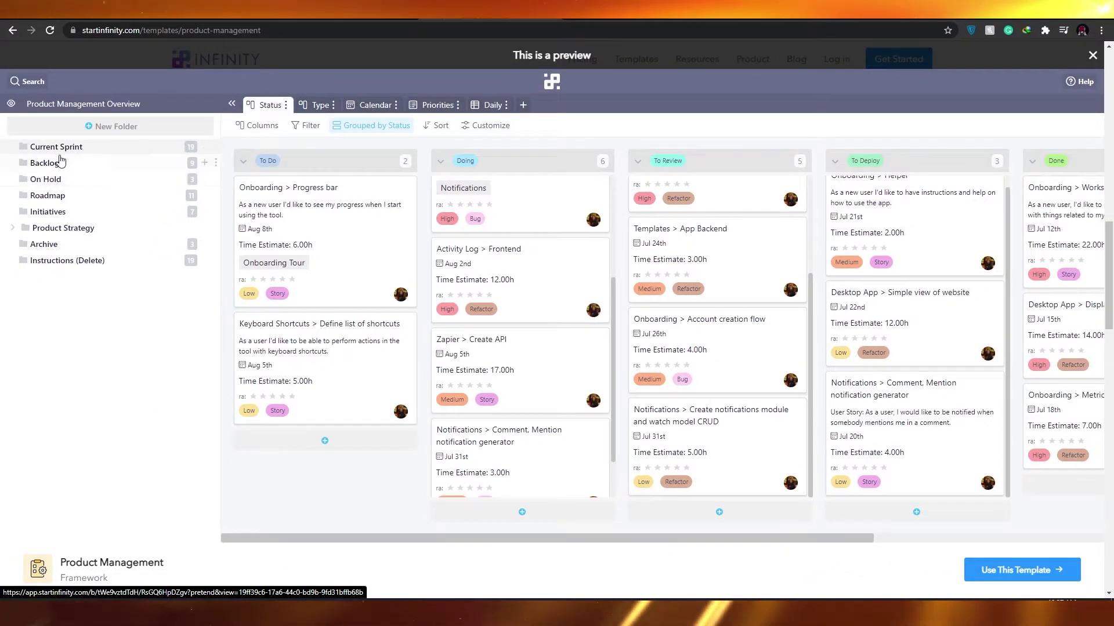
{"action": "left_click", "coordinate": [67, 195]}
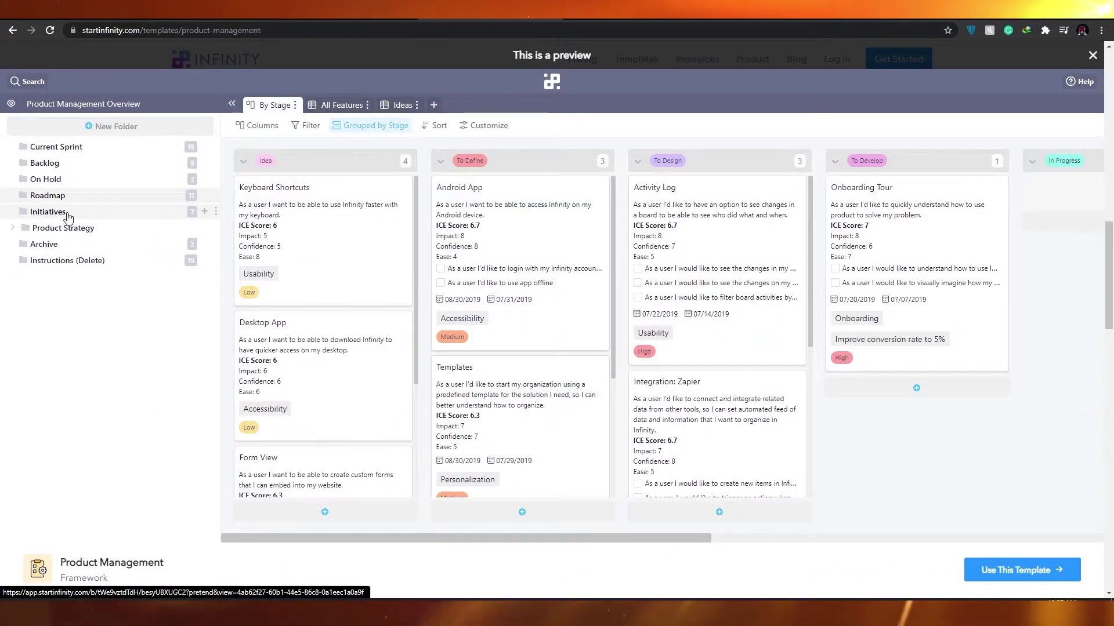
{"action": "left_click", "coordinate": [67, 212]}
{"action": "left_click", "coordinate": [65, 244]}
{"action": "left_click", "coordinate": [66, 263]}
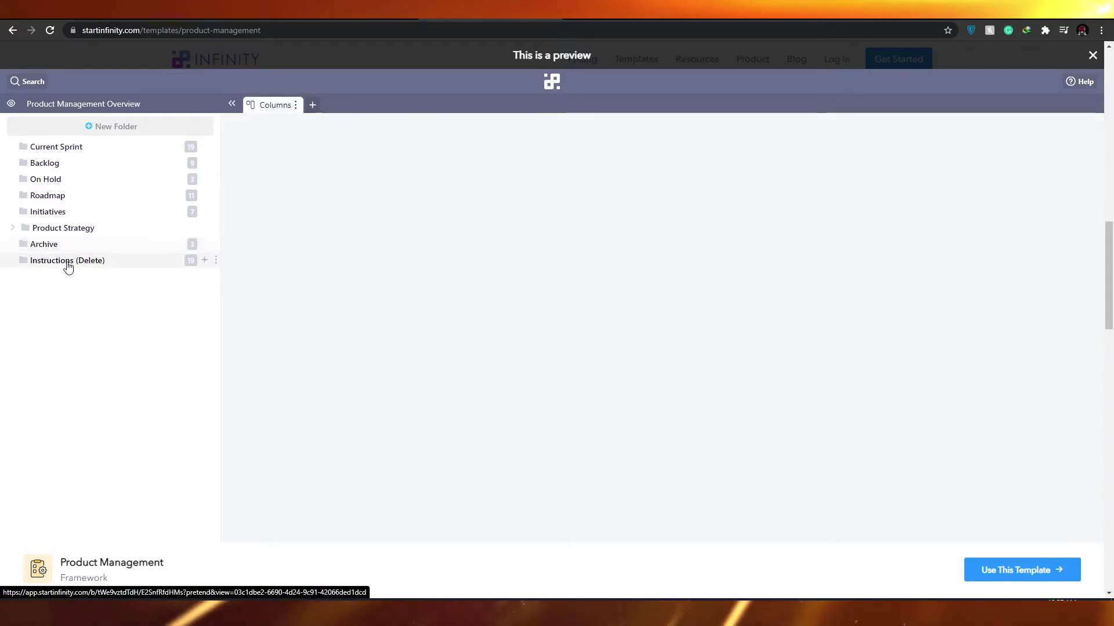
{"action": "left_click", "coordinate": [78, 153]}
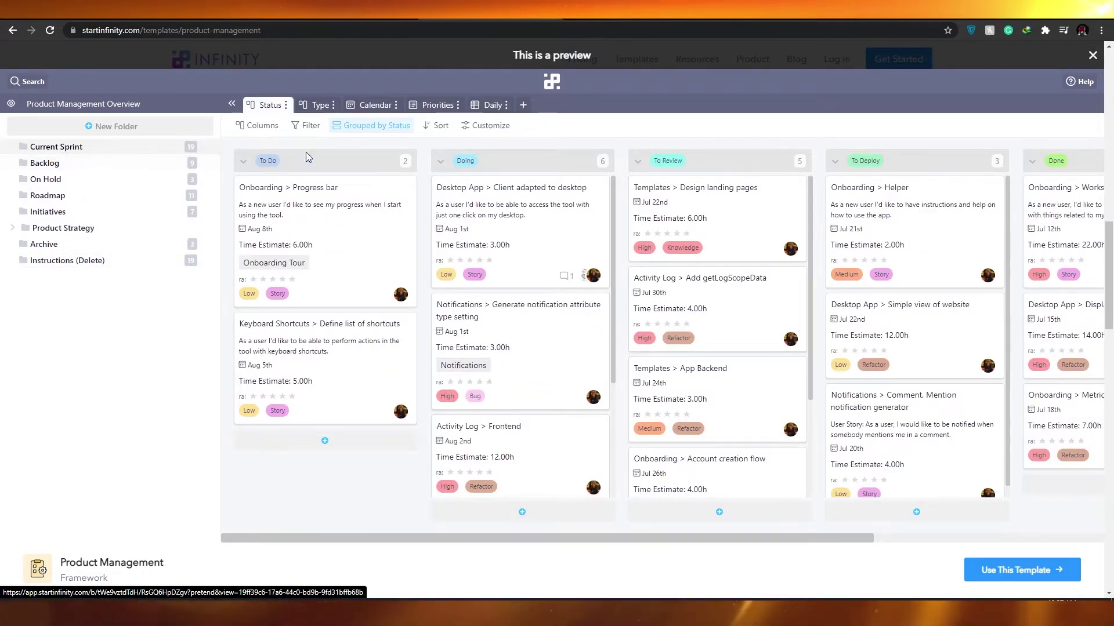
{"action": "left_click_drag", "start_coordinate": [393, 540], "coordinate": [294, 518]}
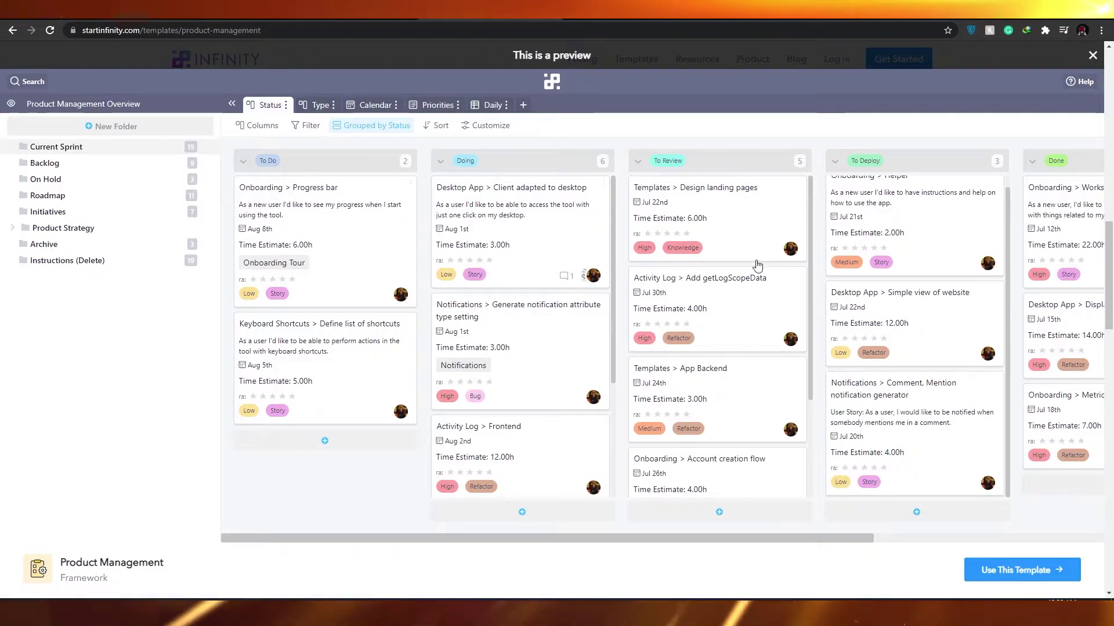
{"action": "scroll", "coordinate": [763, 313], "scroll_direction": "down", "scroll_amount": 3}
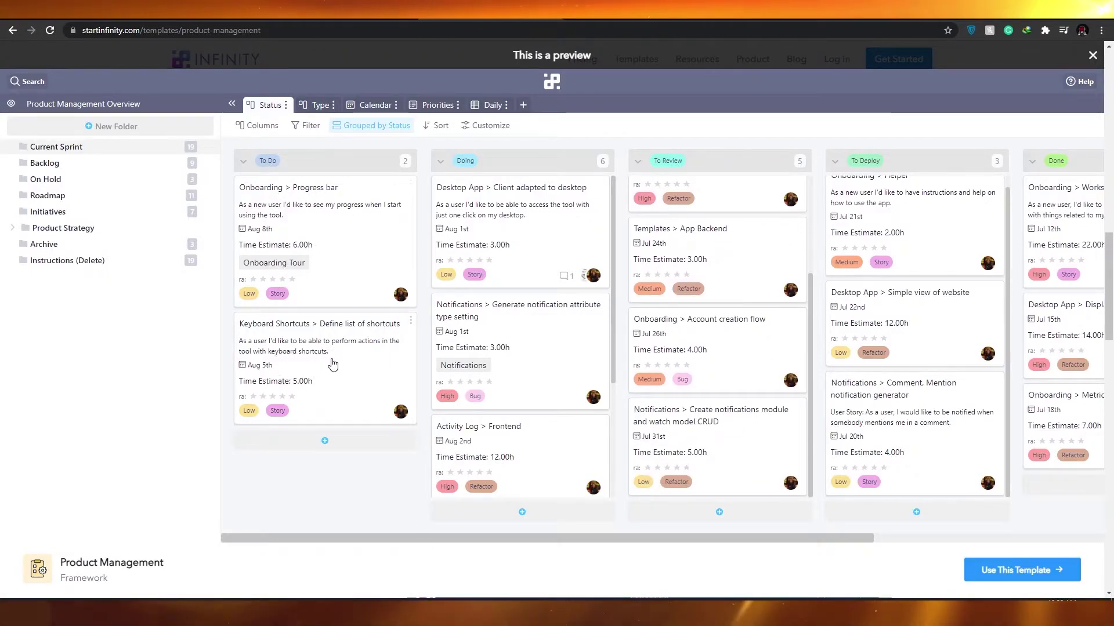
{"action": "scroll", "coordinate": [472, 318], "scroll_direction": "down", "scroll_amount": 3}
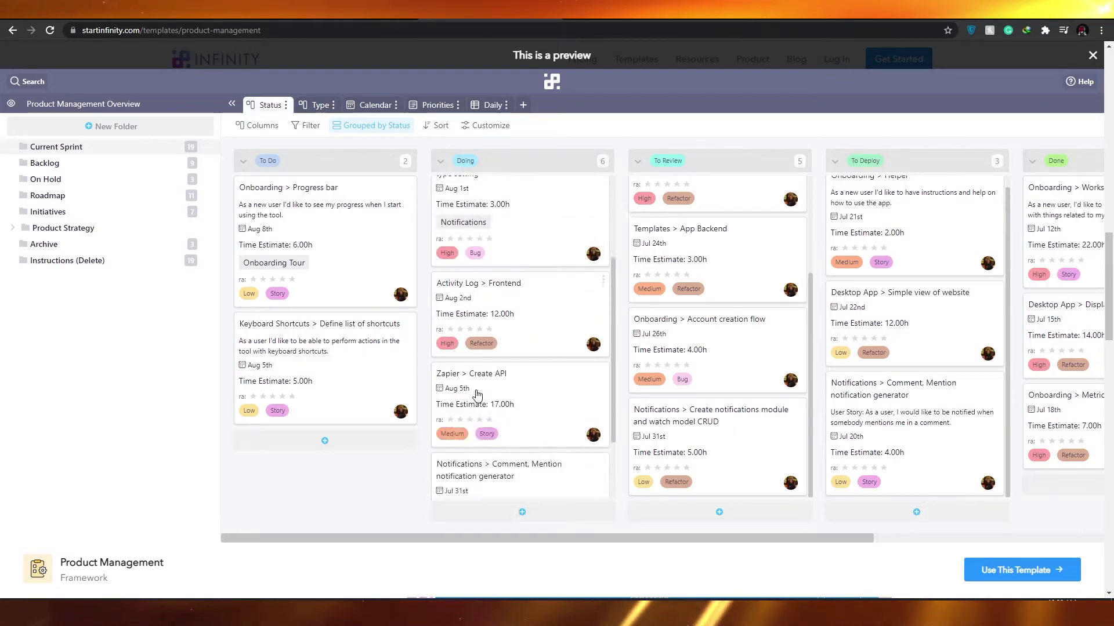
{"action": "scroll", "coordinate": [604, 186], "scroll_direction": "up", "scroll_amount": 3}
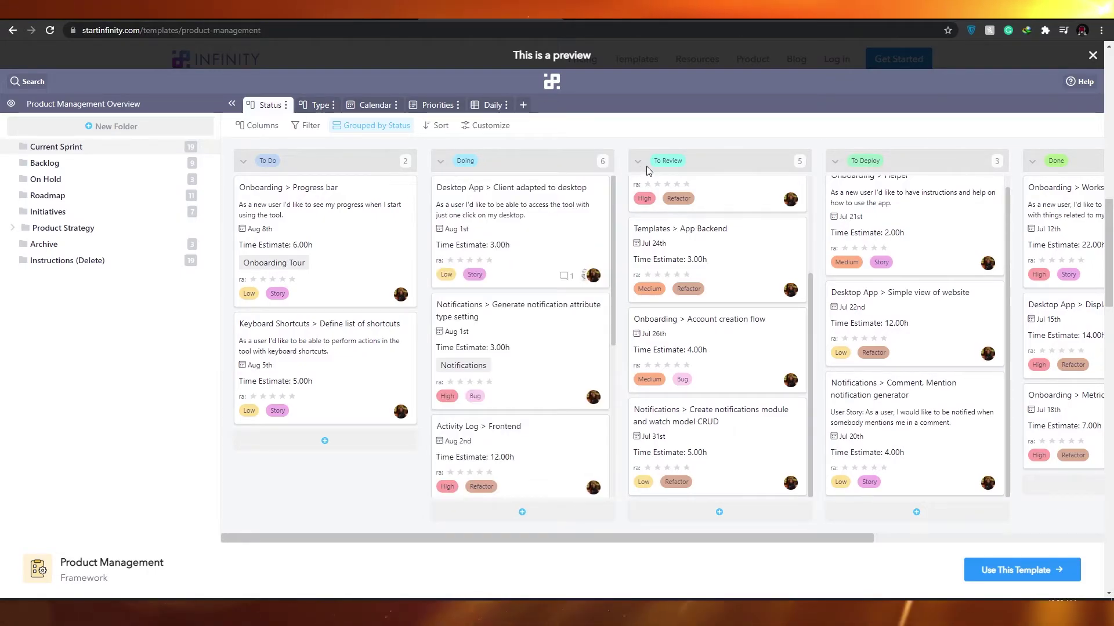
{"action": "scroll", "coordinate": [798, 168], "scroll_direction": "up", "scroll_amount": 2}
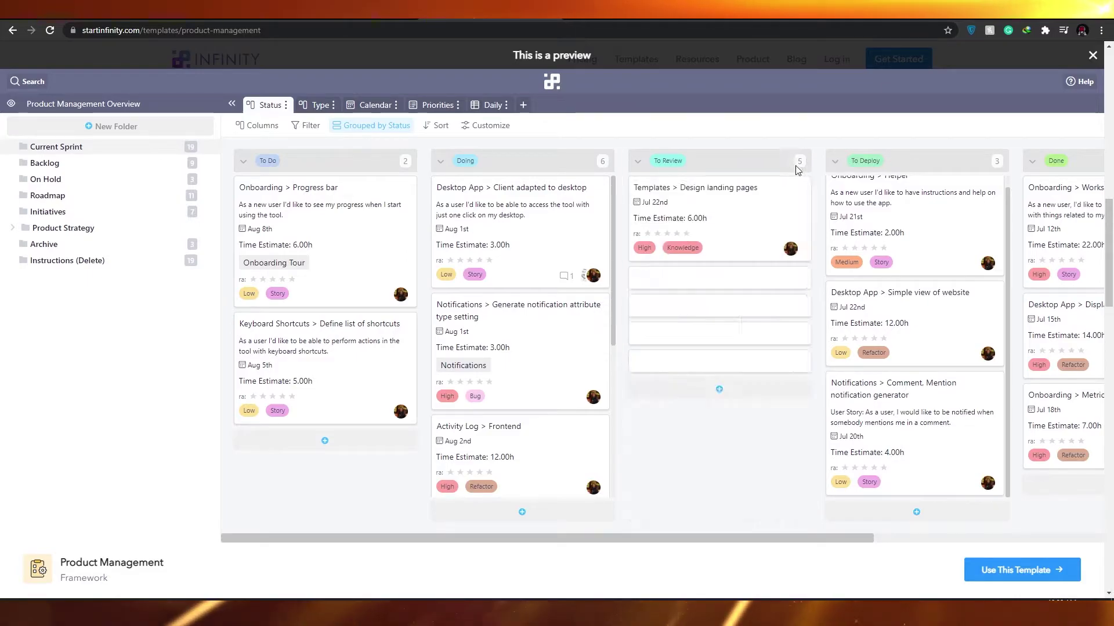
{"action": "scroll", "coordinate": [522, 324], "scroll_direction": "down", "scroll_amount": 5}
{"action": "scroll", "coordinate": [719, 348], "scroll_direction": "down", "scroll_amount": 3}
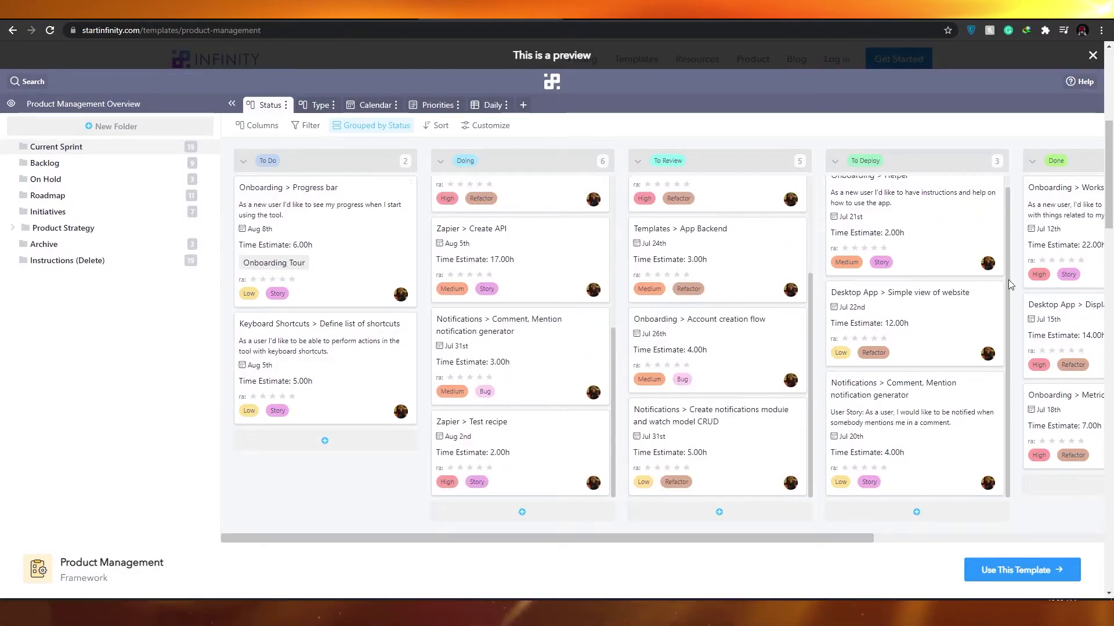
{"action": "left_click", "coordinate": [311, 213]}
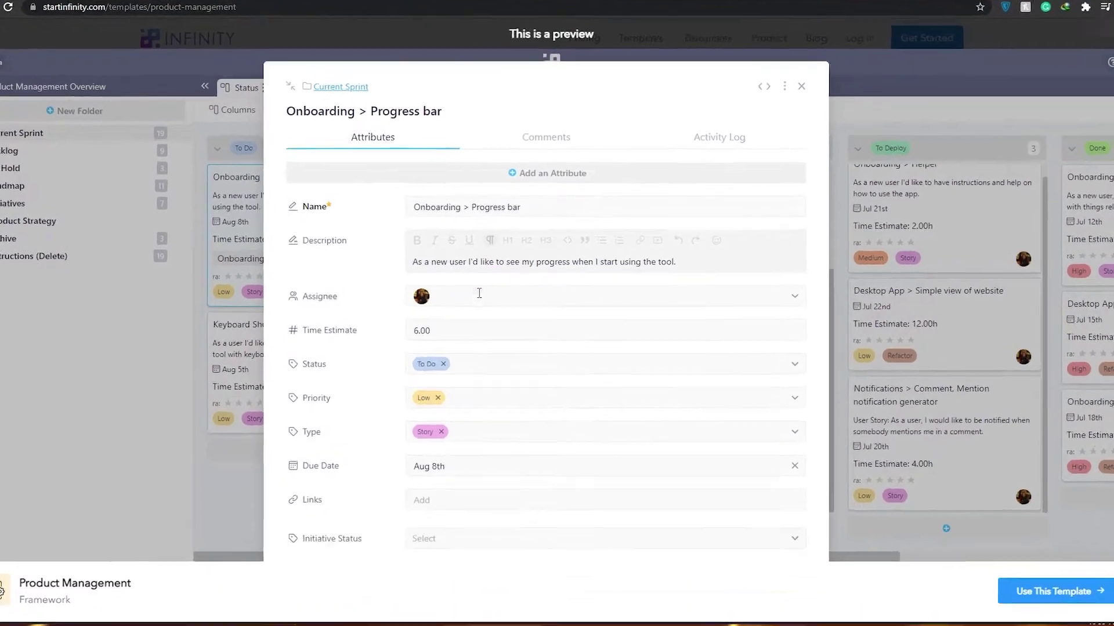
{"action": "scroll", "coordinate": [365, 274], "scroll_direction": "down", "scroll_amount": 2}
{"action": "scroll", "coordinate": [365, 274], "scroll_direction": "up", "scroll_amount": 2}
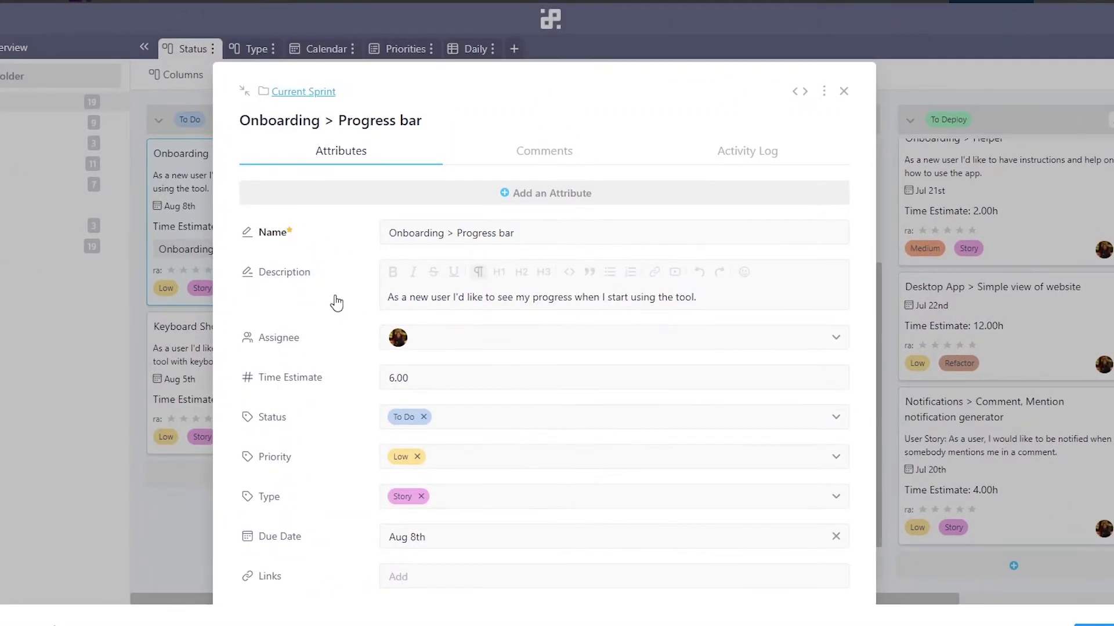
{"action": "scroll", "coordinate": [365, 275], "scroll_direction": "down", "scroll_amount": 4}
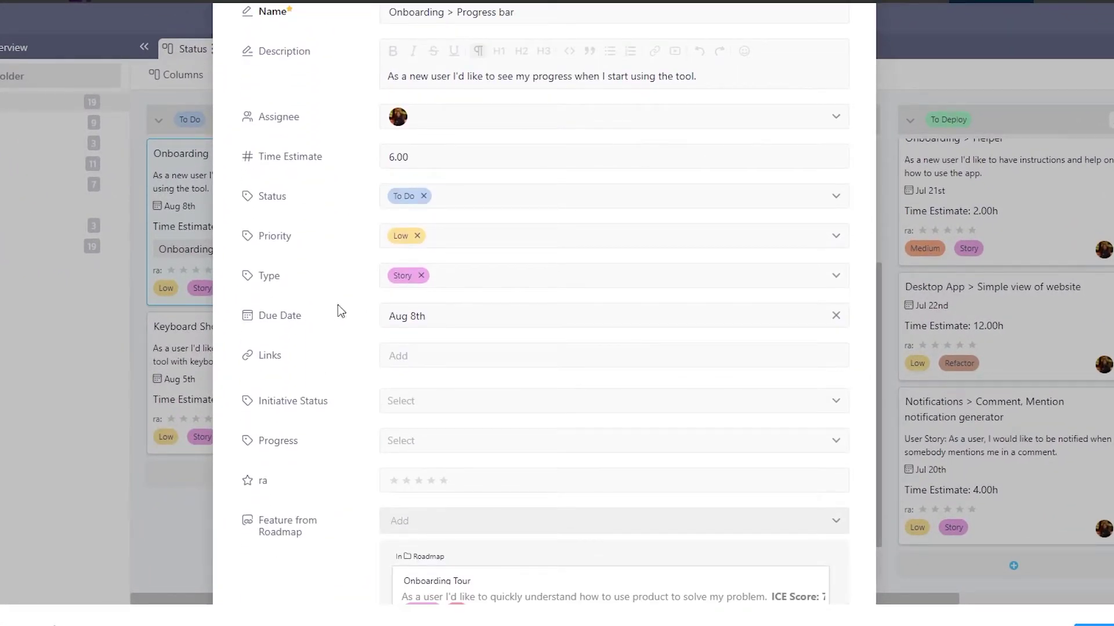
{"action": "scroll", "coordinate": [328, 333], "scroll_direction": "up", "scroll_amount": 4}
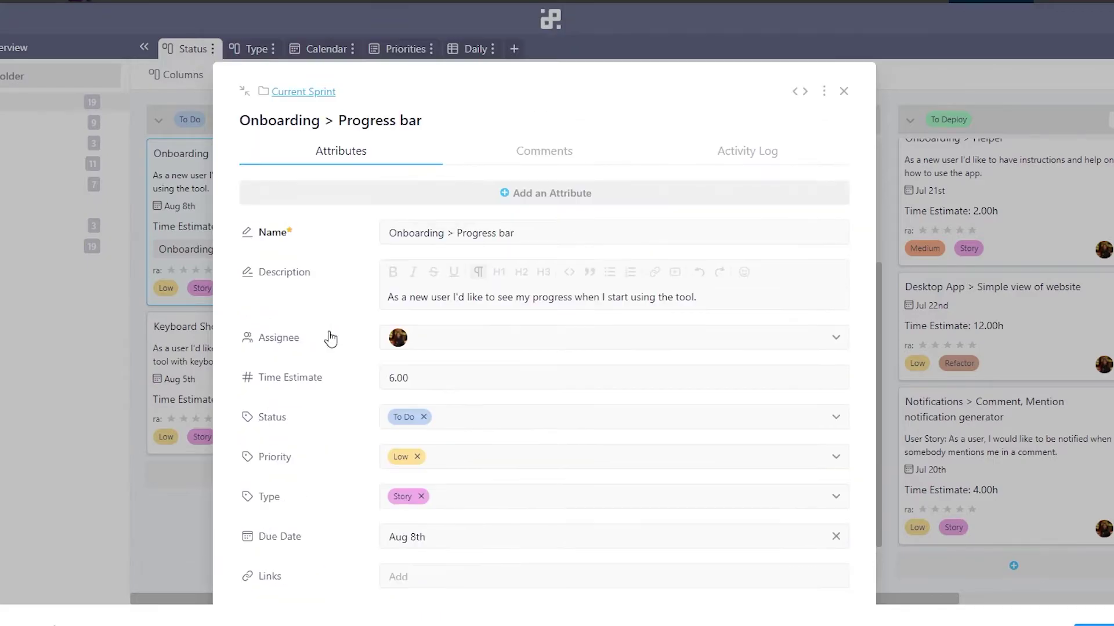
{"action": "scroll", "coordinate": [325, 166], "scroll_direction": "down", "scroll_amount": 3}
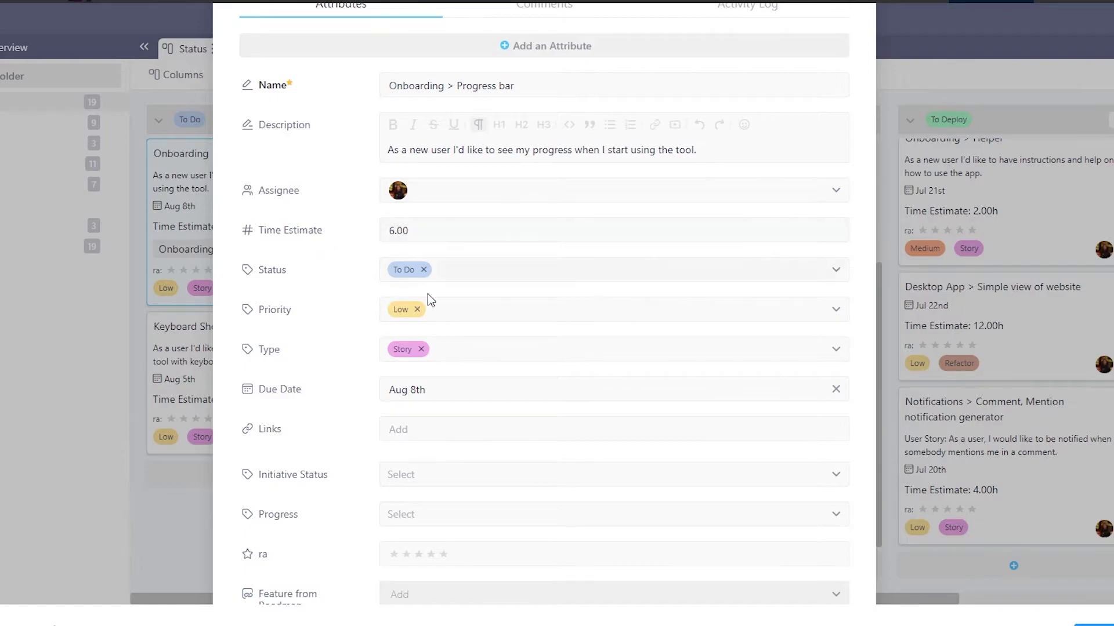
{"action": "scroll", "coordinate": [381, 449], "scroll_direction": "down", "scroll_amount": 2}
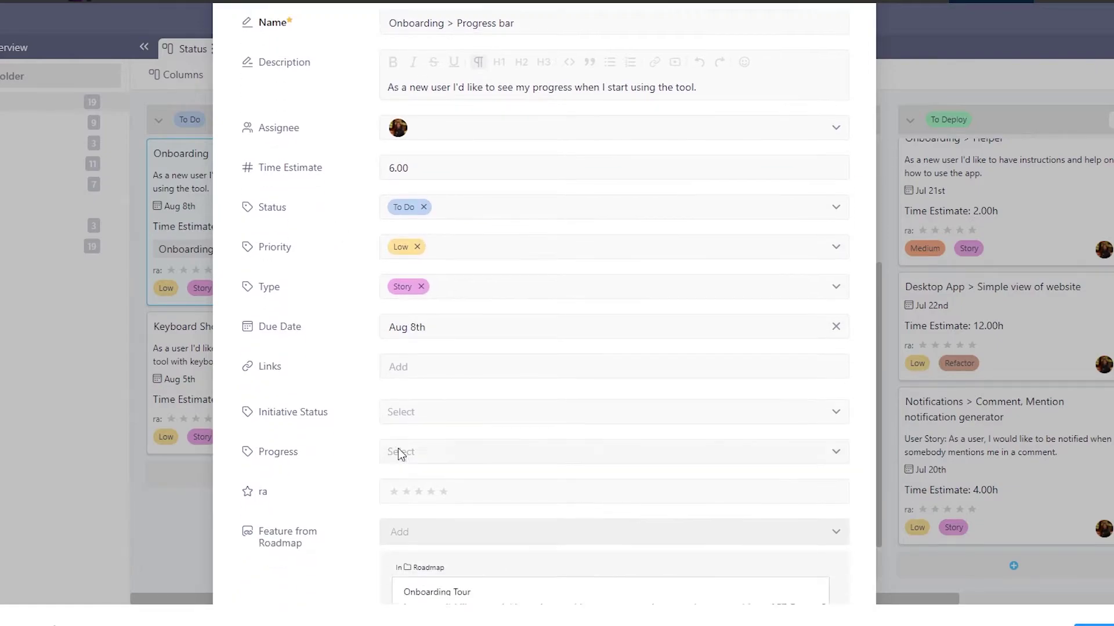
{"action": "scroll", "coordinate": [482, 448], "scroll_direction": "down", "scroll_amount": 3}
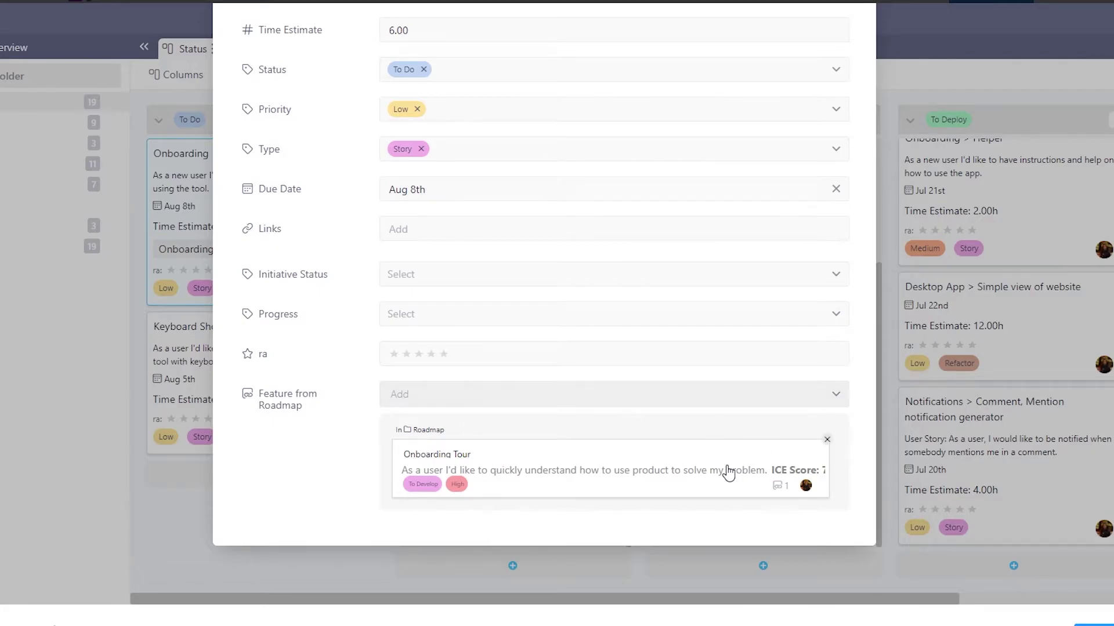
{"action": "scroll", "coordinate": [525, 548], "scroll_direction": "up", "scroll_amount": 8}
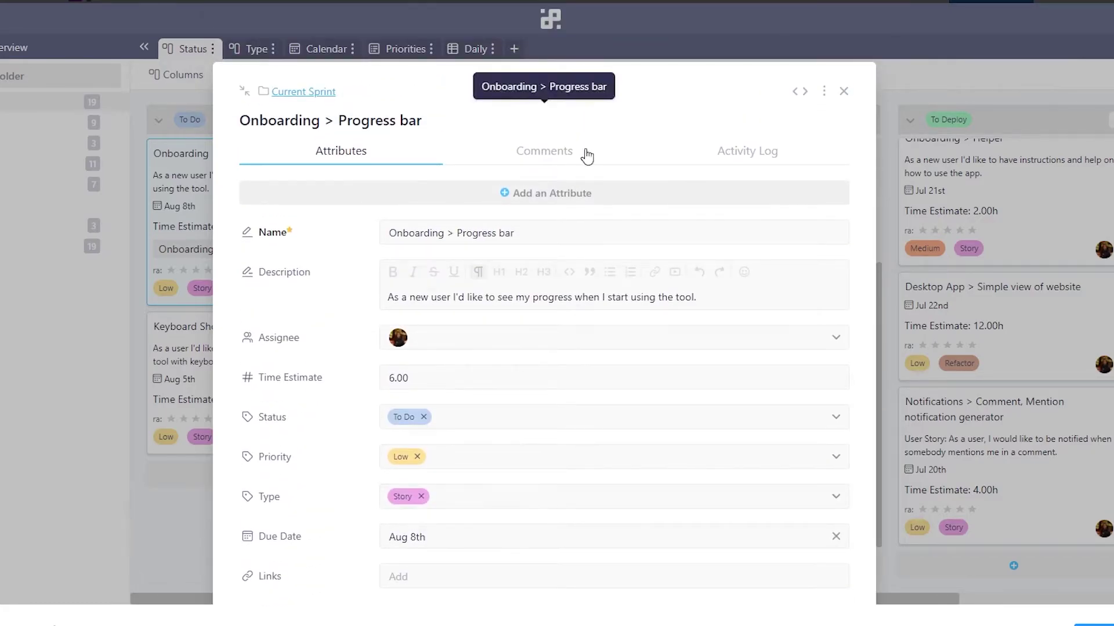
- Check the Progress bar item's comments, then scroll its Activity Log of edits and due-date changes
{"action": "left_click", "coordinate": [586, 155]}
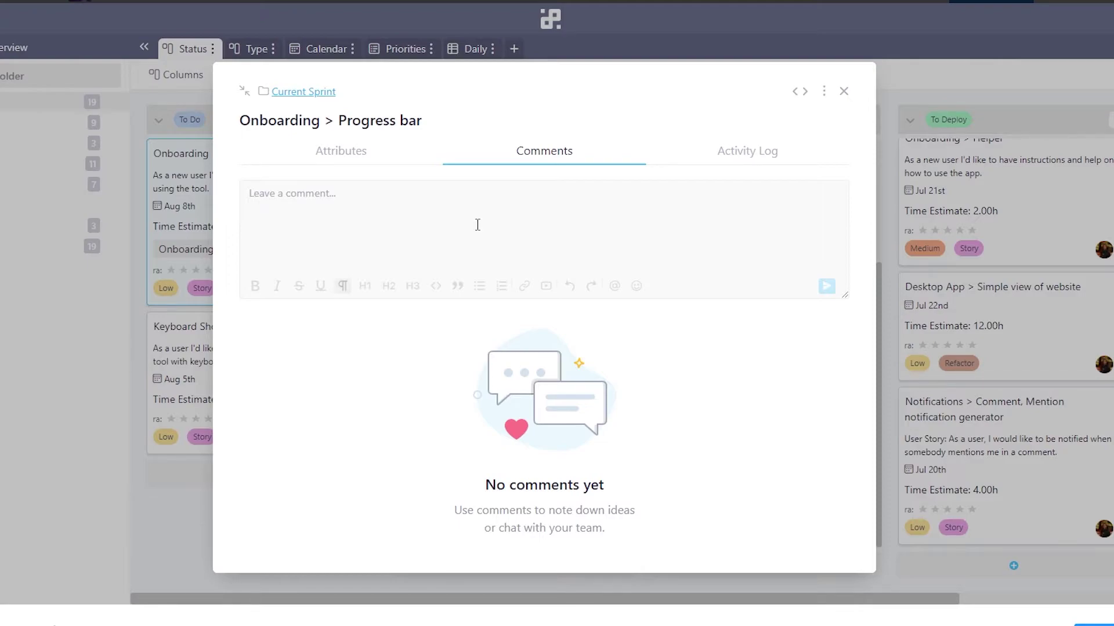
{"action": "left_click", "coordinate": [730, 153]}
{"action": "scroll", "coordinate": [643, 264], "scroll_direction": "down", "scroll_amount": 8}
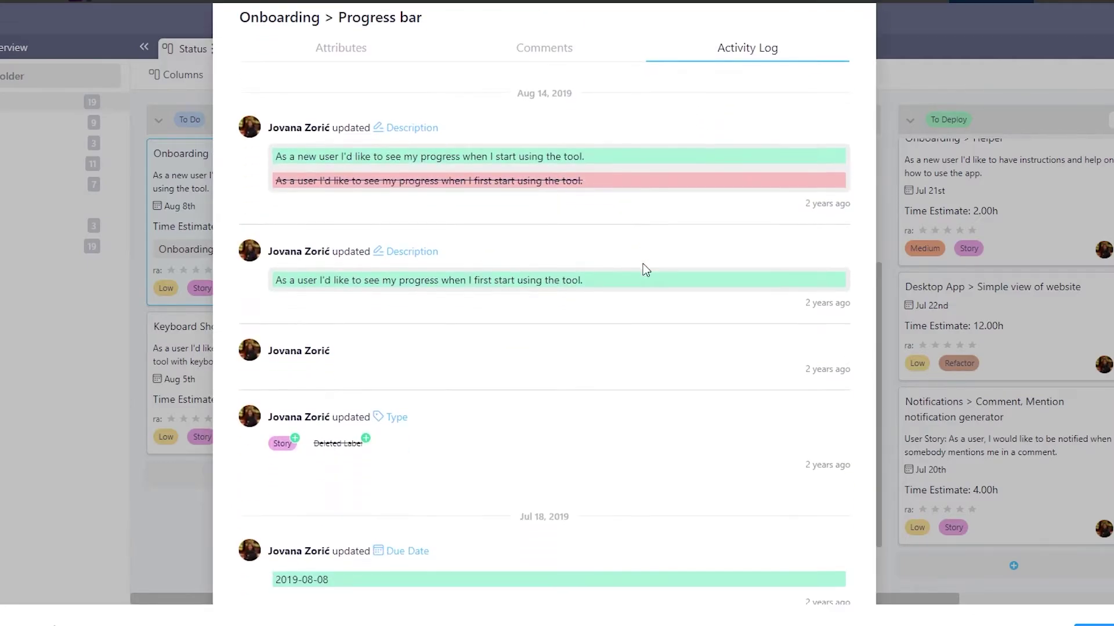
{"action": "scroll", "coordinate": [651, 273], "scroll_direction": "up", "scroll_amount": 6}
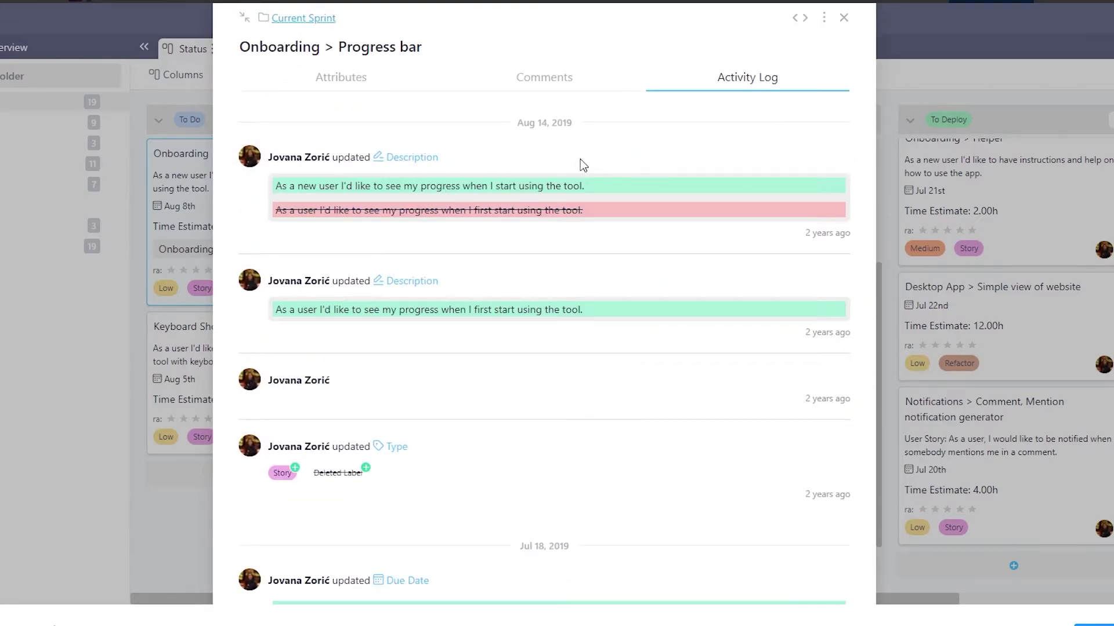
{"action": "scroll", "coordinate": [449, 208], "scroll_direction": "down", "scroll_amount": 12}
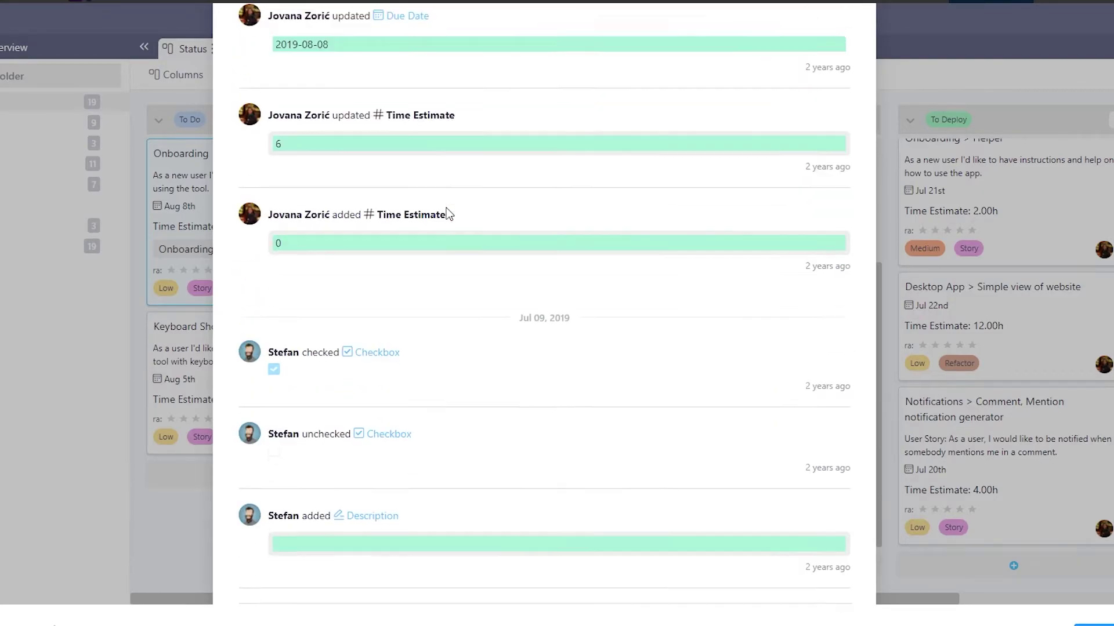
{"action": "scroll", "coordinate": [669, 285], "scroll_direction": "up", "scroll_amount": 4}
{"action": "scroll", "coordinate": [690, 362], "scroll_direction": "up", "scroll_amount": 8}
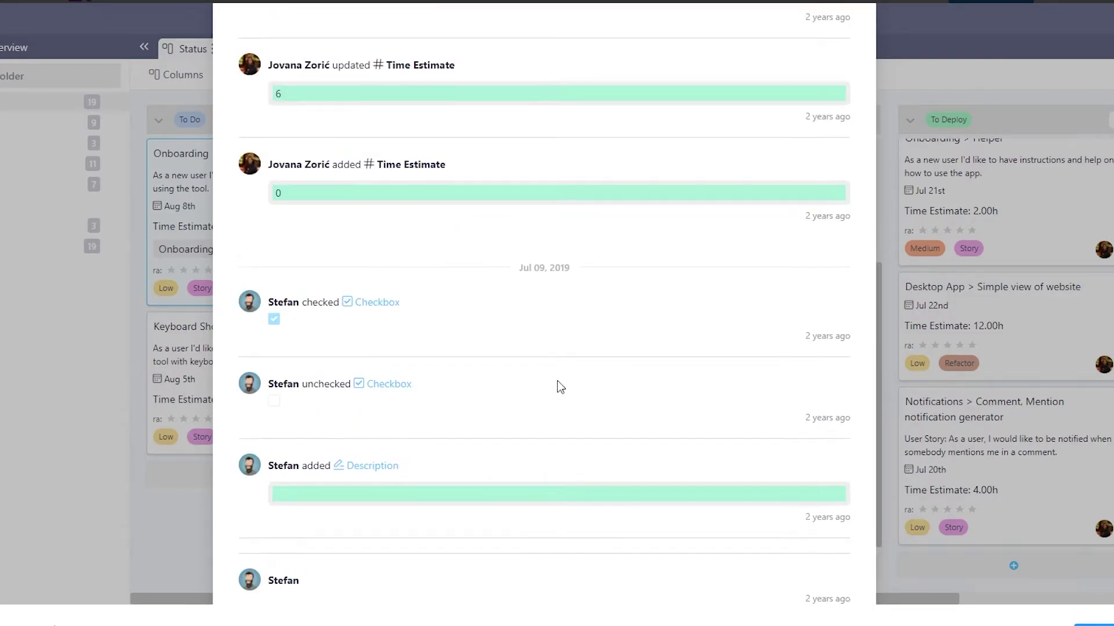
{"action": "scroll", "coordinate": [826, 105], "scroll_direction": "up", "scroll_amount": 5}
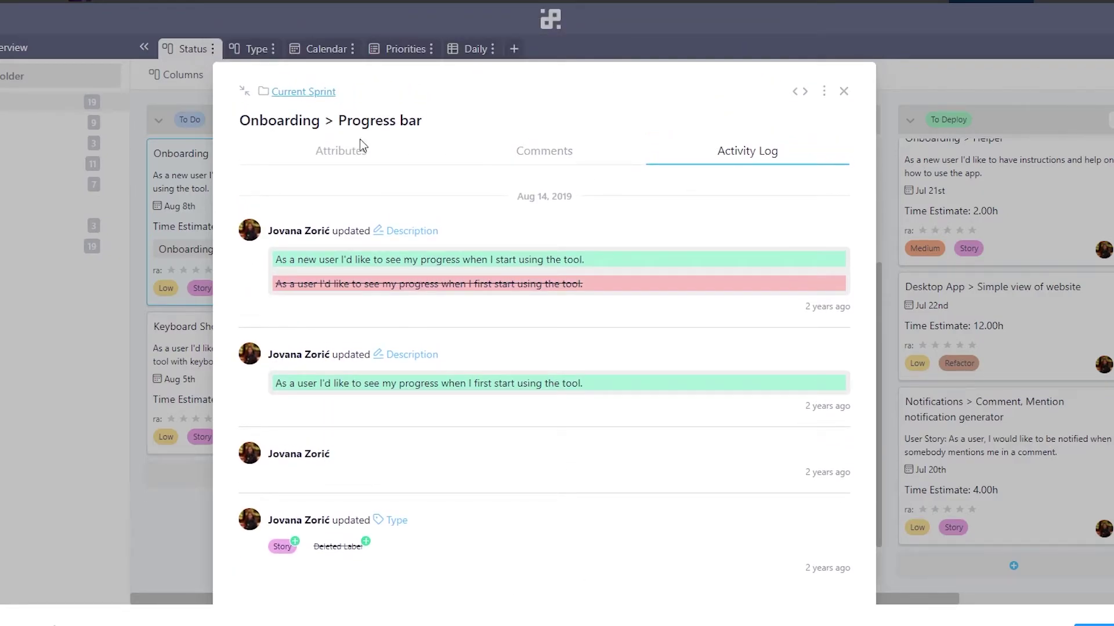
{"action": "scroll", "coordinate": [398, 141], "scroll_direction": "down", "scroll_amount": 1}
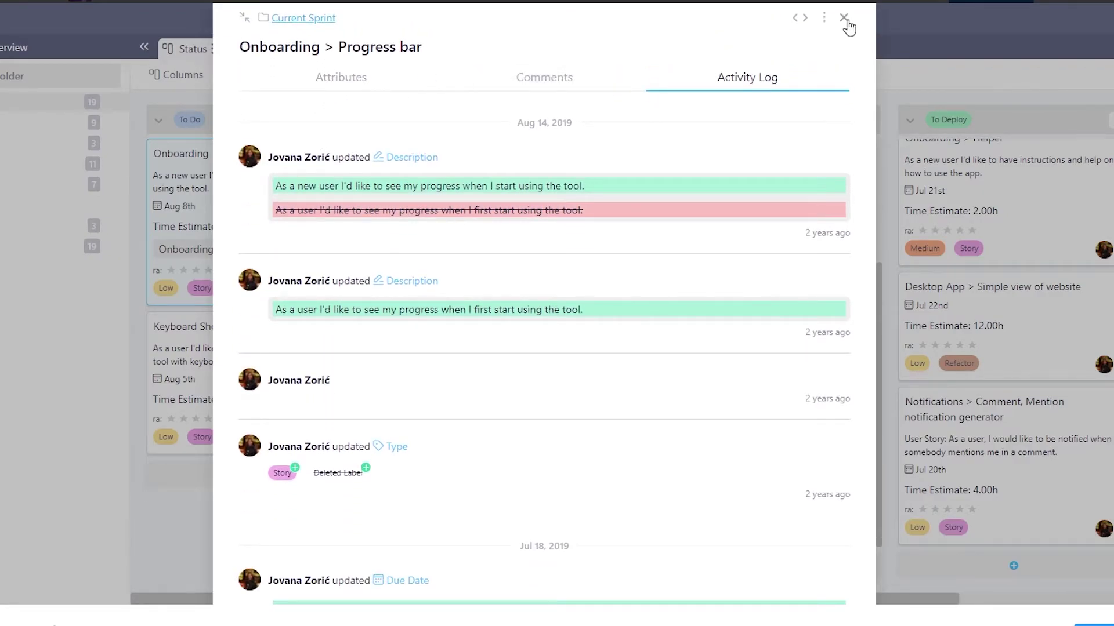
- Close the item, switch to the Type-grouped board, and bring up the add-view menu
{"action": "left_click", "coordinate": [844, 20]}
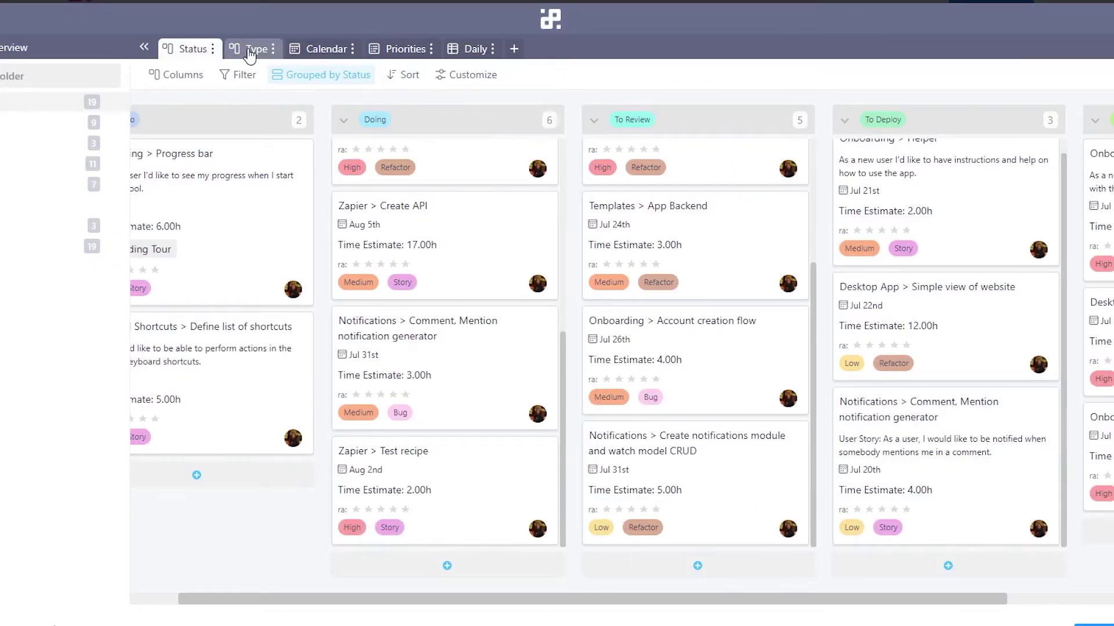
{"action": "left_click", "coordinate": [250, 53]}
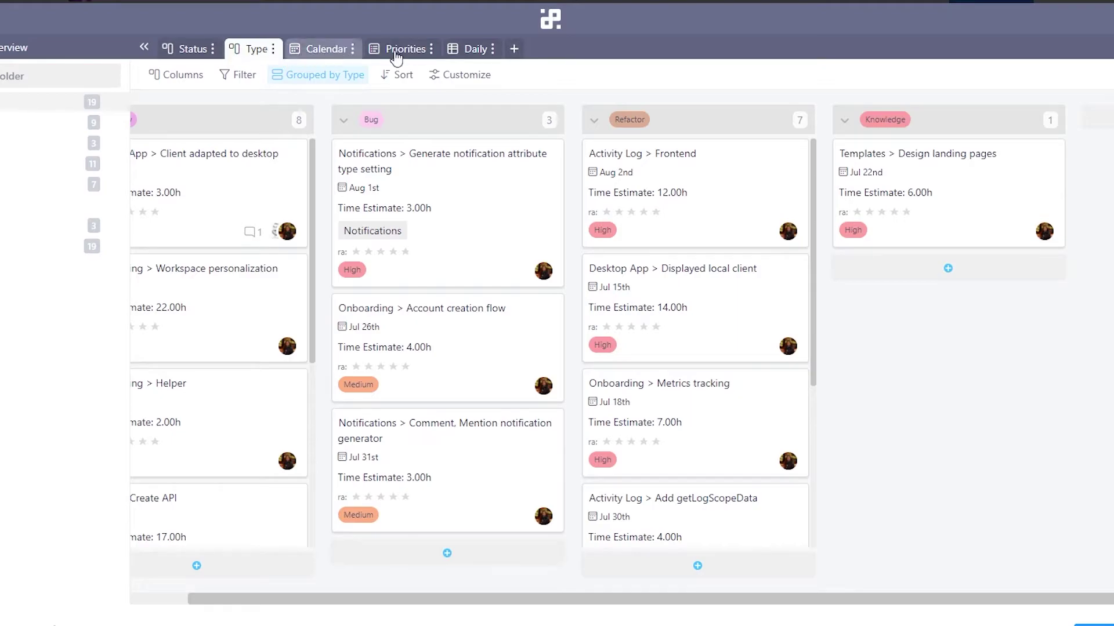
{"action": "left_click", "coordinate": [515, 51]}
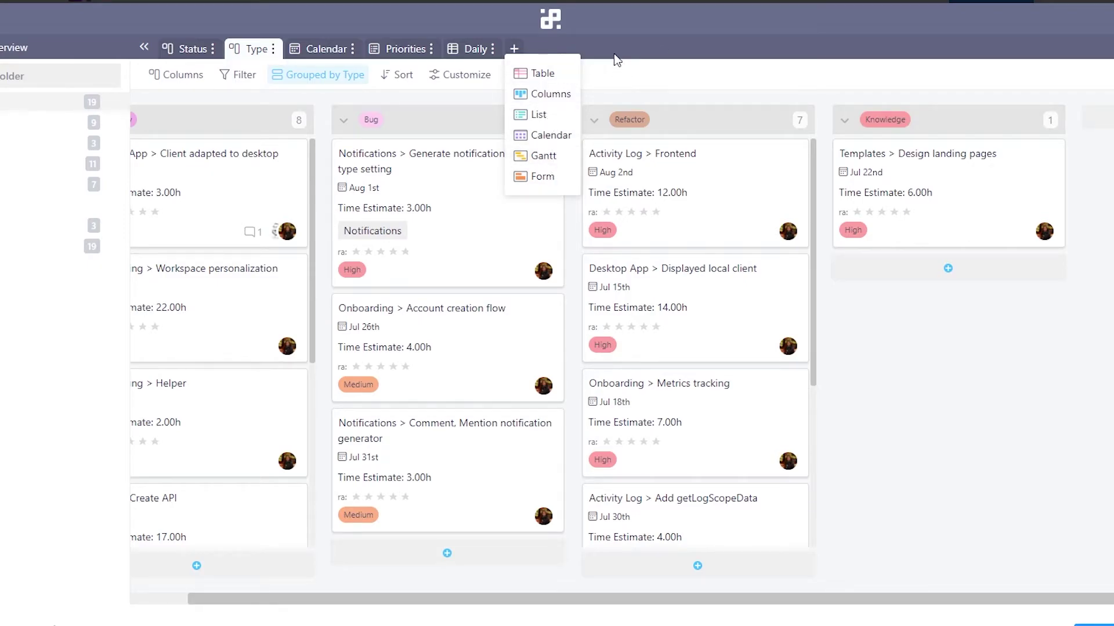
- Show the items on the July 2019 calendar and scroll through the month
{"action": "left_click", "coordinate": [326, 56]}
{"action": "scroll", "coordinate": [638, 290], "scroll_direction": "down", "scroll_amount": 5}
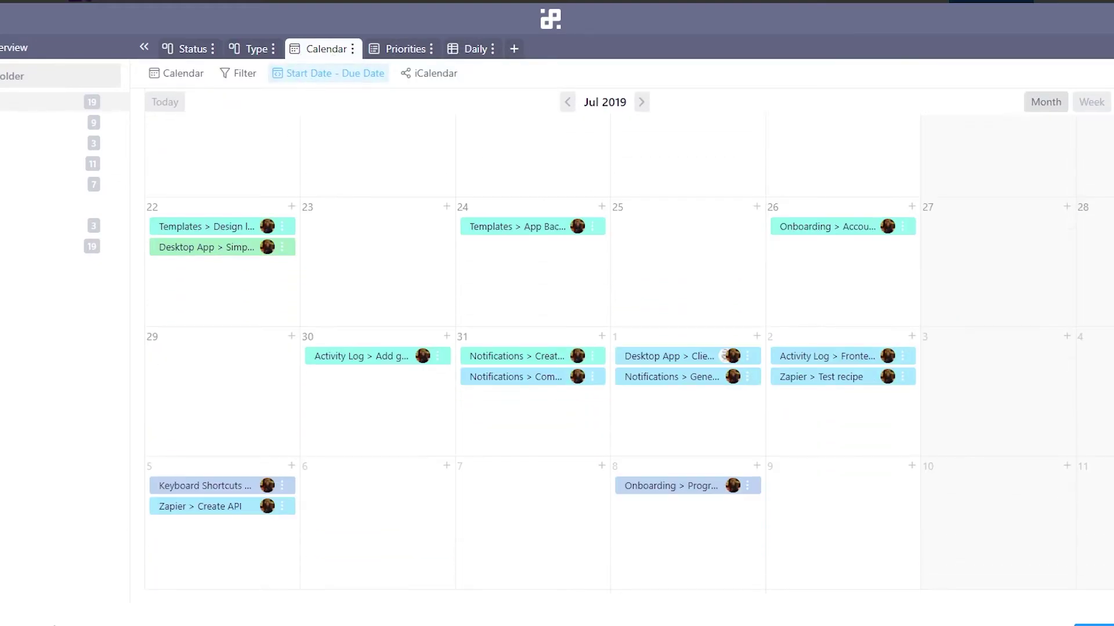
{"action": "scroll", "coordinate": [1001, 378], "scroll_direction": "up", "scroll_amount": 5}
{"action": "scroll", "coordinate": [1088, 177], "scroll_direction": "up", "scroll_amount": 1}
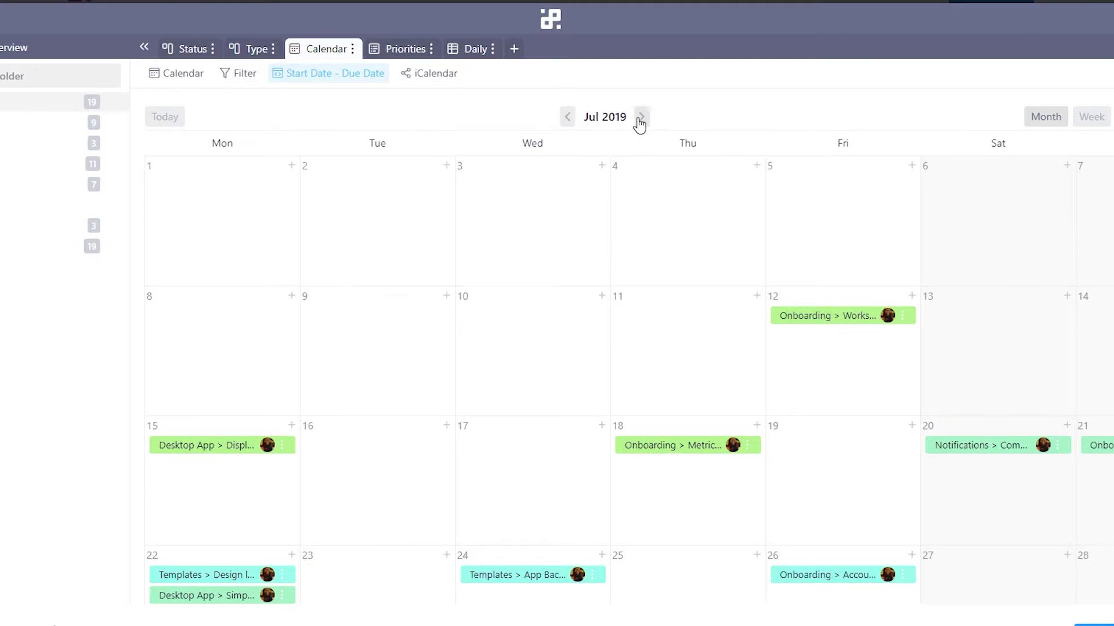
{"action": "scroll", "coordinate": [192, 388], "scroll_direction": "down", "scroll_amount": 7}
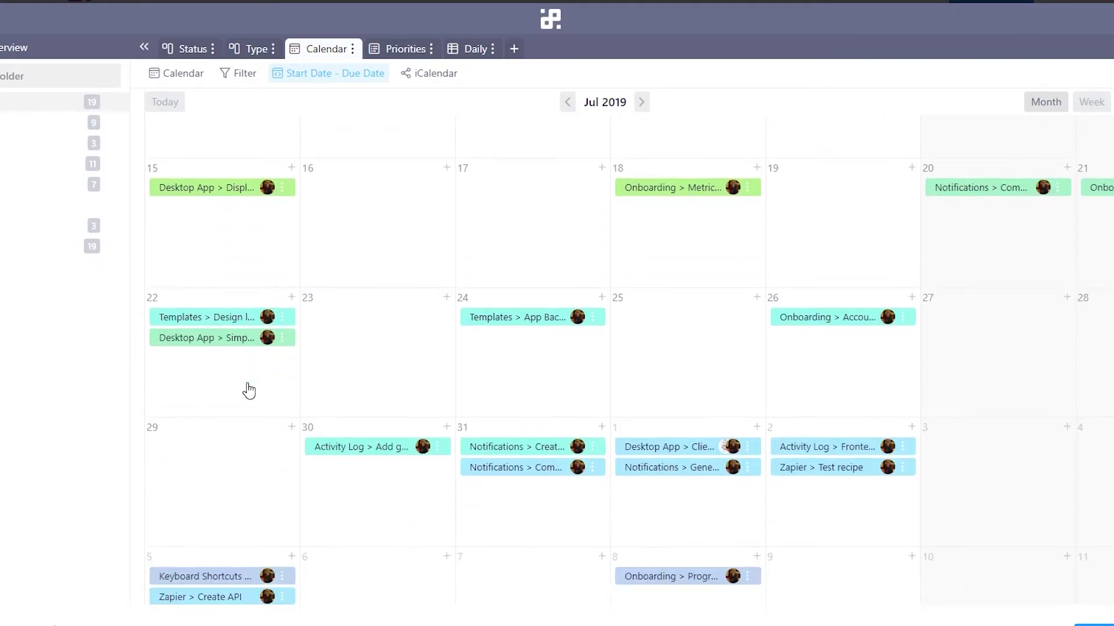
{"action": "scroll", "coordinate": [805, 467], "scroll_direction": "up", "scroll_amount": 7}
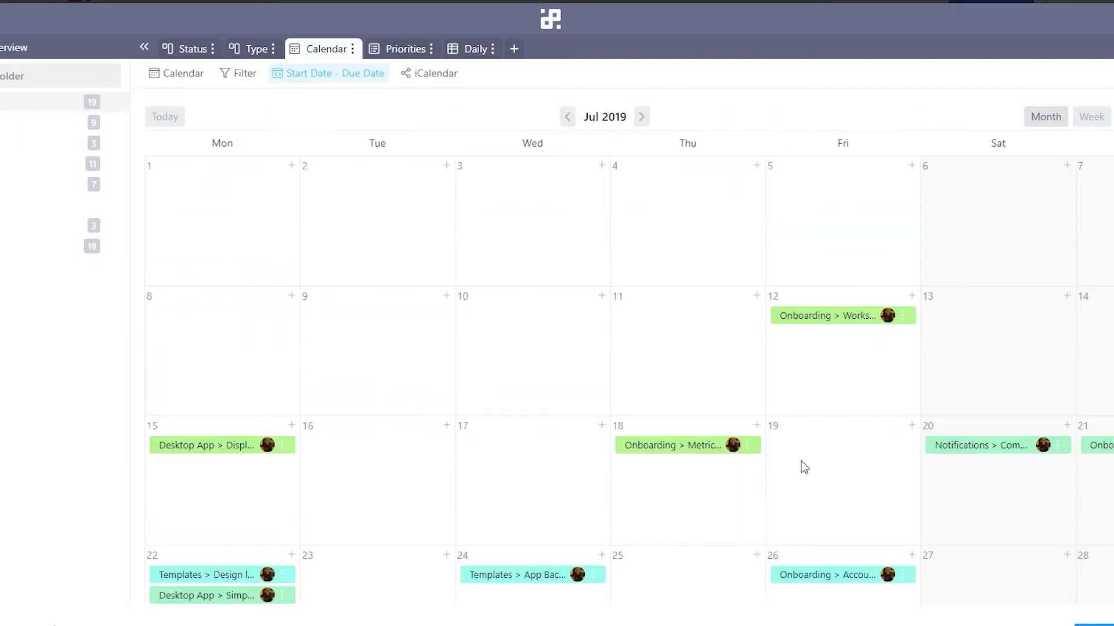
{"action": "scroll", "coordinate": [801, 463], "scroll_direction": "down", "scroll_amount": 6}
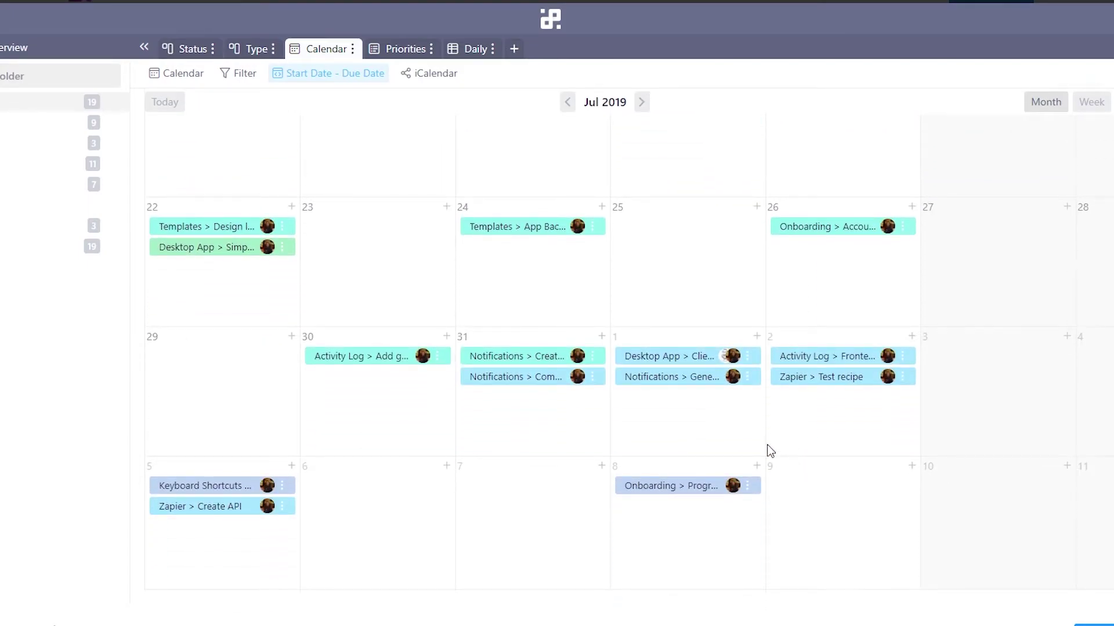
{"action": "scroll", "coordinate": [767, 450], "scroll_direction": "up", "scroll_amount": 7}
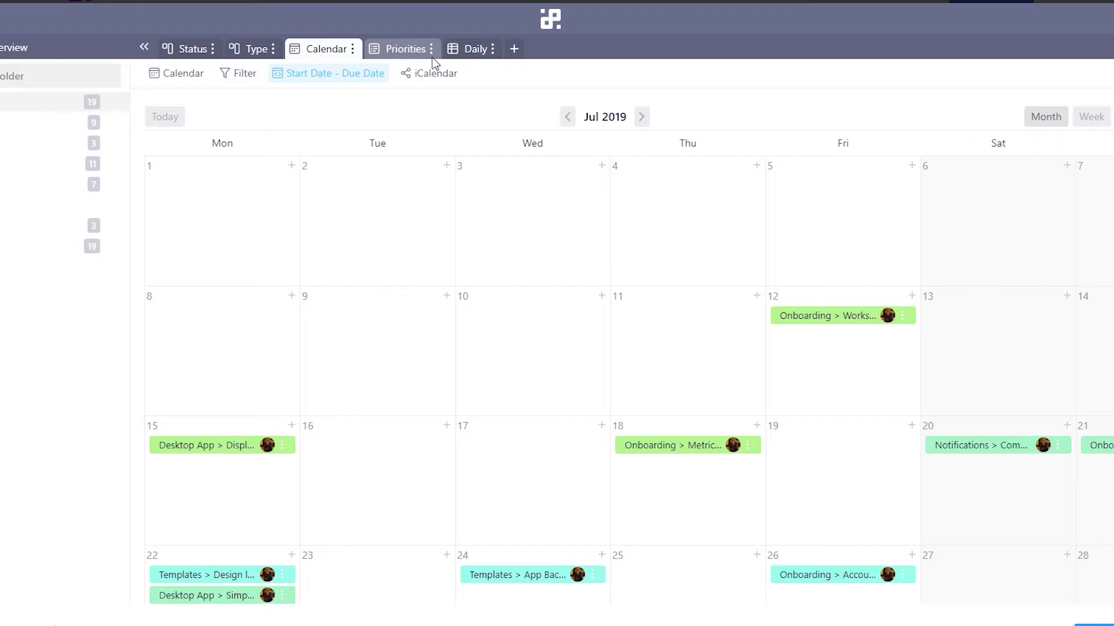
- Switch to the Priorities list and scroll through the High and Medium priority tasks
{"action": "left_click", "coordinate": [406, 51]}
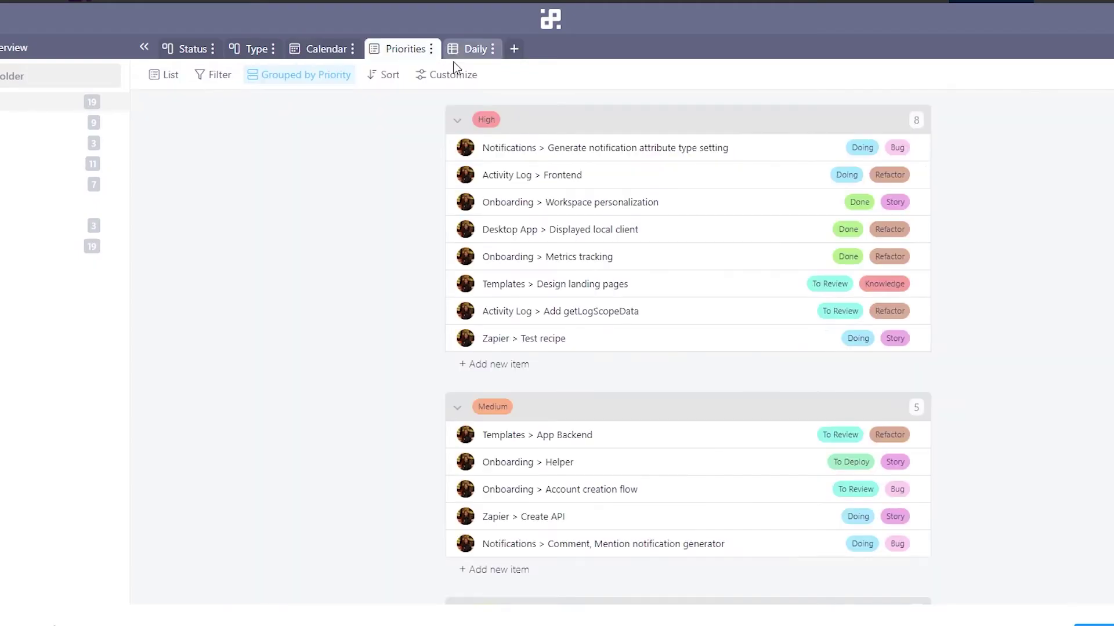
{"action": "scroll", "coordinate": [447, 298], "scroll_direction": "down", "scroll_amount": 4}
{"action": "scroll", "coordinate": [557, 464], "scroll_direction": "up", "scroll_amount": 3}
{"action": "scroll", "coordinate": [557, 464], "scroll_direction": "up", "scroll_amount": 1}
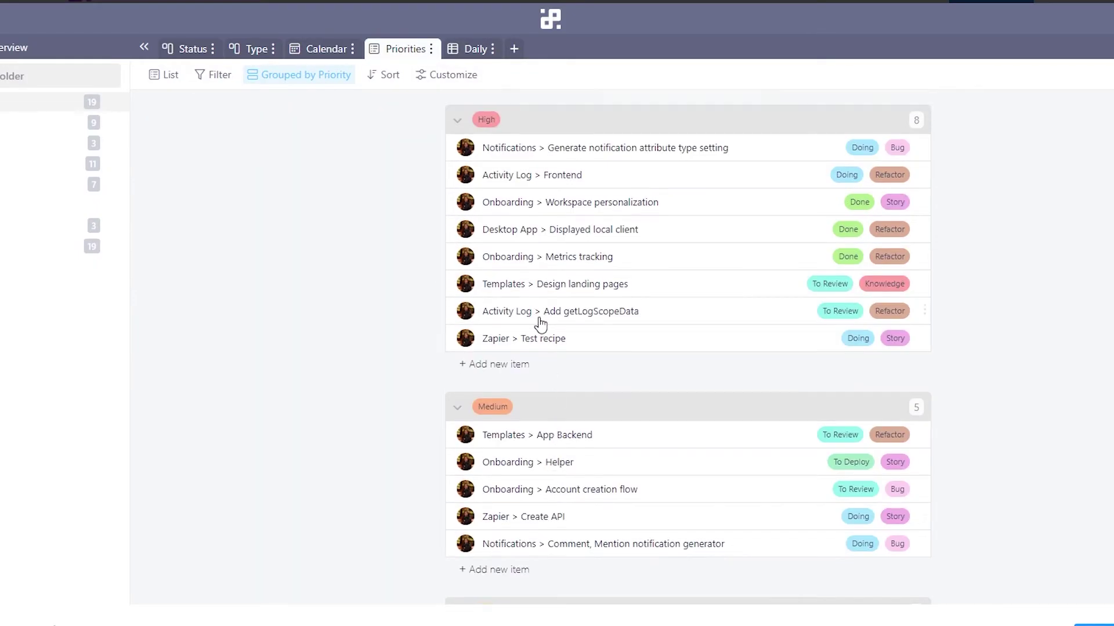
{"action": "scroll", "coordinate": [542, 323], "scroll_direction": "down", "scroll_amount": 1}
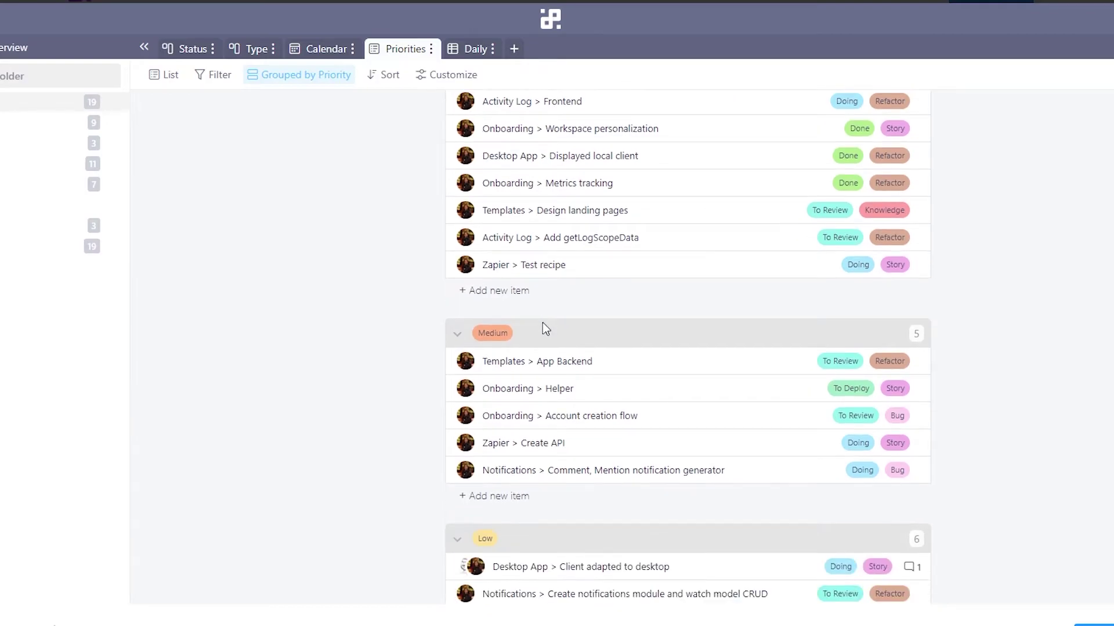
{"action": "scroll", "coordinate": [493, 292], "scroll_direction": "up", "scroll_amount": 1}
{"action": "scroll", "coordinate": [500, 316], "scroll_direction": "down", "scroll_amount": 3}
{"action": "scroll", "coordinate": [538, 439], "scroll_direction": "up", "scroll_amount": 4}
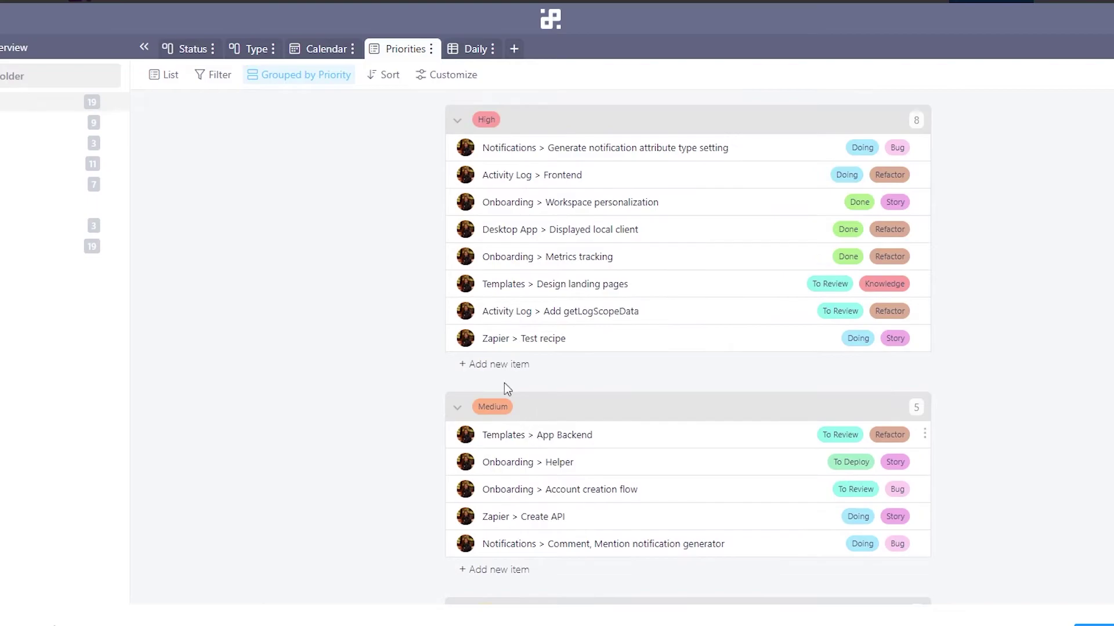
- Add a blank item to the High group, look over its details, then close them
{"action": "left_click", "coordinate": [498, 365]}
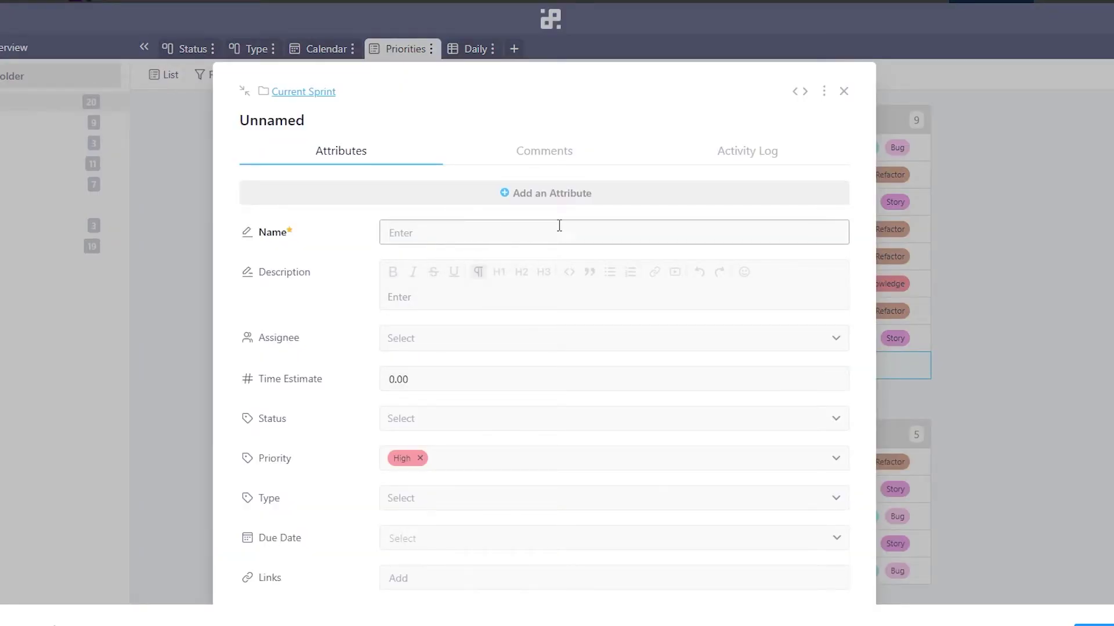
{"action": "scroll", "coordinate": [586, 241], "scroll_direction": "down", "scroll_amount": 4}
{"action": "scroll", "coordinate": [586, 246], "scroll_direction": "up", "scroll_amount": 4}
{"action": "left_click", "coordinate": [850, 89]}
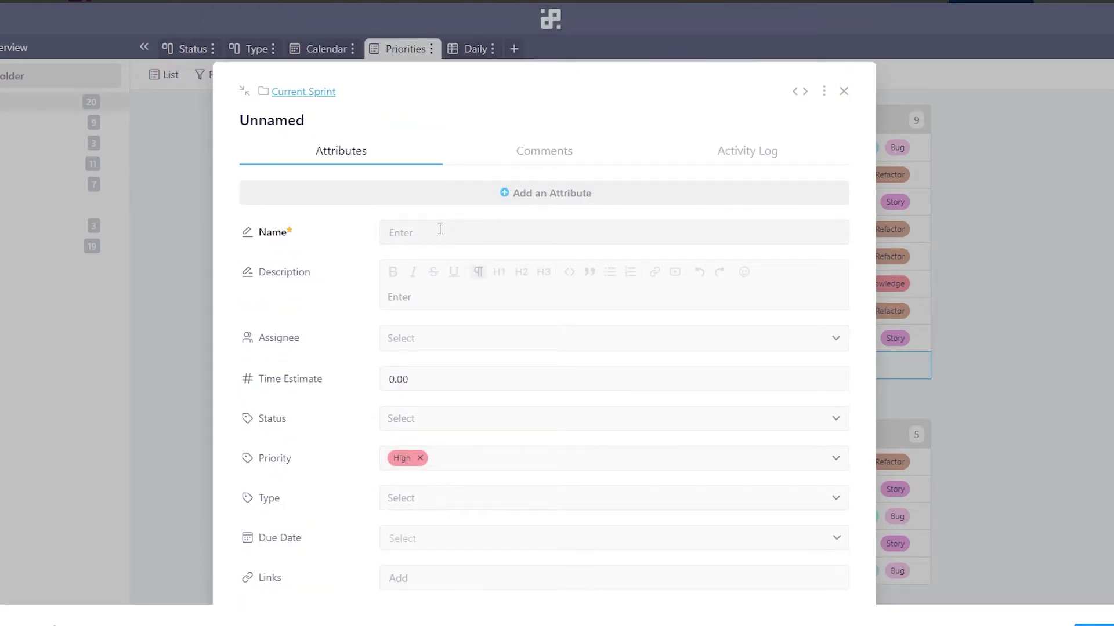
{"action": "scroll", "coordinate": [440, 228], "scroll_direction": "down", "scroll_amount": 3}
{"action": "scroll", "coordinate": [456, 200], "scroll_direction": "down", "scroll_amount": 2}
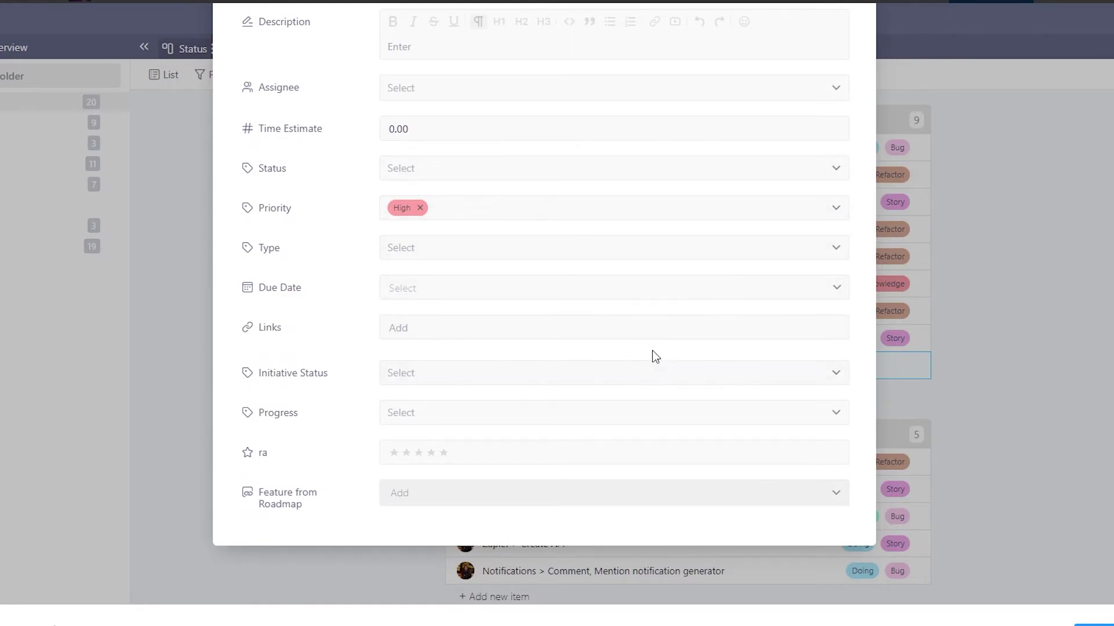
{"action": "scroll", "coordinate": [793, 68], "scroll_direction": "up", "scroll_amount": 5}
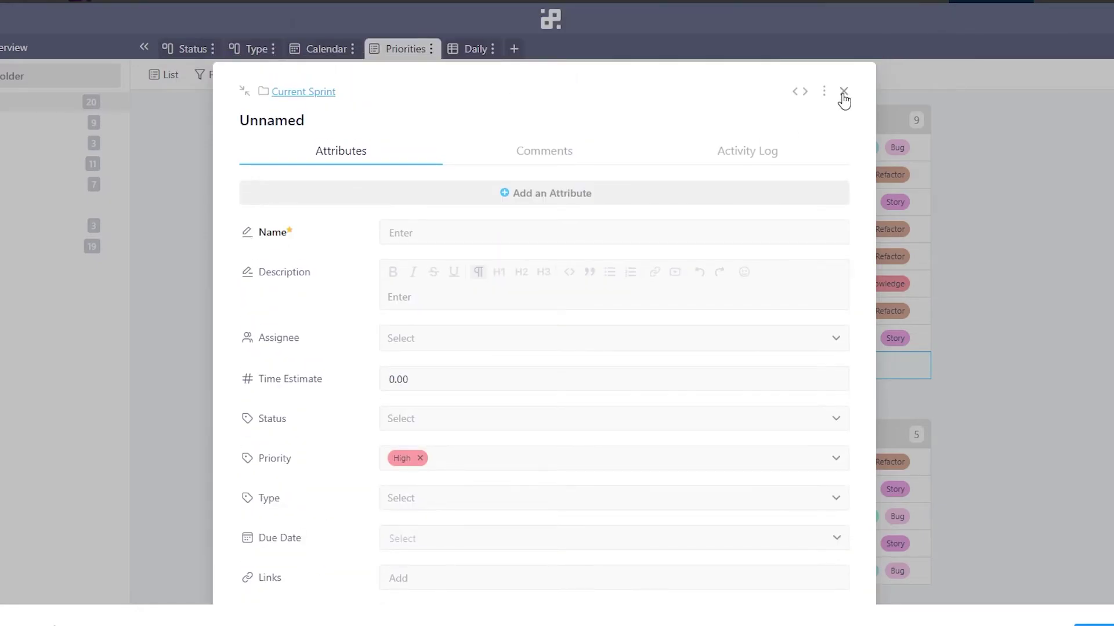
{"action": "left_click", "coordinate": [843, 93]}
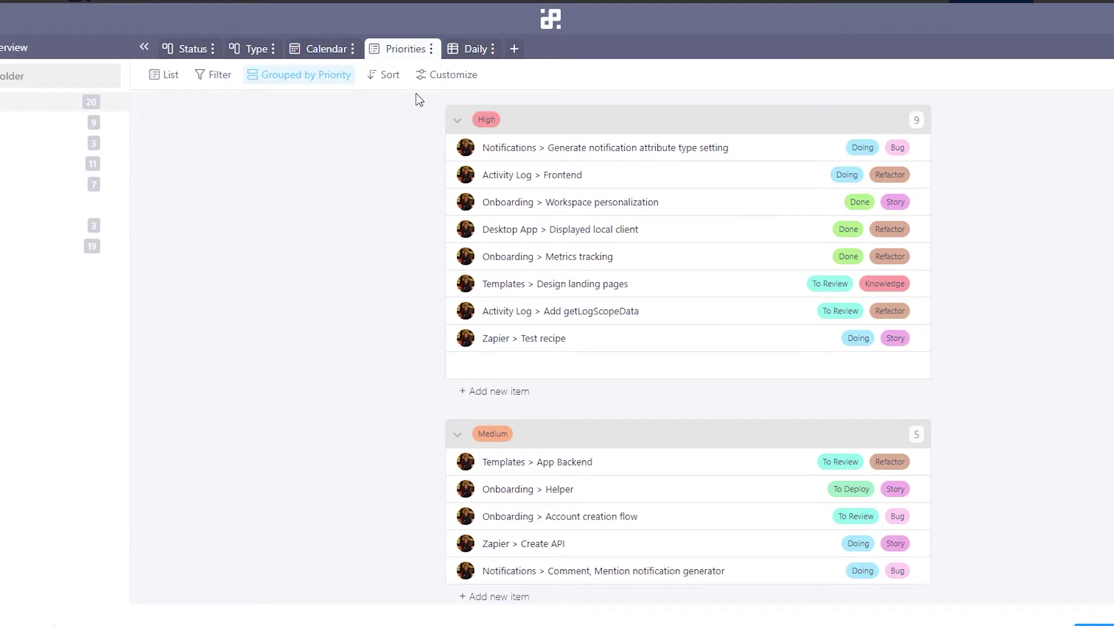
- Switch Priorities to the Table layout and commit row 3's 22.00h time estimate
{"action": "left_click", "coordinate": [163, 84]}
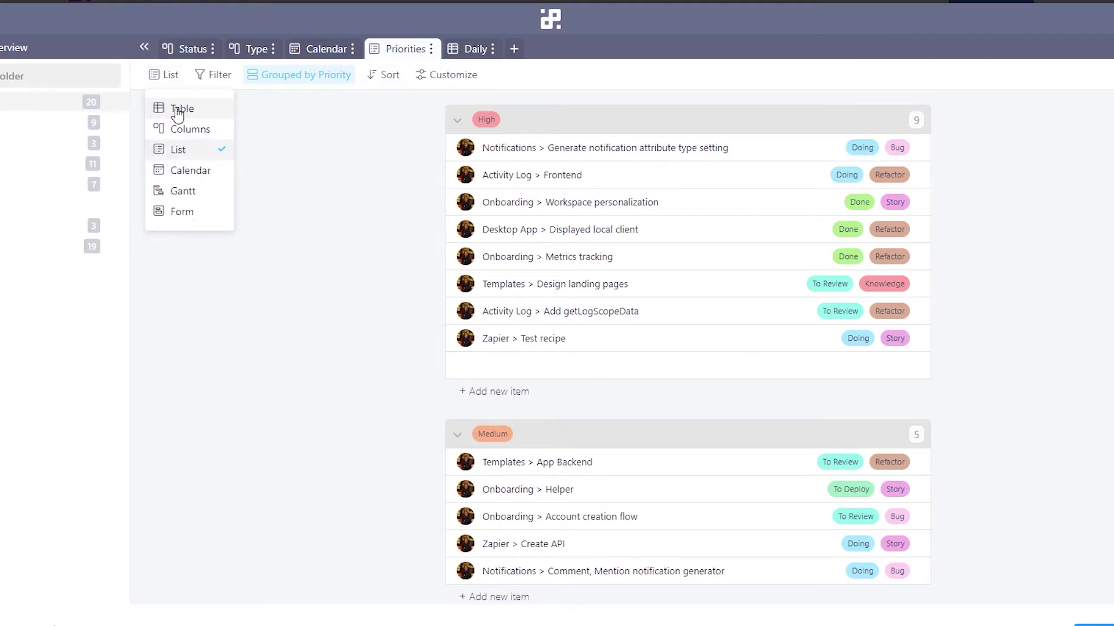
{"action": "left_click", "coordinate": [180, 110]}
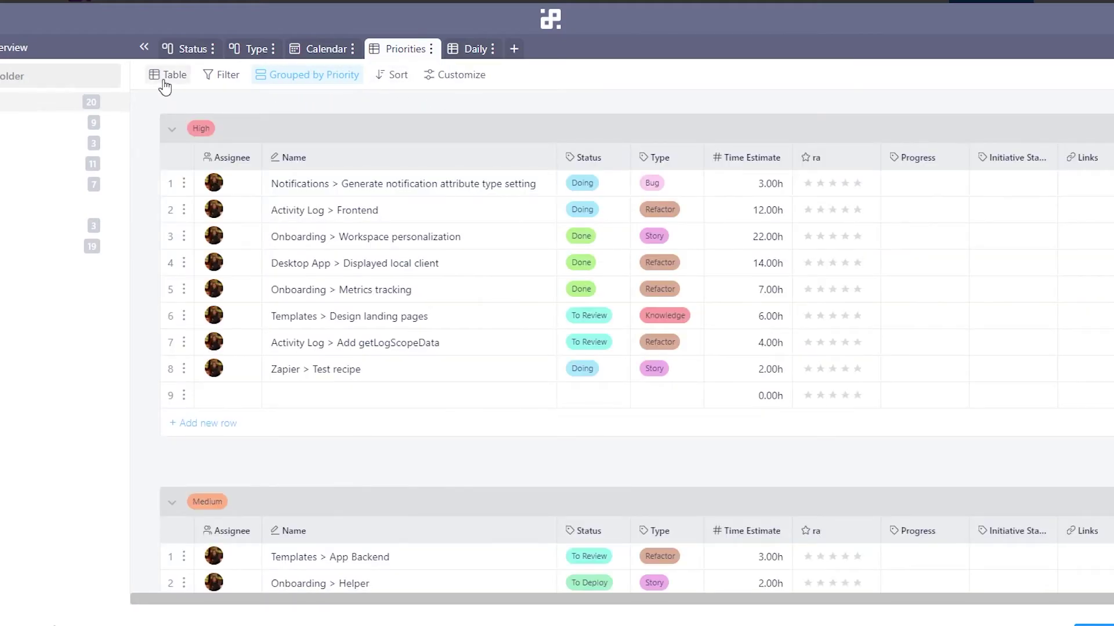
{"action": "scroll", "coordinate": [338, 236], "scroll_direction": "down", "scroll_amount": 4}
{"action": "scroll", "coordinate": [321, 308], "scroll_direction": "up", "scroll_amount": 4}
{"action": "scroll", "coordinate": [758, 321], "scroll_direction": "down", "scroll_amount": 5}
{"action": "scroll", "coordinate": [758, 322], "scroll_direction": "up", "scroll_amount": 4}
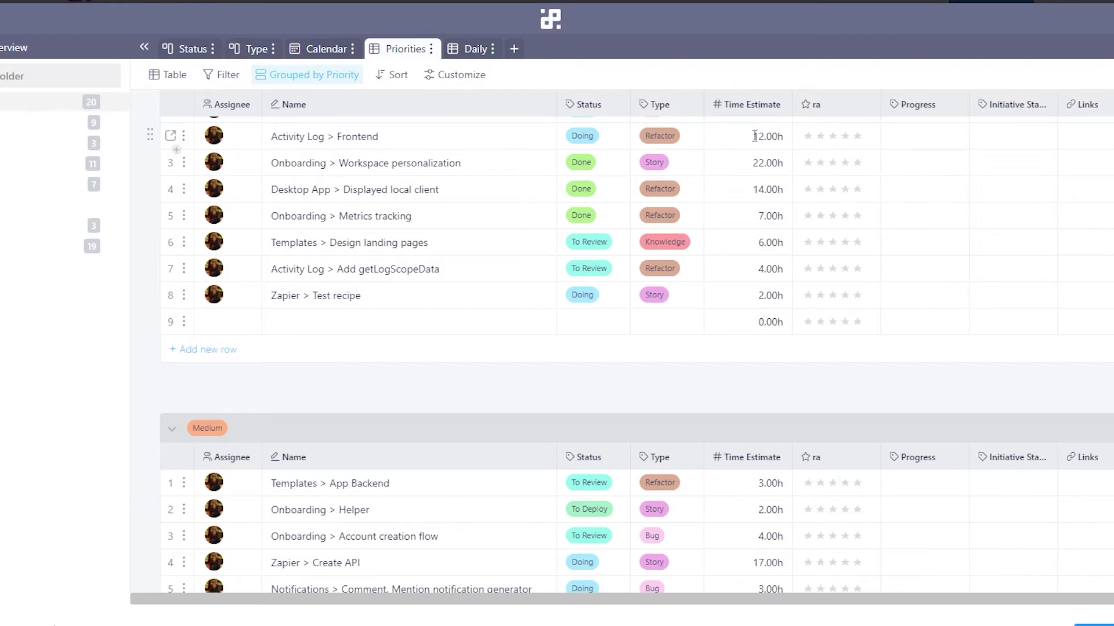
{"action": "scroll", "coordinate": [777, 136], "scroll_direction": "up", "scroll_amount": 1}
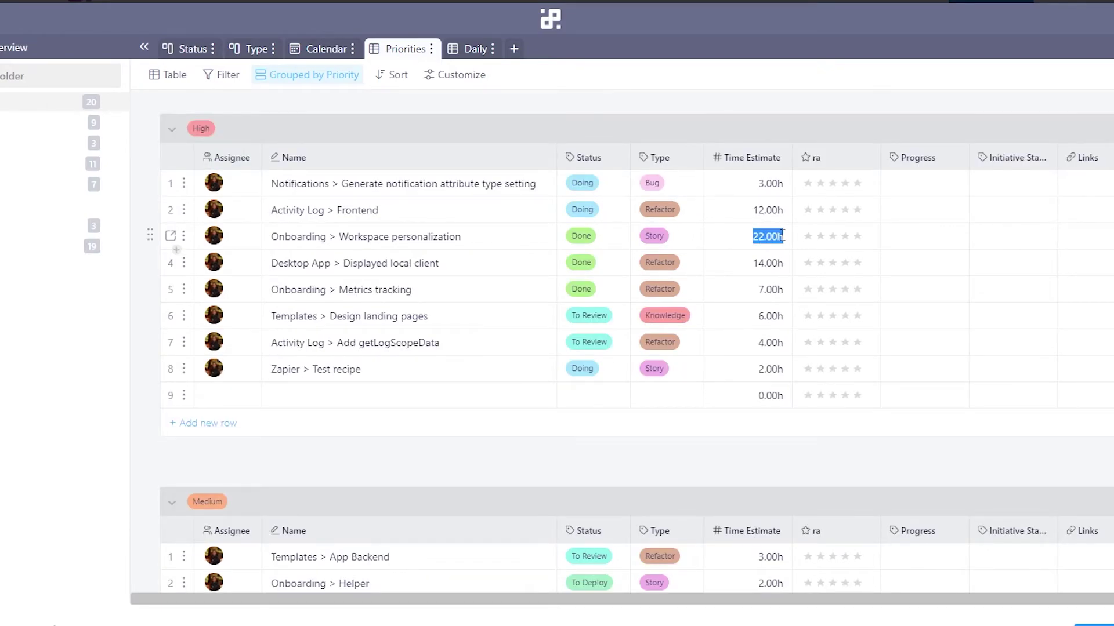
{"action": "left_click", "coordinate": [785, 264]}
{"action": "scroll", "coordinate": [601, 475], "scroll_direction": "down", "scroll_amount": 3}
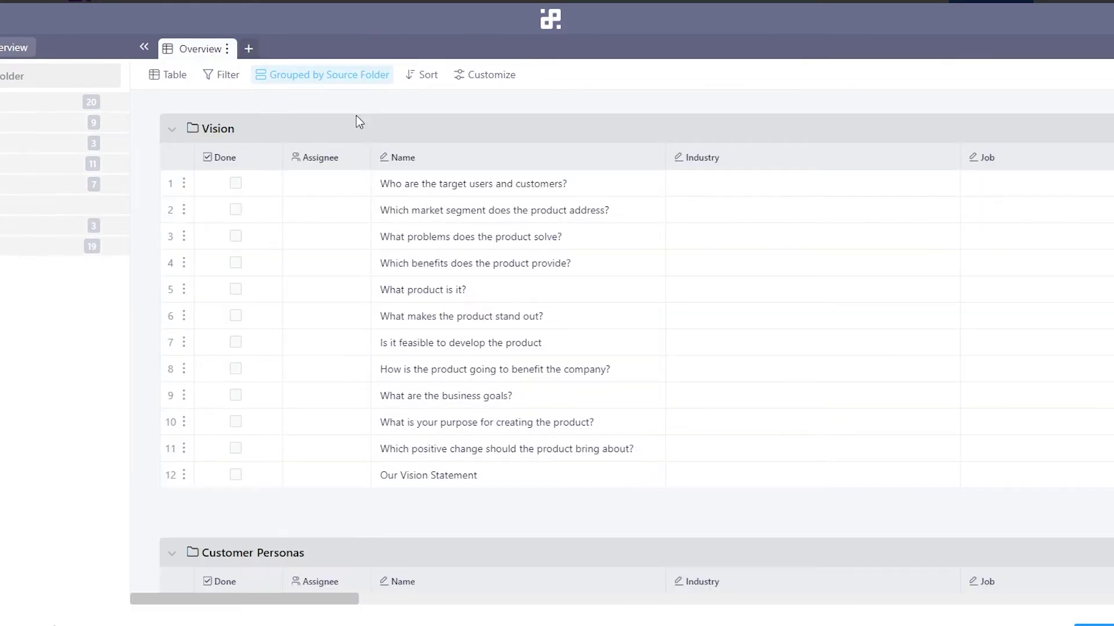
- Scroll the Overview table from Vision through Customer Personas, Positioning, Differentiation, Goals and Current Sprint, then back up
{"action": "scroll", "coordinate": [230, 209], "scroll_direction": "down", "scroll_amount": 2}
{"action": "scroll", "coordinate": [233, 203], "scroll_direction": "up", "scroll_amount": 2}
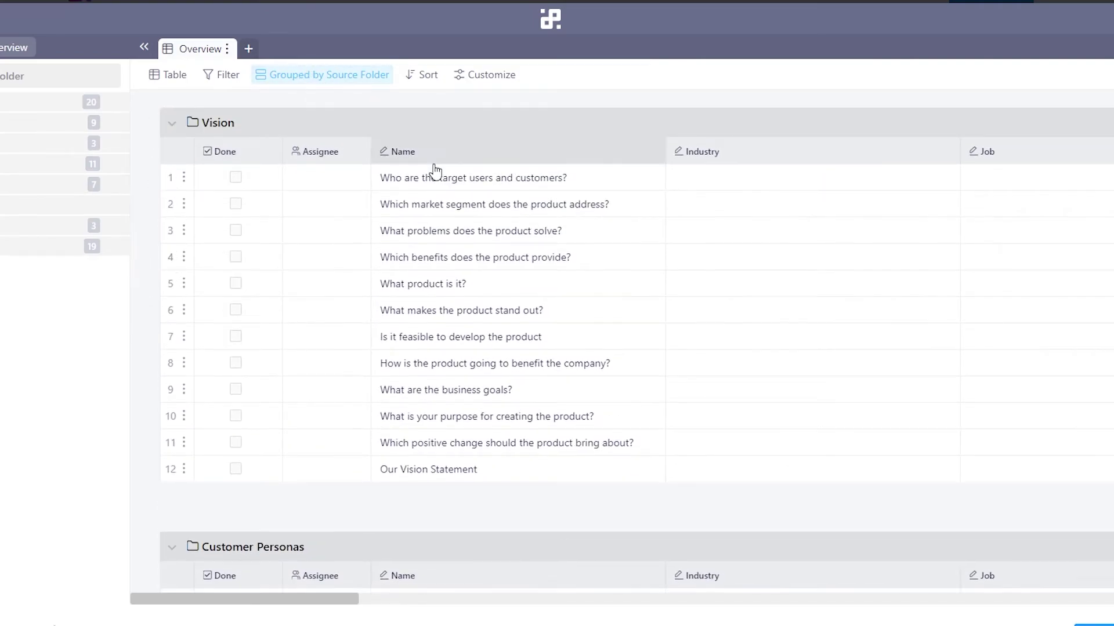
{"action": "scroll", "coordinate": [435, 232], "scroll_direction": "down", "scroll_amount": 8}
{"action": "scroll", "coordinate": [431, 308], "scroll_direction": "down", "scroll_amount": 2}
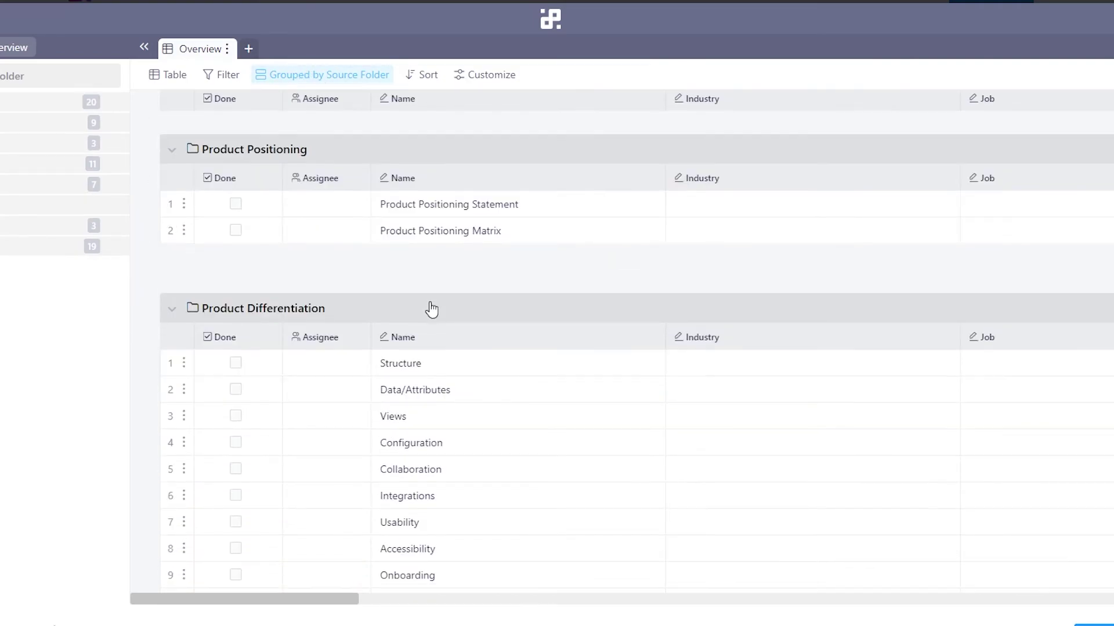
{"action": "scroll", "coordinate": [430, 308], "scroll_direction": "up", "scroll_amount": 10}
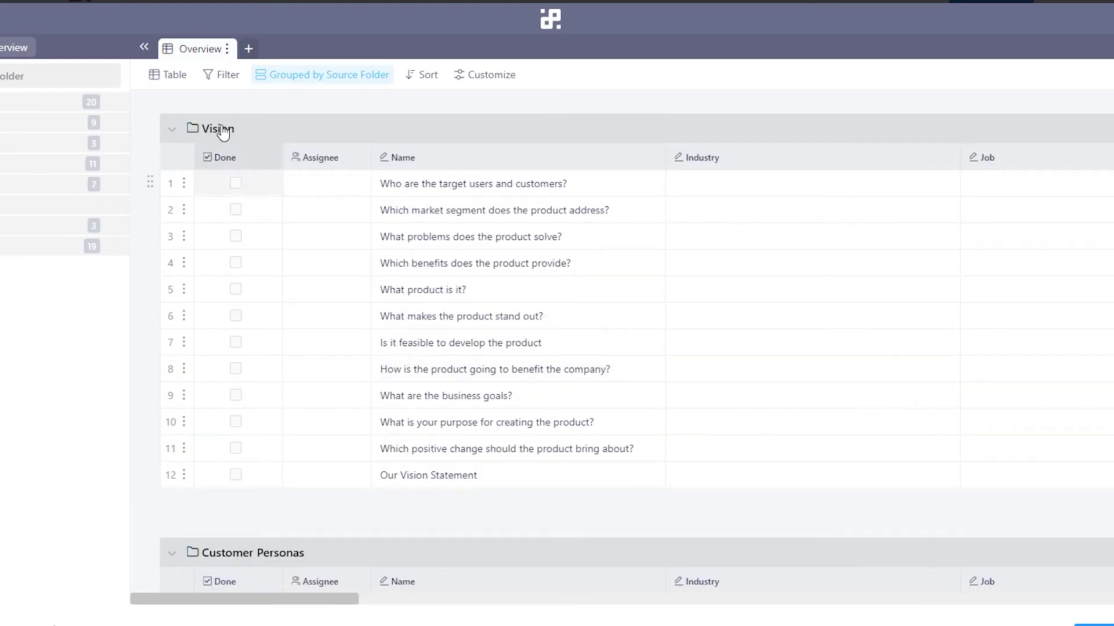
{"action": "scroll", "coordinate": [402, 212], "scroll_direction": "down", "scroll_amount": 6}
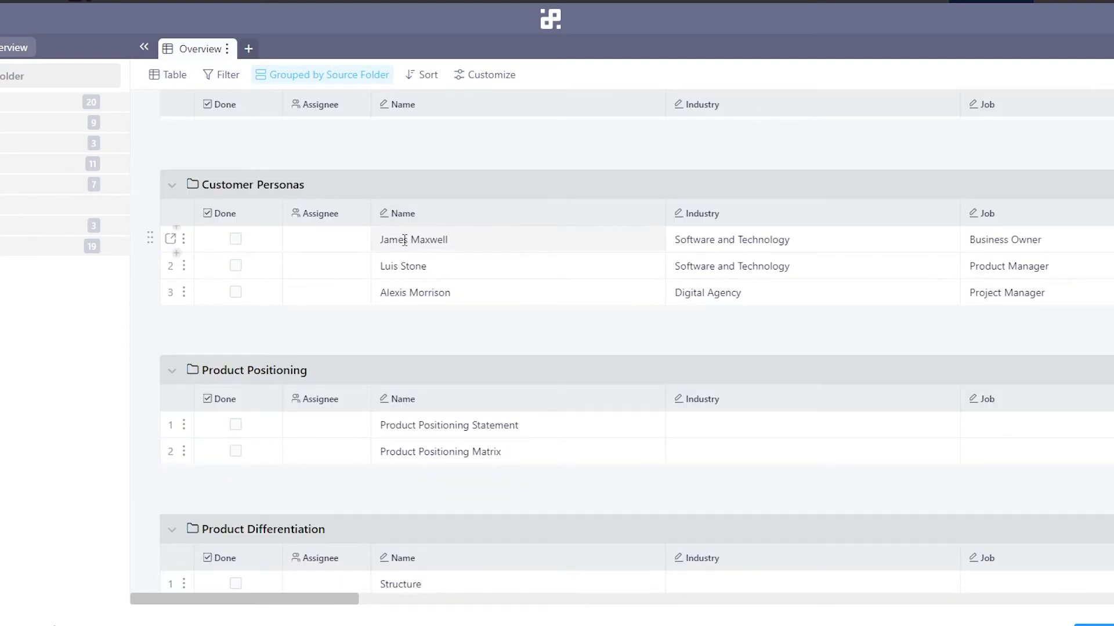
{"action": "scroll", "coordinate": [409, 253], "scroll_direction": "down", "scroll_amount": 1}
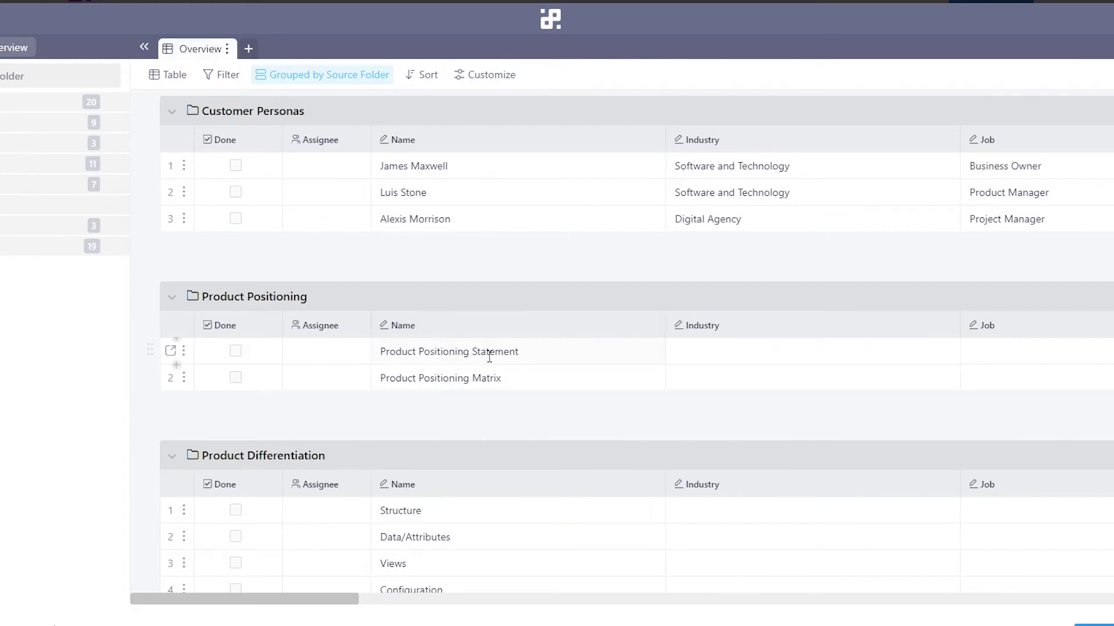
{"action": "scroll", "coordinate": [406, 361], "scroll_direction": "down", "scroll_amount": 8}
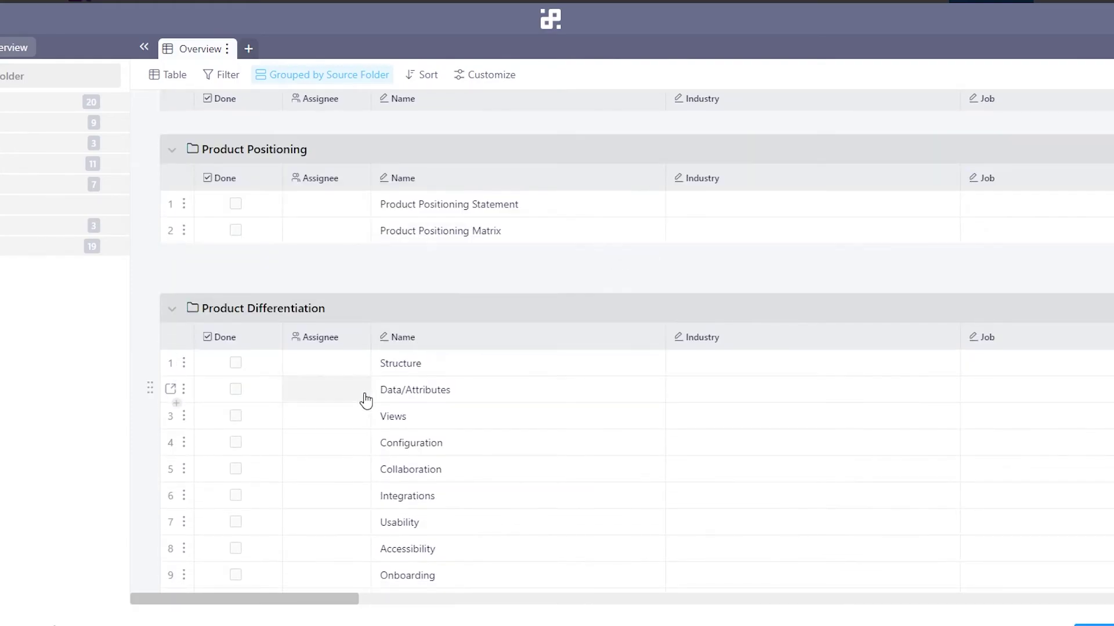
{"action": "scroll", "coordinate": [447, 328], "scroll_direction": "down", "scroll_amount": 6}
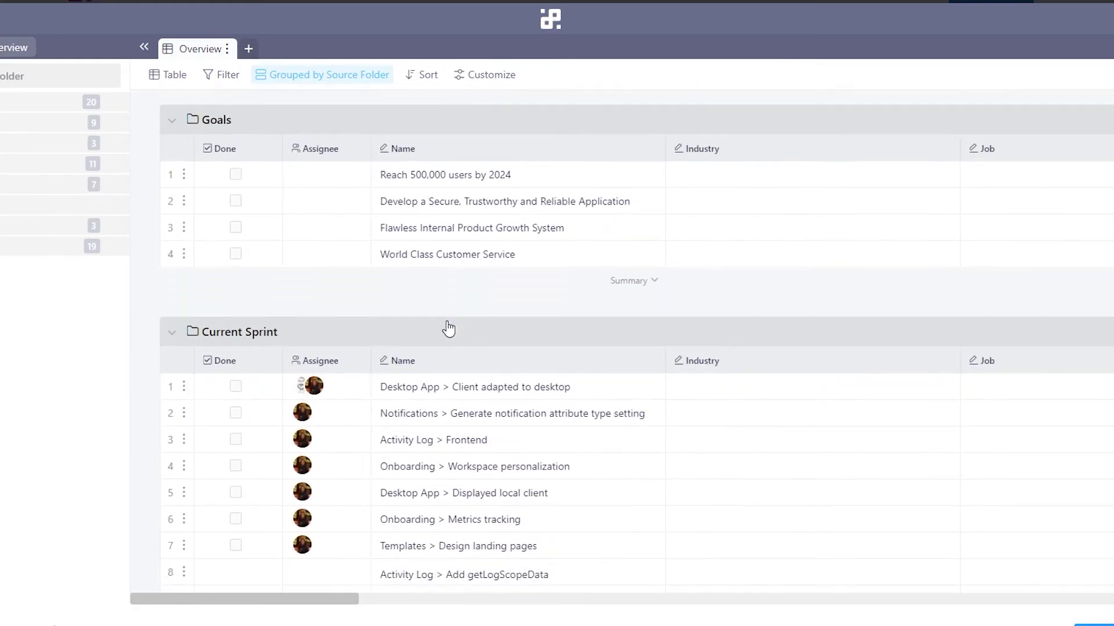
{"action": "scroll", "coordinate": [447, 321], "scroll_direction": "down", "scroll_amount": 6}
{"action": "scroll", "coordinate": [421, 419], "scroll_direction": "up", "scroll_amount": 10}
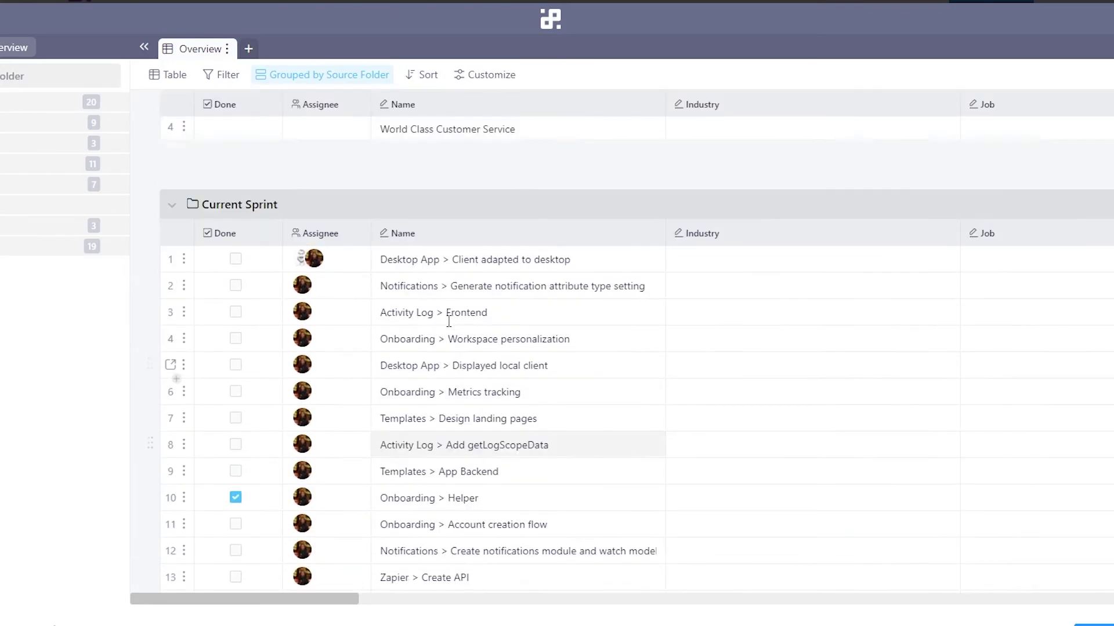
{"action": "scroll", "coordinate": [422, 413], "scroll_direction": "up", "scroll_amount": 5}
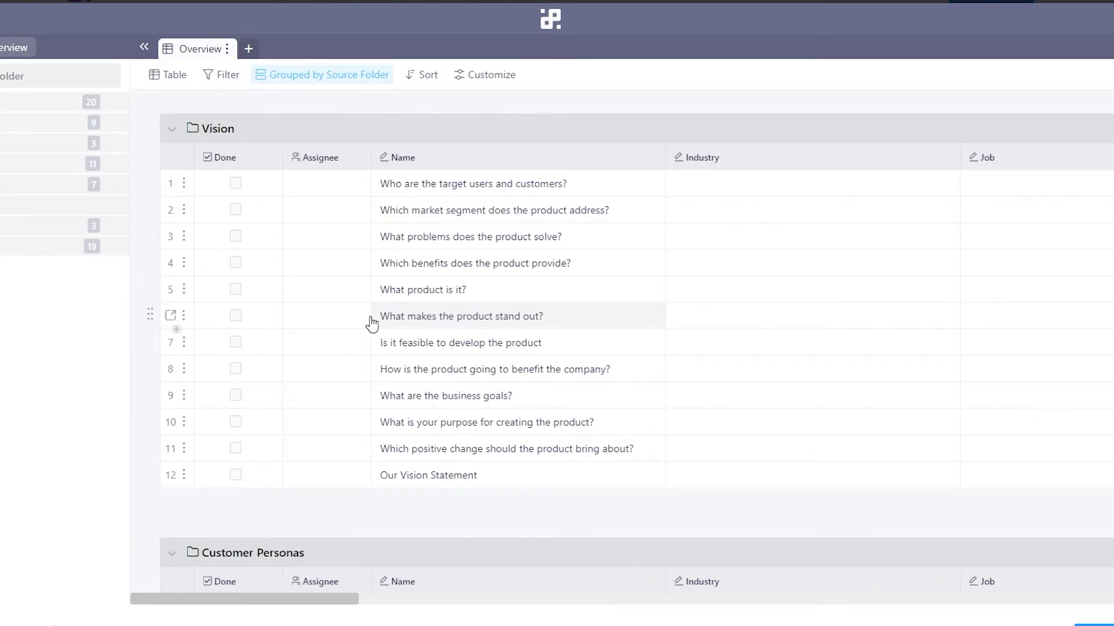
{"action": "scroll", "coordinate": [371, 324], "scroll_direction": "down", "scroll_amount": 5}
{"action": "scroll", "coordinate": [325, 308], "scroll_direction": "up", "scroll_amount": 5}
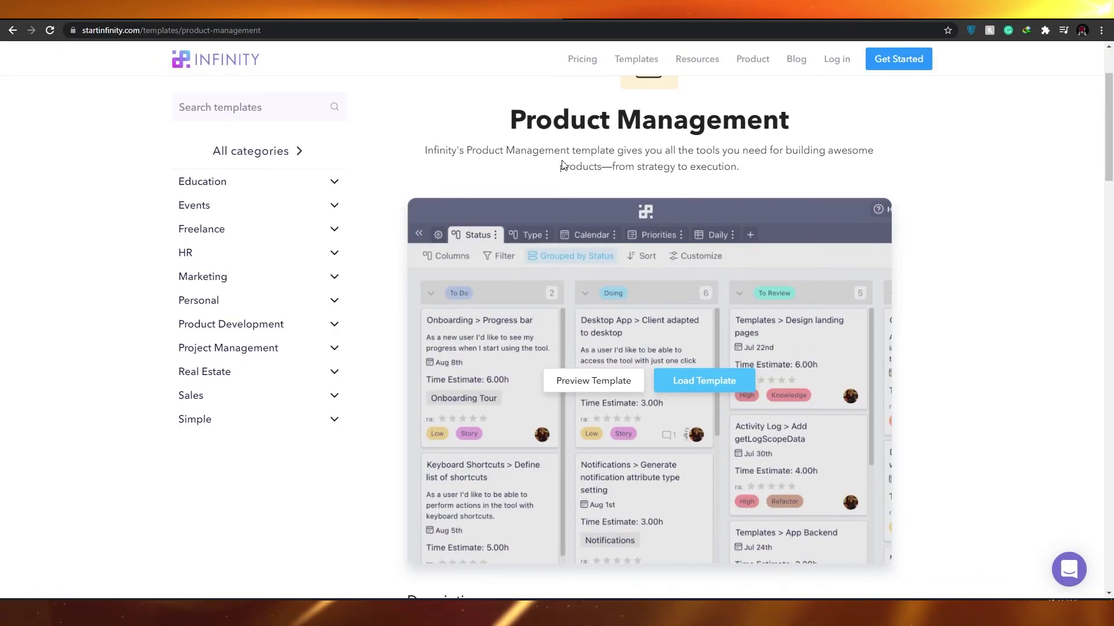
- Look over the Product Management template page's description and benefits list
{"action": "scroll", "coordinate": [506, 196], "scroll_direction": "down", "scroll_amount": 2}
{"action": "scroll", "coordinate": [500, 196], "scroll_direction": "down", "scroll_amount": 3}
{"action": "scroll", "coordinate": [500, 196], "scroll_direction": "up", "scroll_amount": 8}
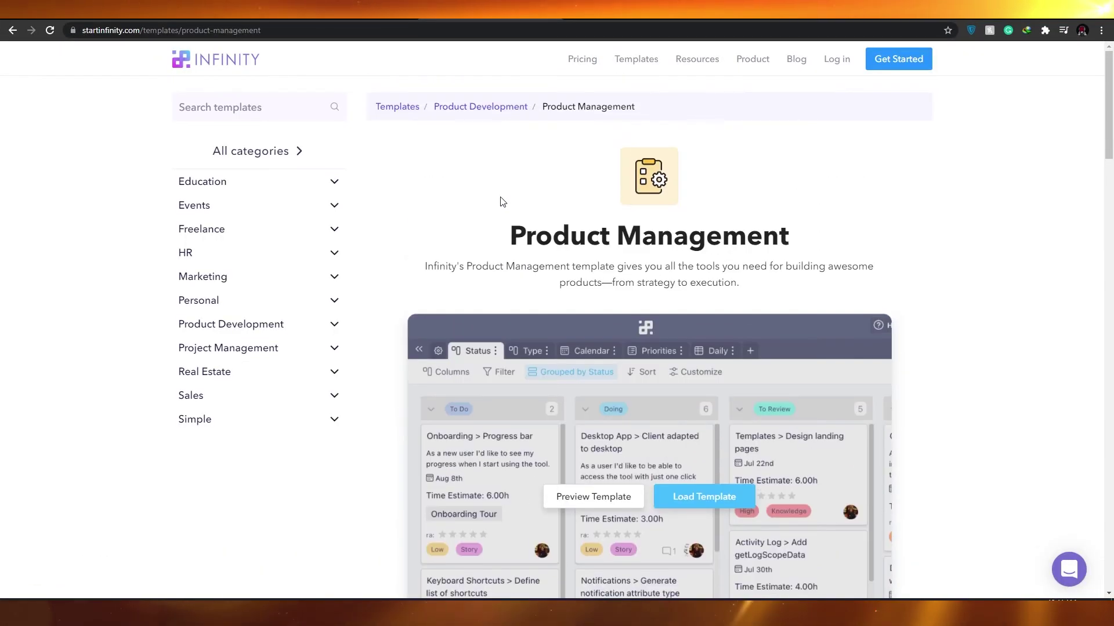
{"action": "scroll", "coordinate": [275, 253], "scroll_direction": "down", "scroll_amount": 5}
{"action": "scroll", "coordinate": [499, 325], "scroll_direction": "down", "scroll_amount": 10}
{"action": "scroll", "coordinate": [478, 329], "scroll_direction": "up", "scroll_amount": 12}
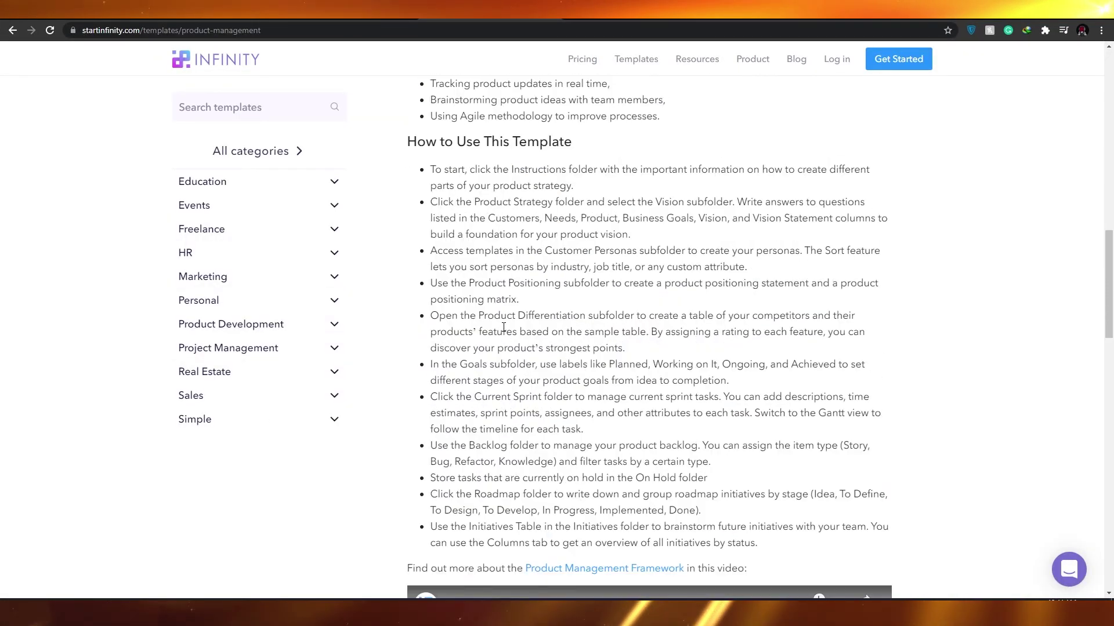
{"action": "scroll", "coordinate": [478, 329], "scroll_direction": "up", "scroll_amount": 3}
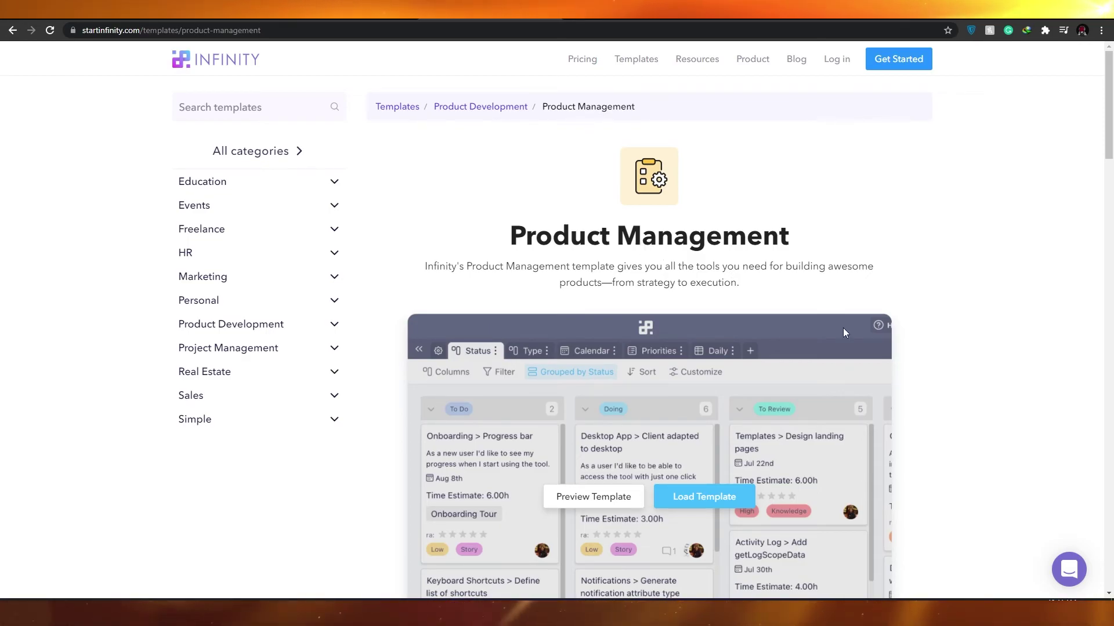
- Read through the How to Use This Template guide and FAQ, then return toward the title
{"action": "scroll", "coordinate": [798, 486], "scroll_direction": "down", "scroll_amount": 15}
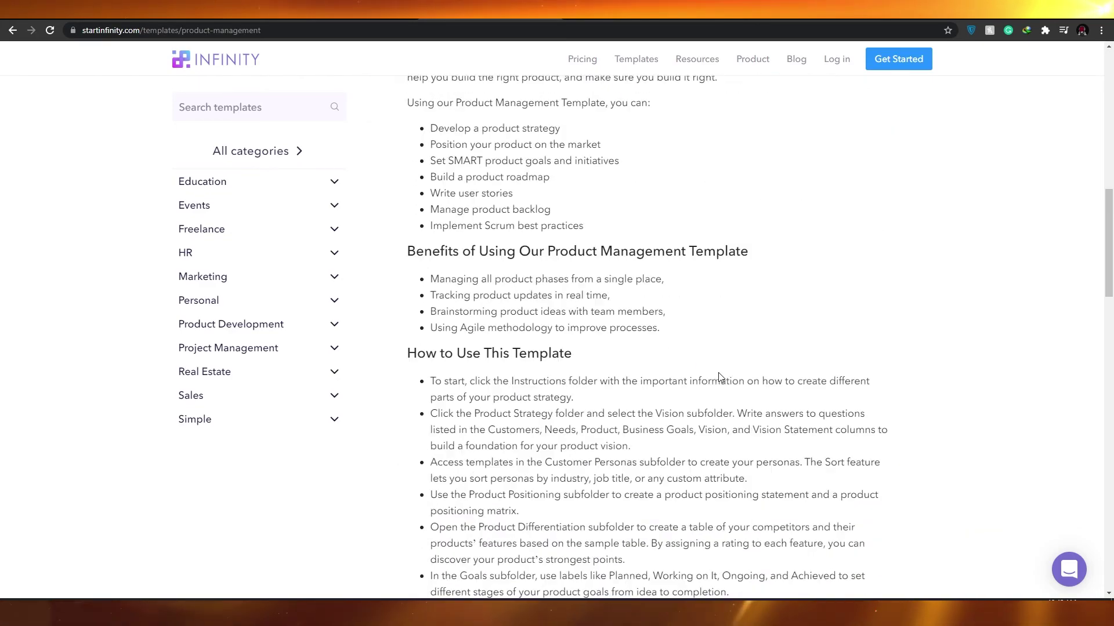
{"action": "scroll", "coordinate": [710, 378], "scroll_direction": "down", "scroll_amount": 12}
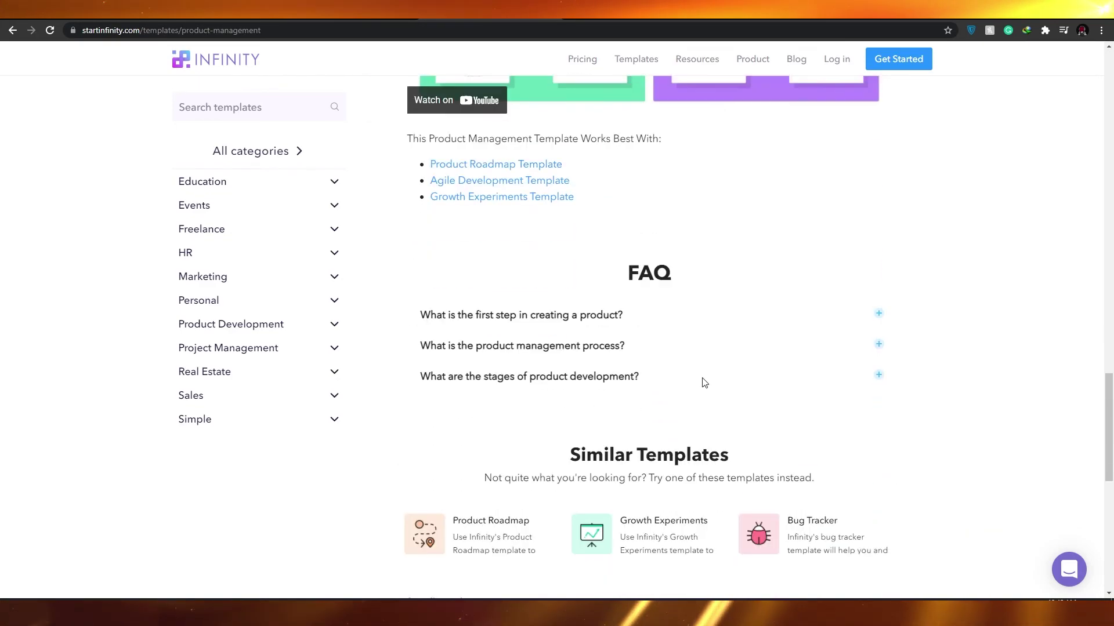
{"action": "scroll", "coordinate": [632, 467], "scroll_direction": "up", "scroll_amount": 20}
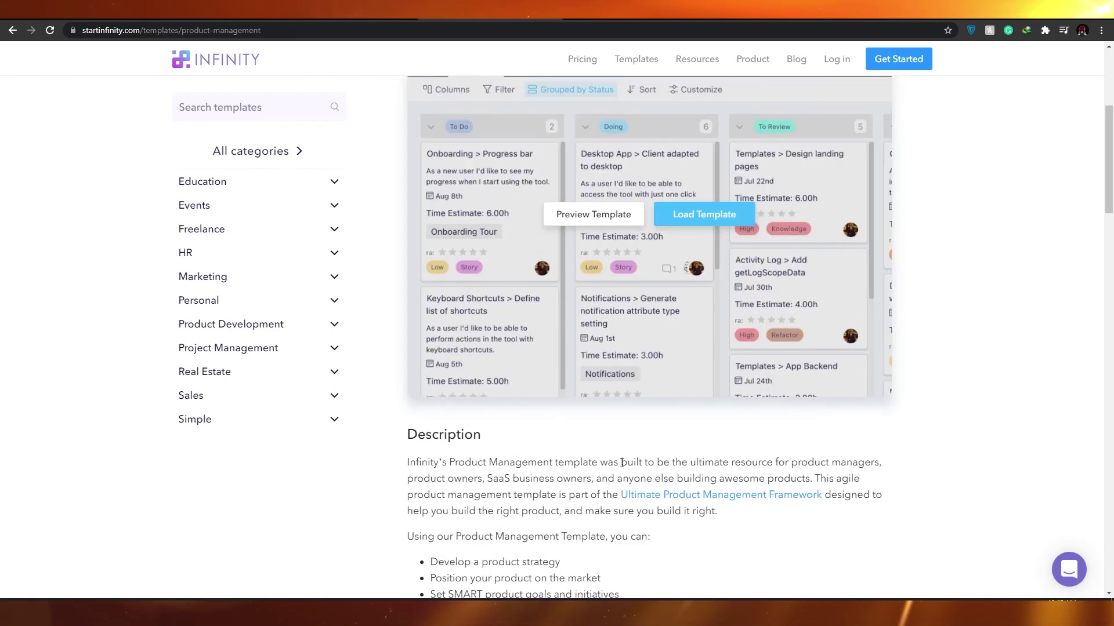
{"action": "scroll", "coordinate": [608, 471], "scroll_direction": "down", "scroll_amount": 12}
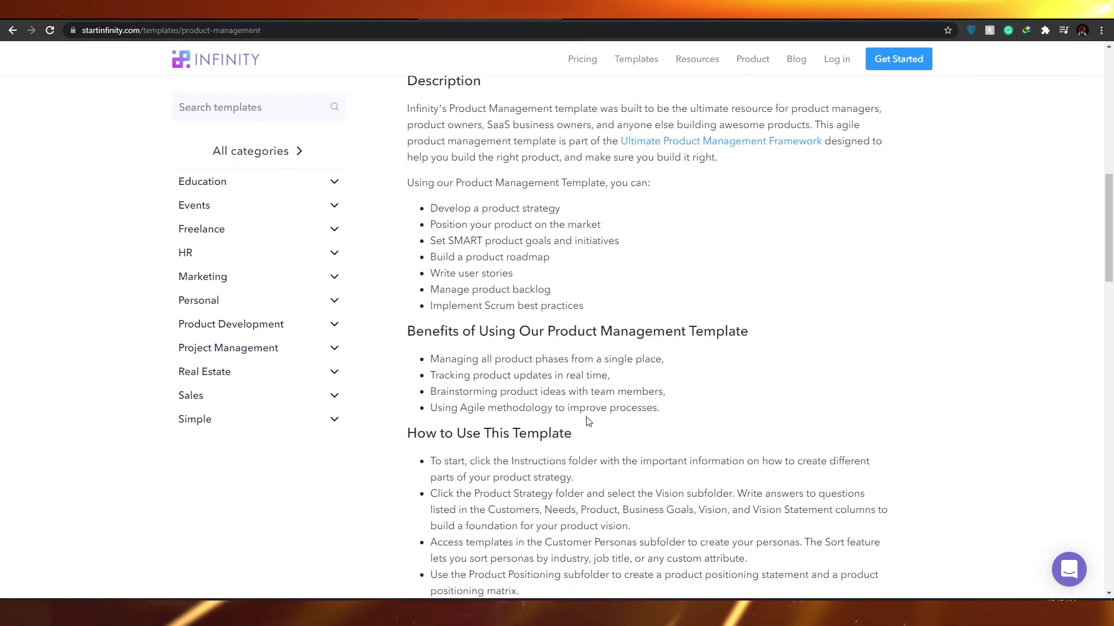
{"action": "scroll", "coordinate": [571, 419], "scroll_direction": "down", "scroll_amount": 3}
{"action": "scroll", "coordinate": [561, 412], "scroll_direction": "up", "scroll_amount": 3}
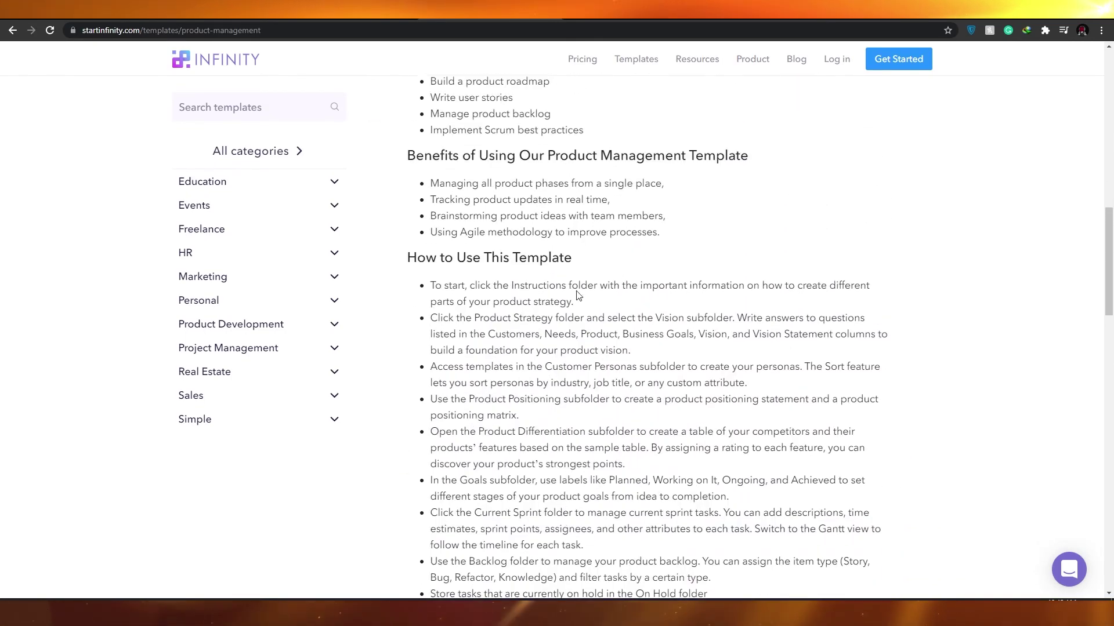
{"action": "scroll", "coordinate": [450, 296], "scroll_direction": "up", "scroll_amount": 7}
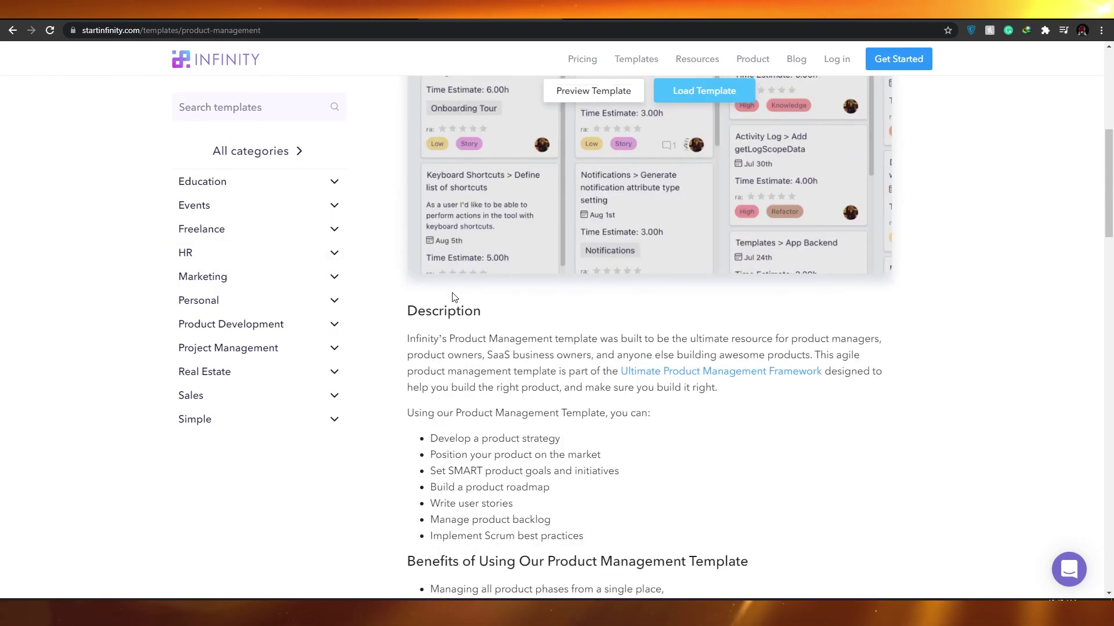
{"action": "scroll", "coordinate": [655, 297], "scroll_direction": "up", "scroll_amount": 7}
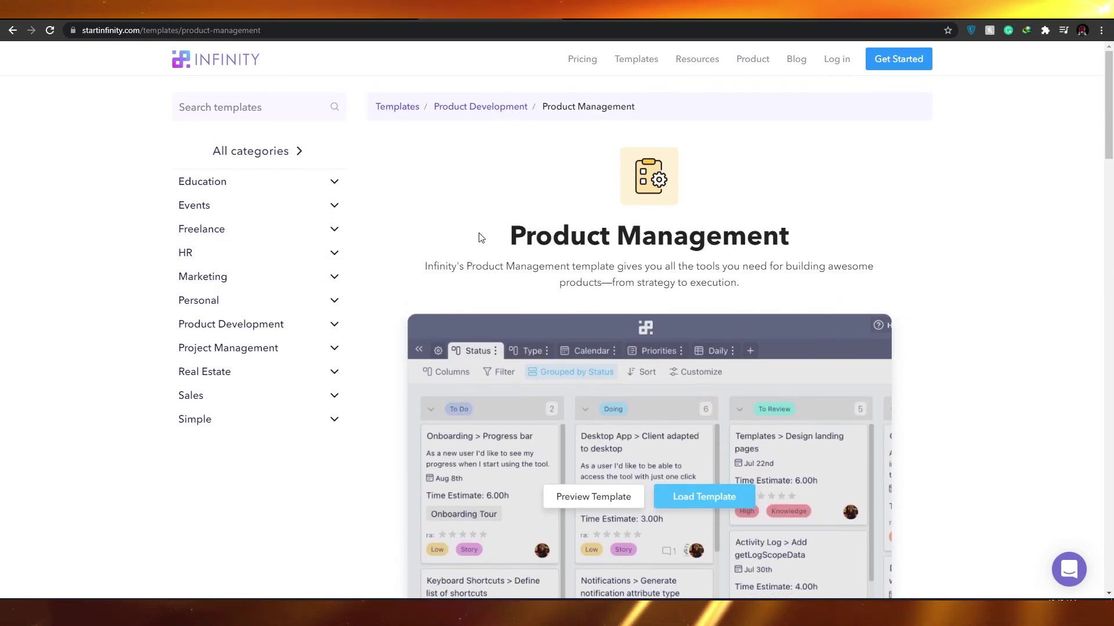
{"action": "scroll", "coordinate": [412, 267], "scroll_direction": "down", "scroll_amount": 5}
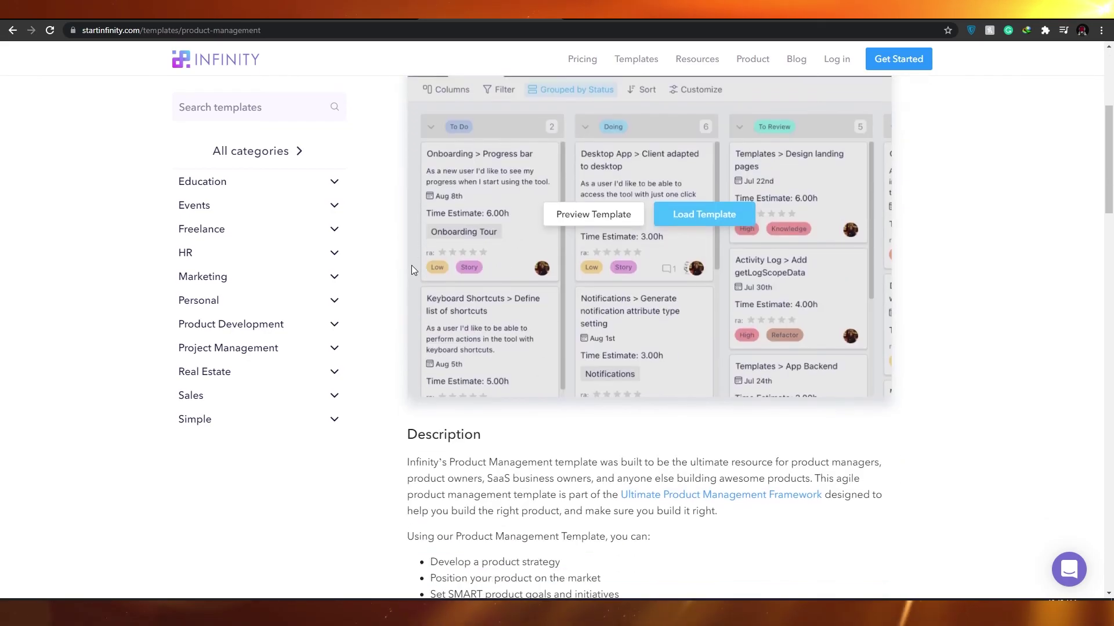
{"action": "scroll", "coordinate": [409, 265], "scroll_direction": "down", "scroll_amount": 2}
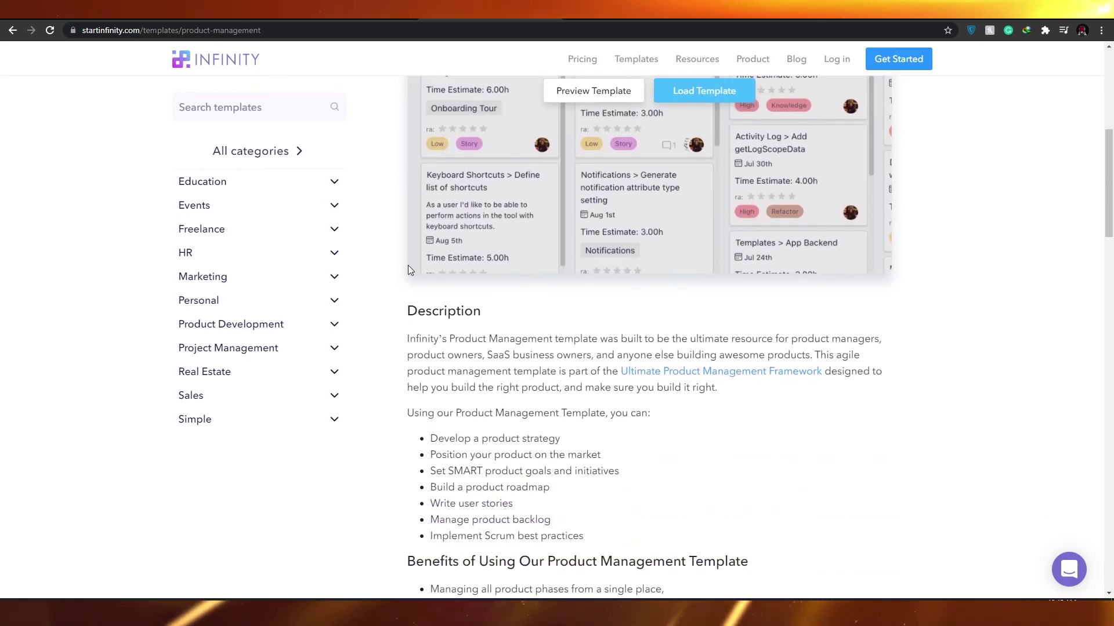
{"action": "scroll", "coordinate": [408, 267], "scroll_direction": "up", "scroll_amount": 6}
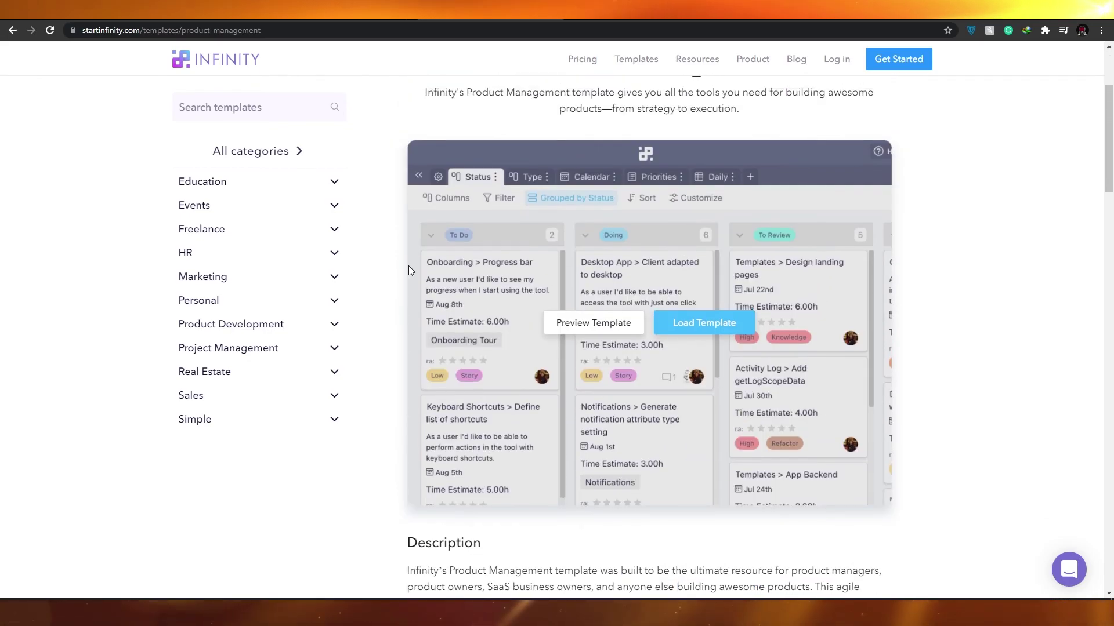